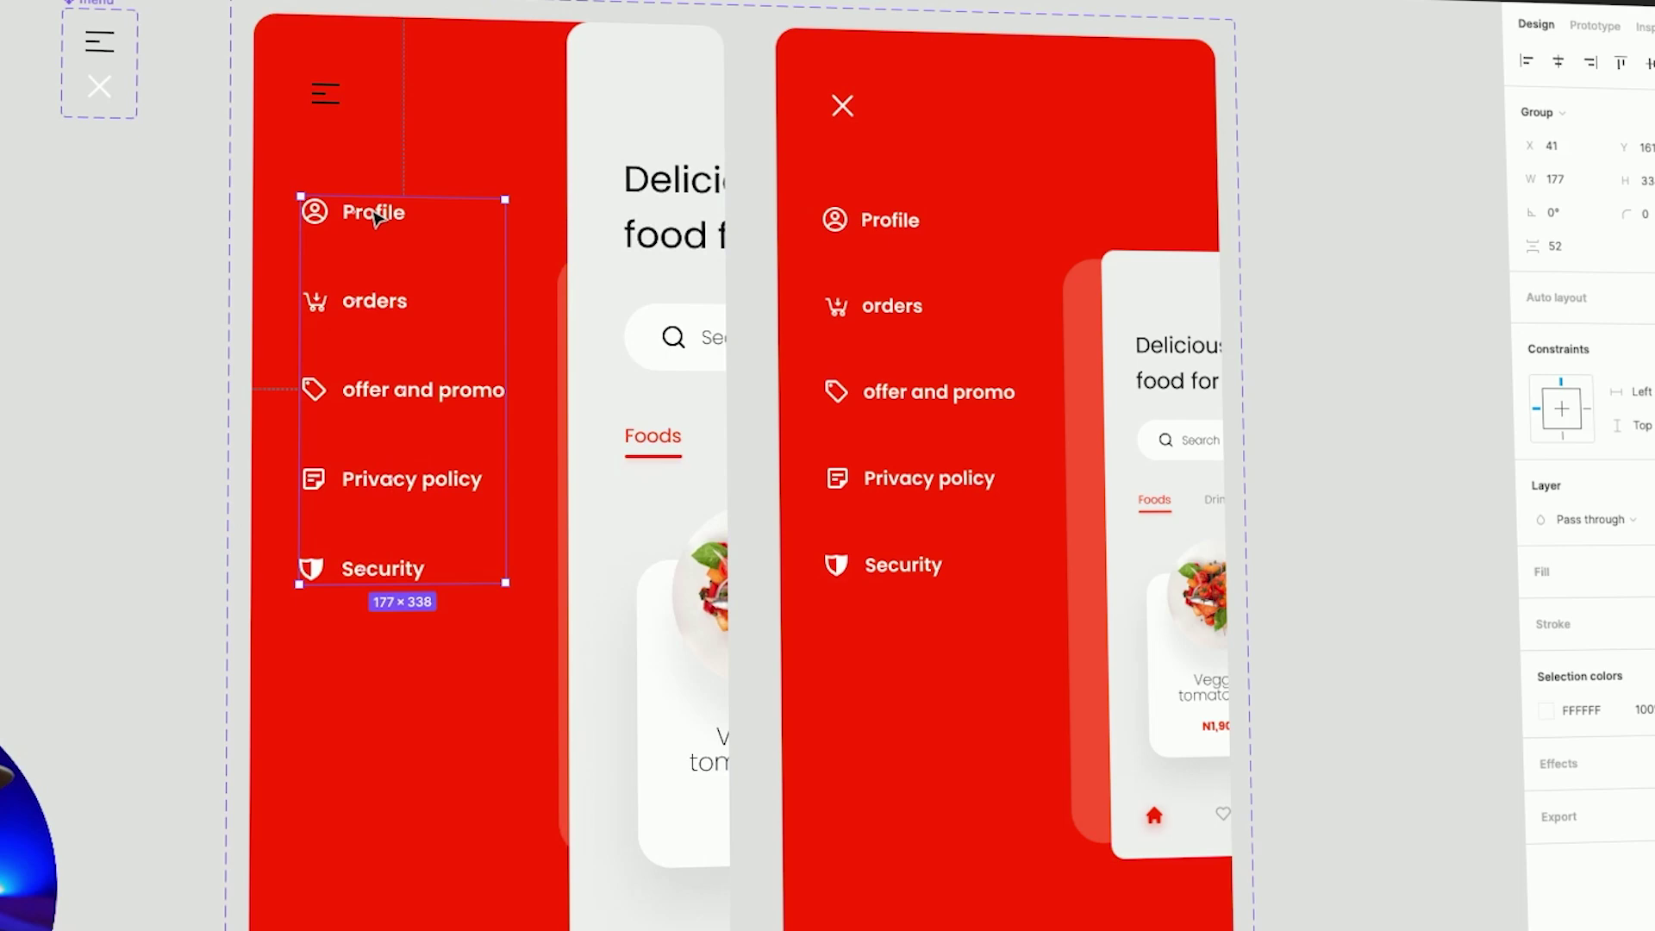
# - Try the slide-out menu in the prototype, then zoom in on the small hamburger/X menu component
pyautogui.moveTo(373, 215); pyautogui.dragTo(222, 241)
pyautogui.click(647, 241)
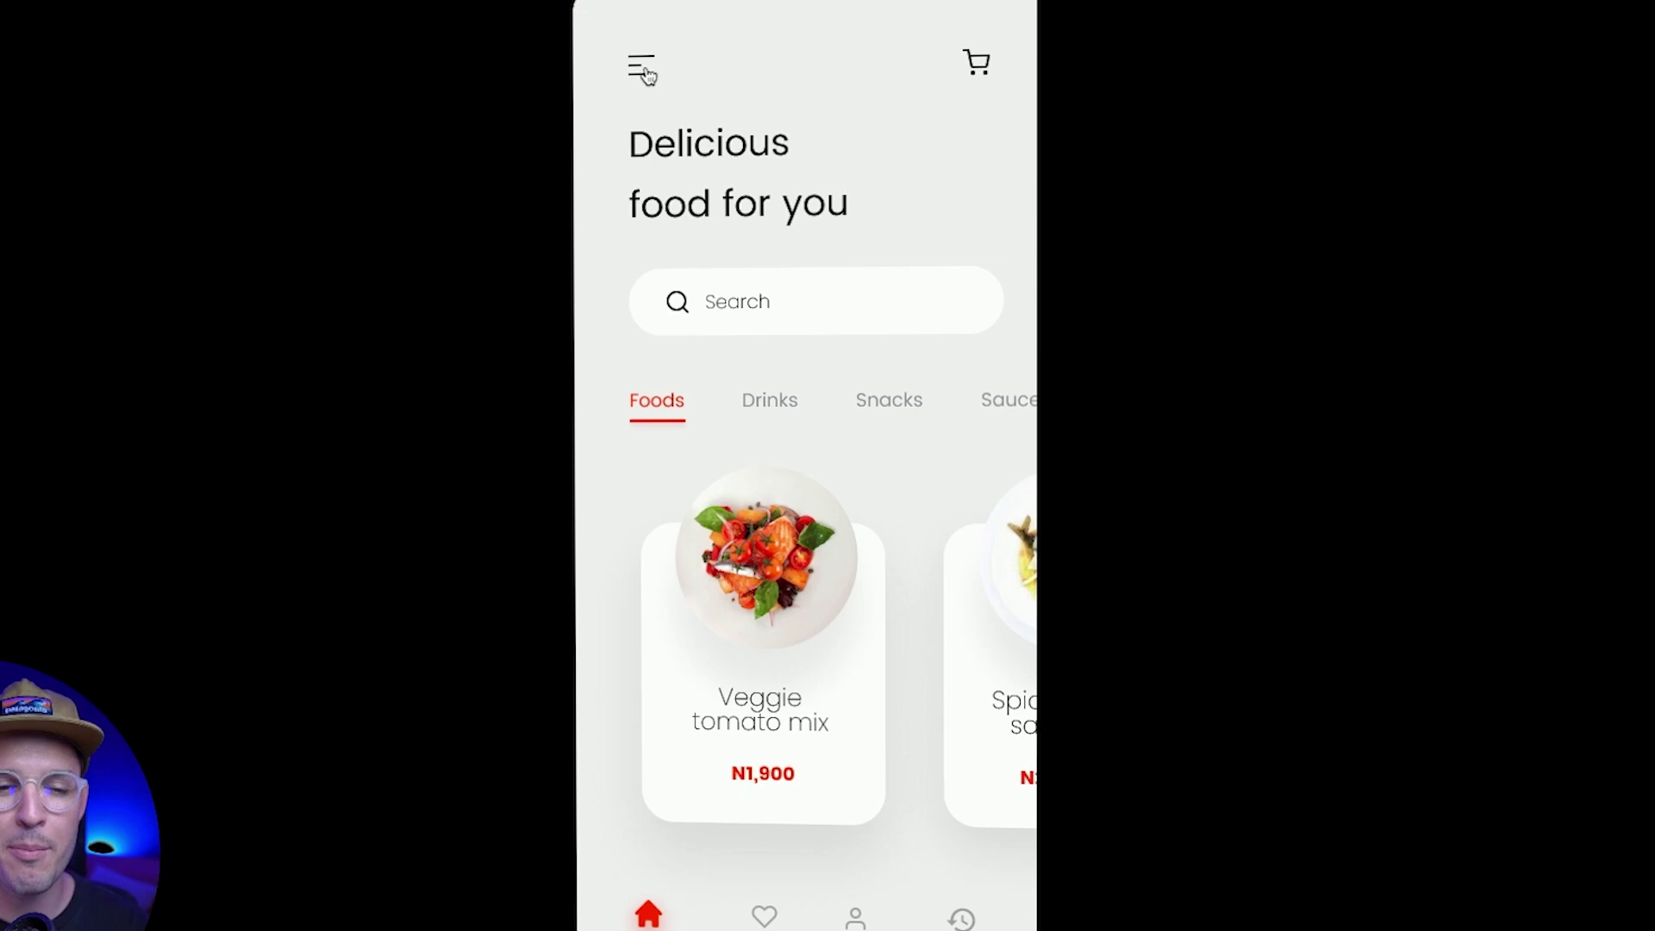
pyautogui.click(644, 69)
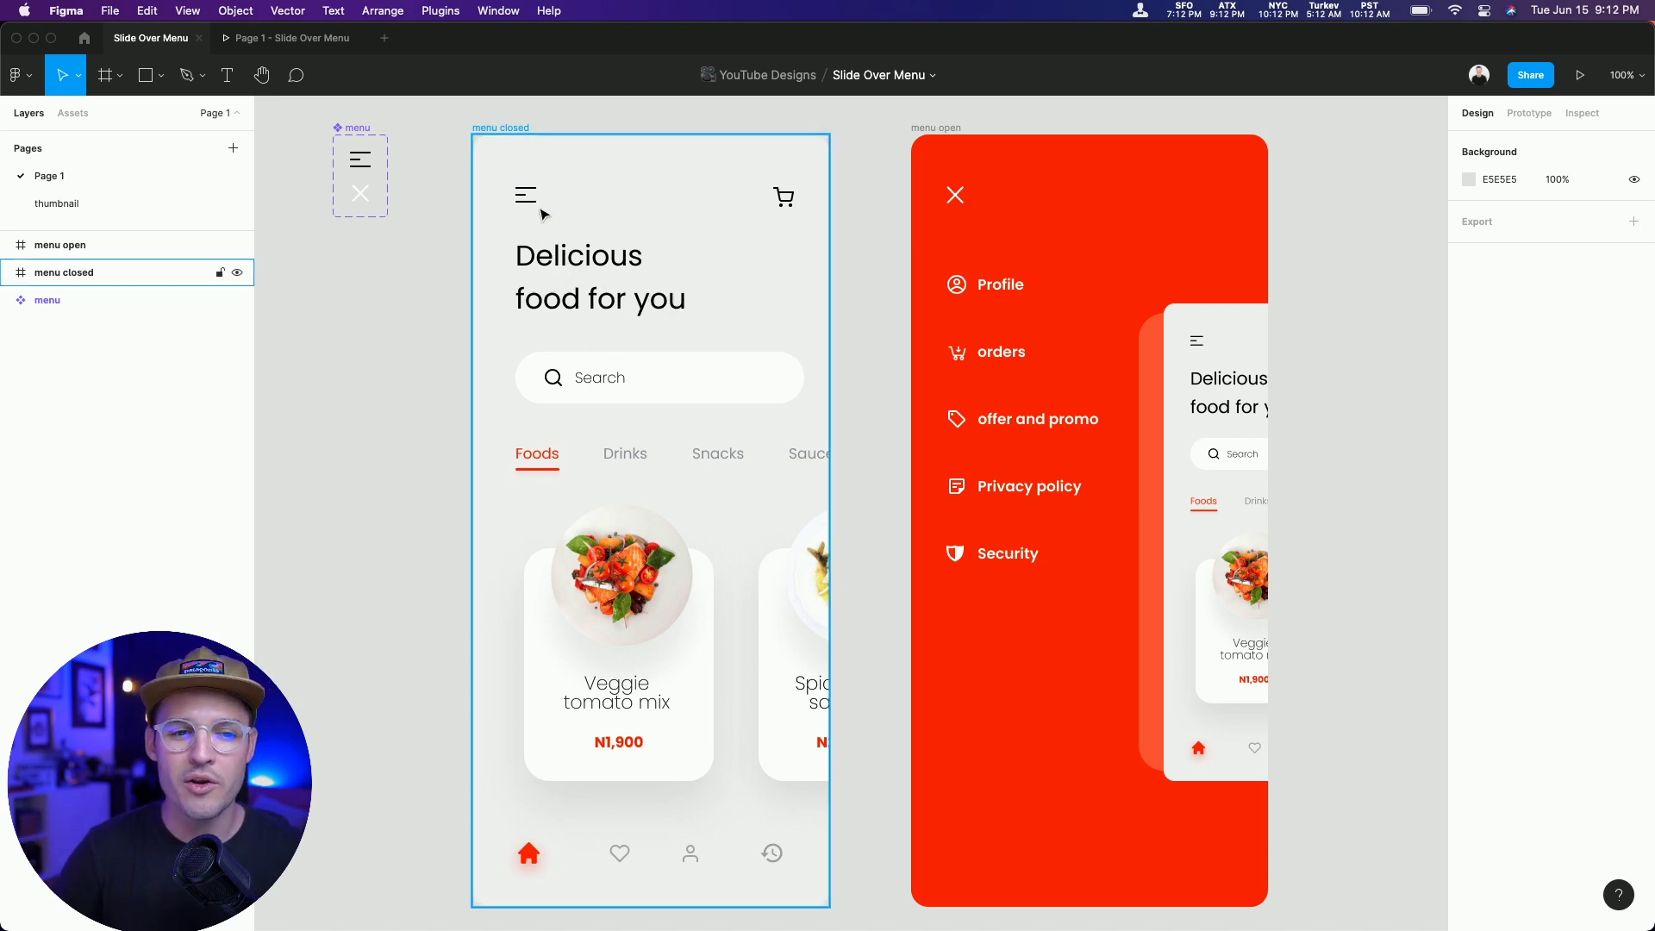
pyautogui.hscroll(-1, 560, 200)
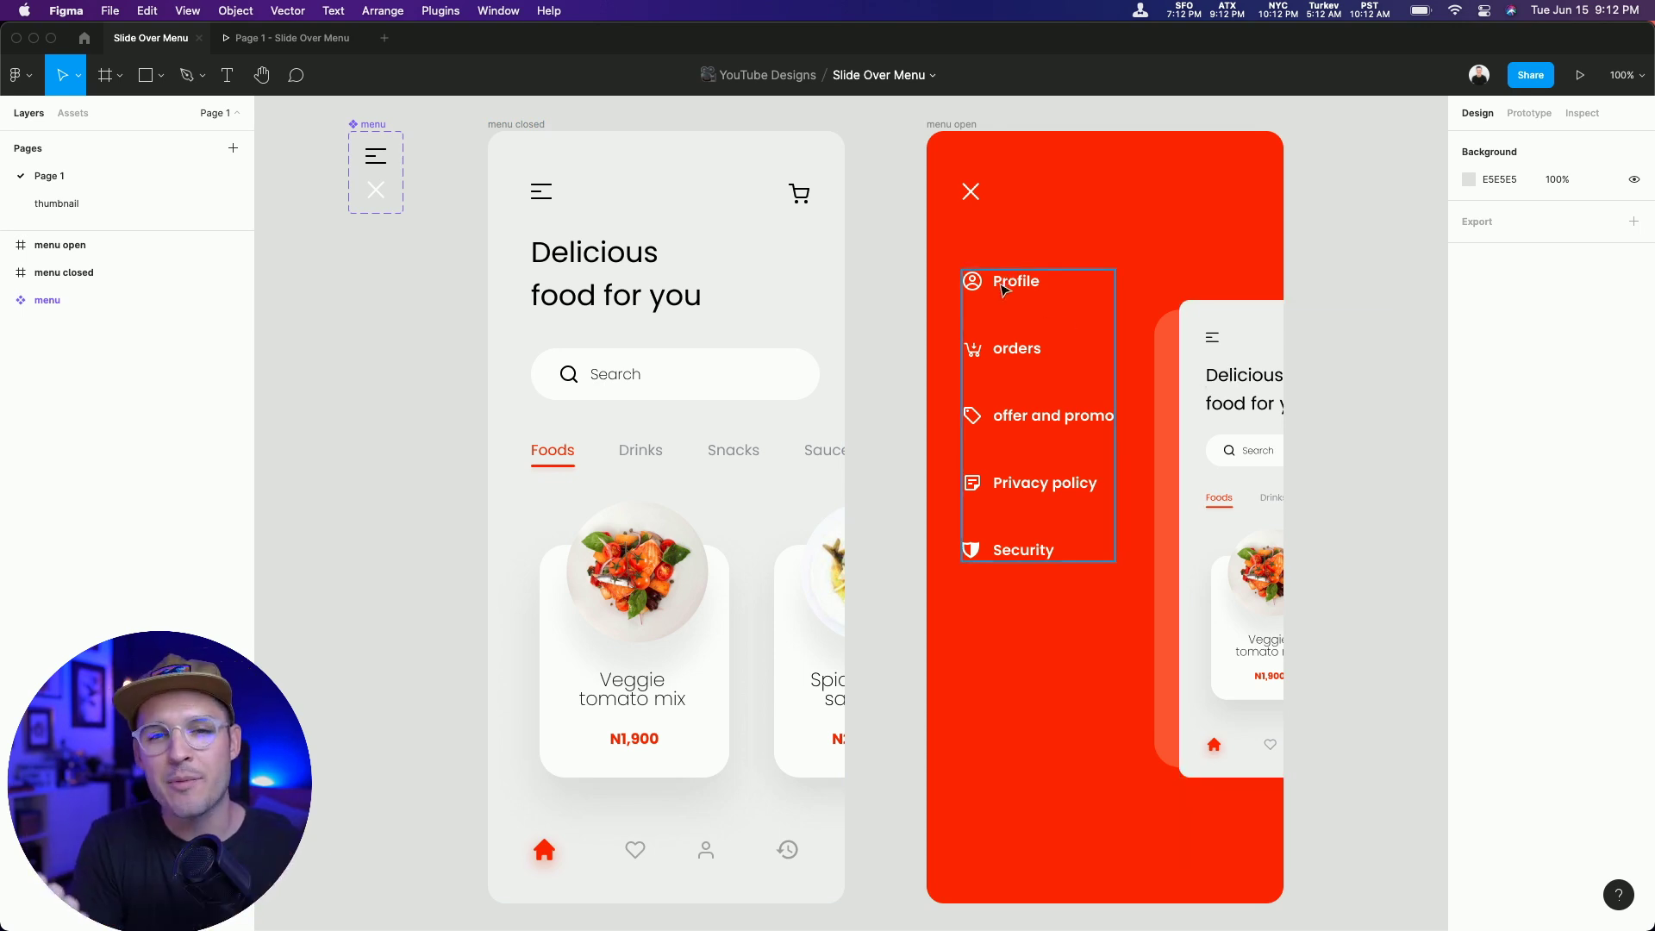
pyautogui.moveTo(337, 113); pyautogui.dragTo(465, 264)
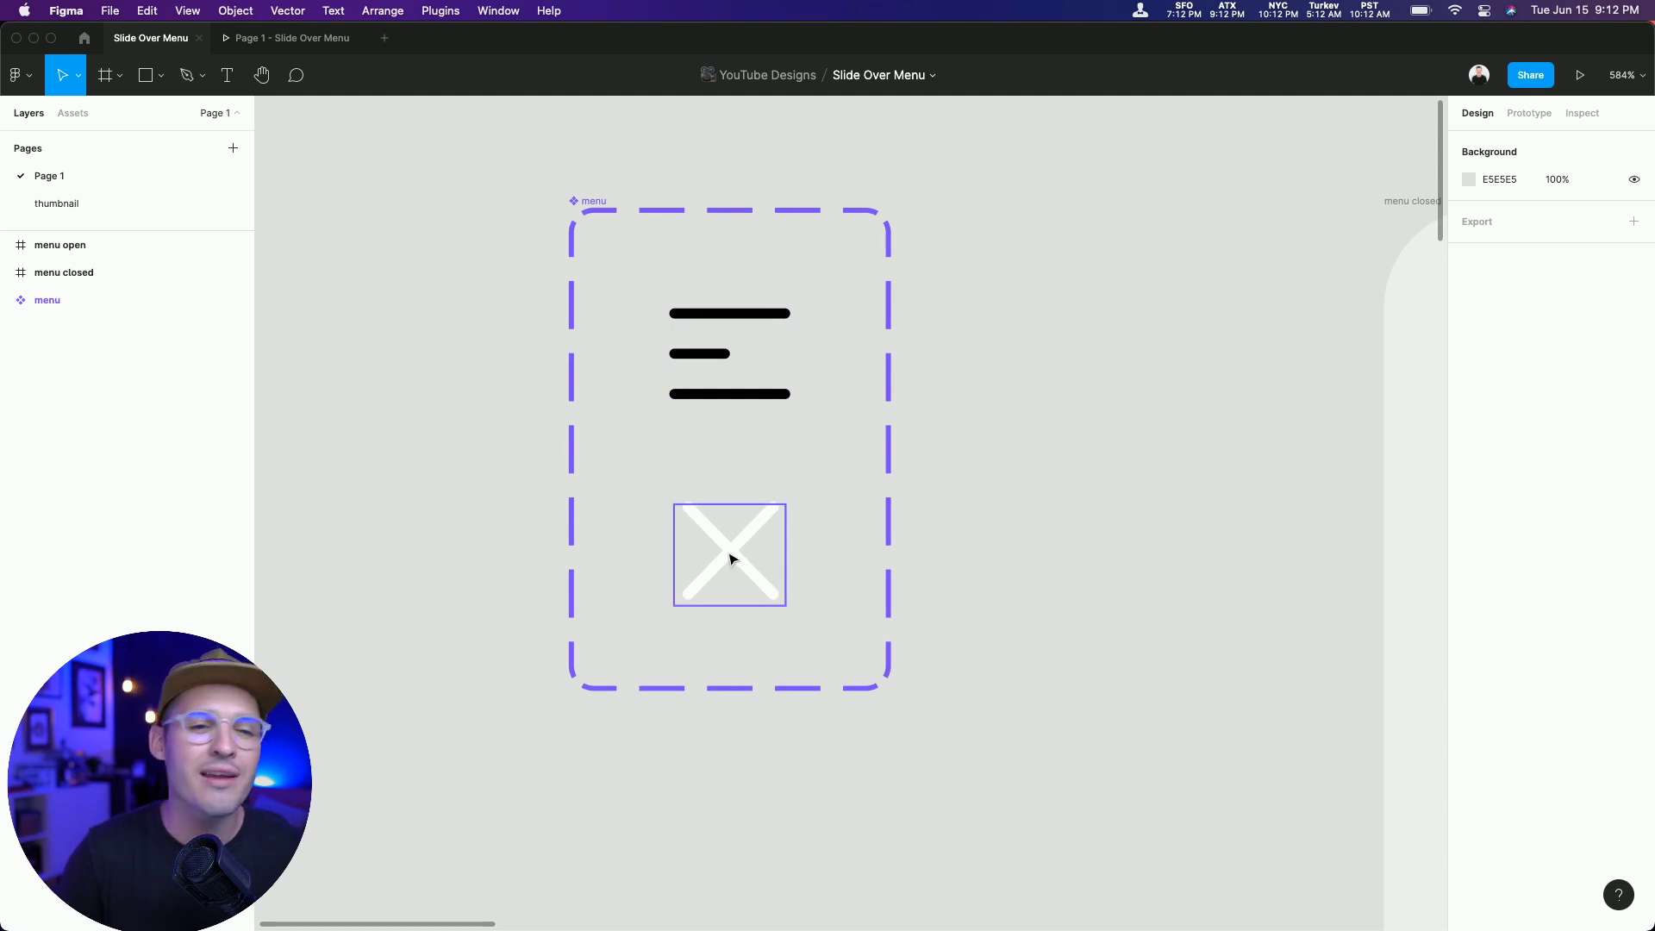
pyautogui.click(330, 40)
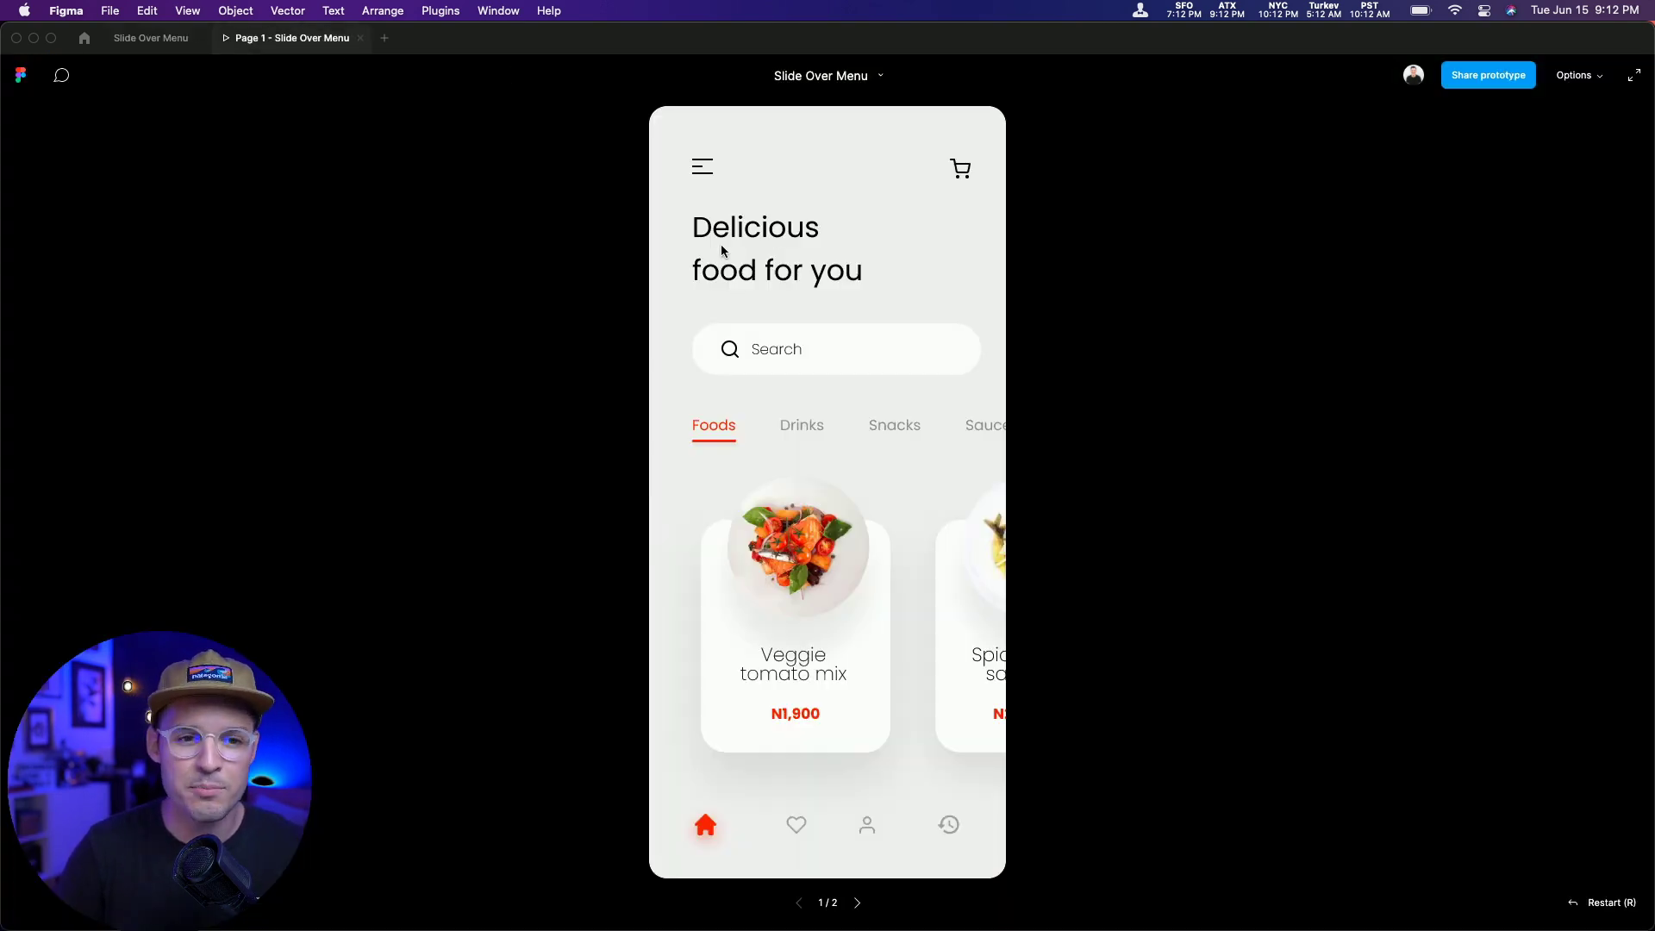
pyautogui.click(709, 179)
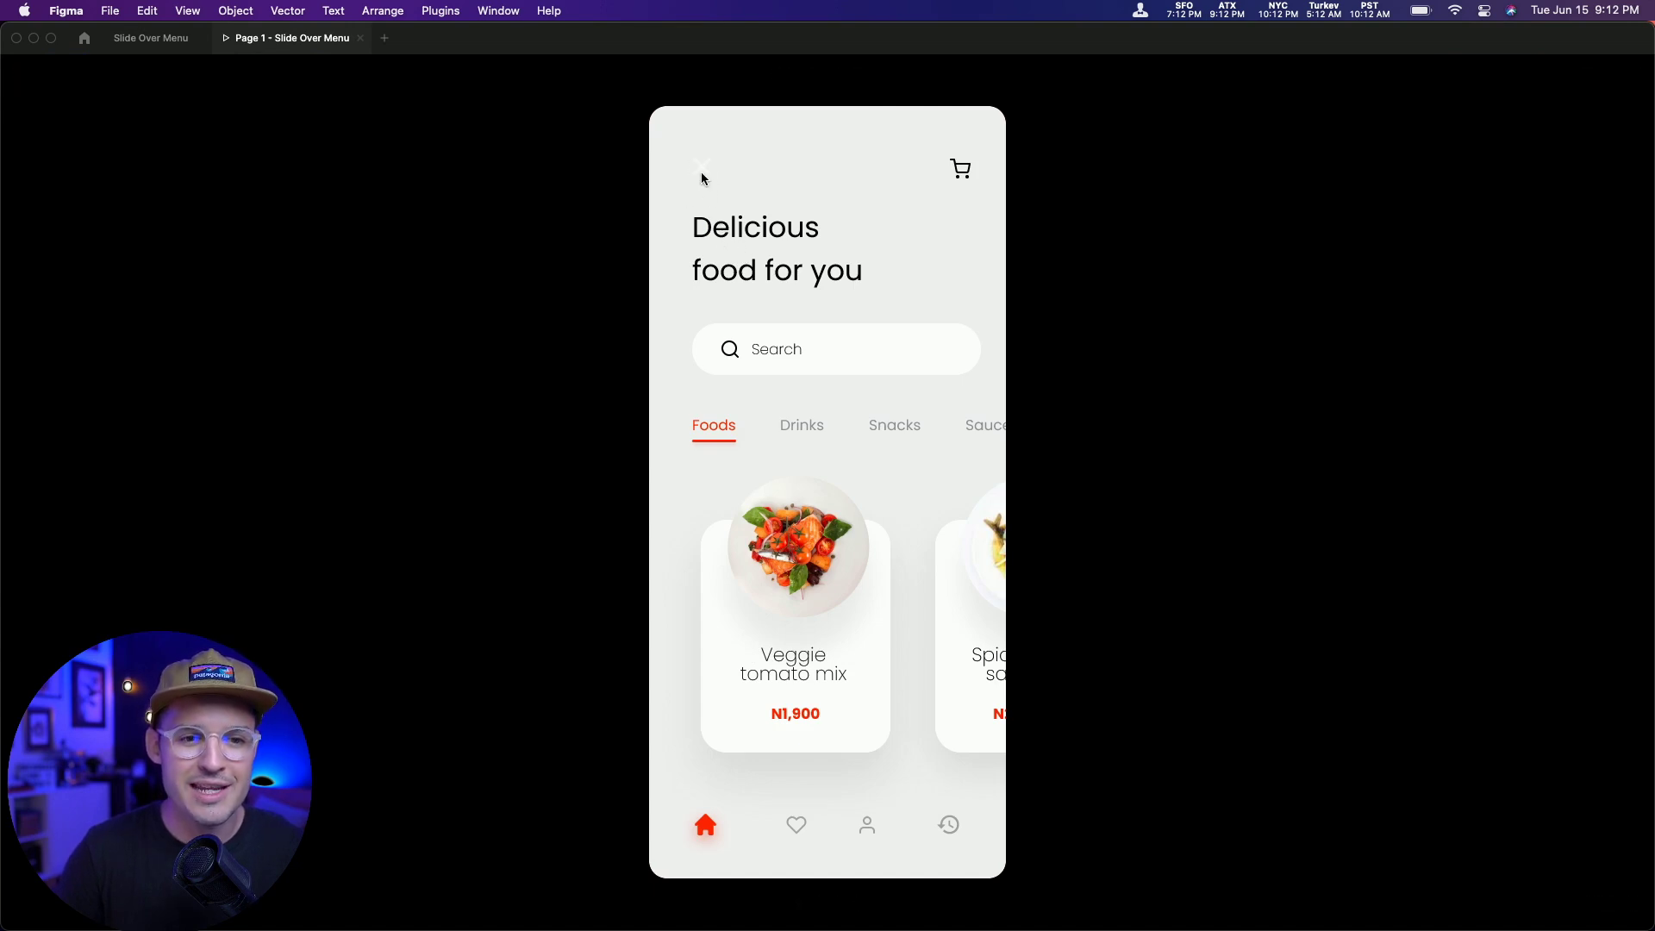
pyautogui.click(153, 39)
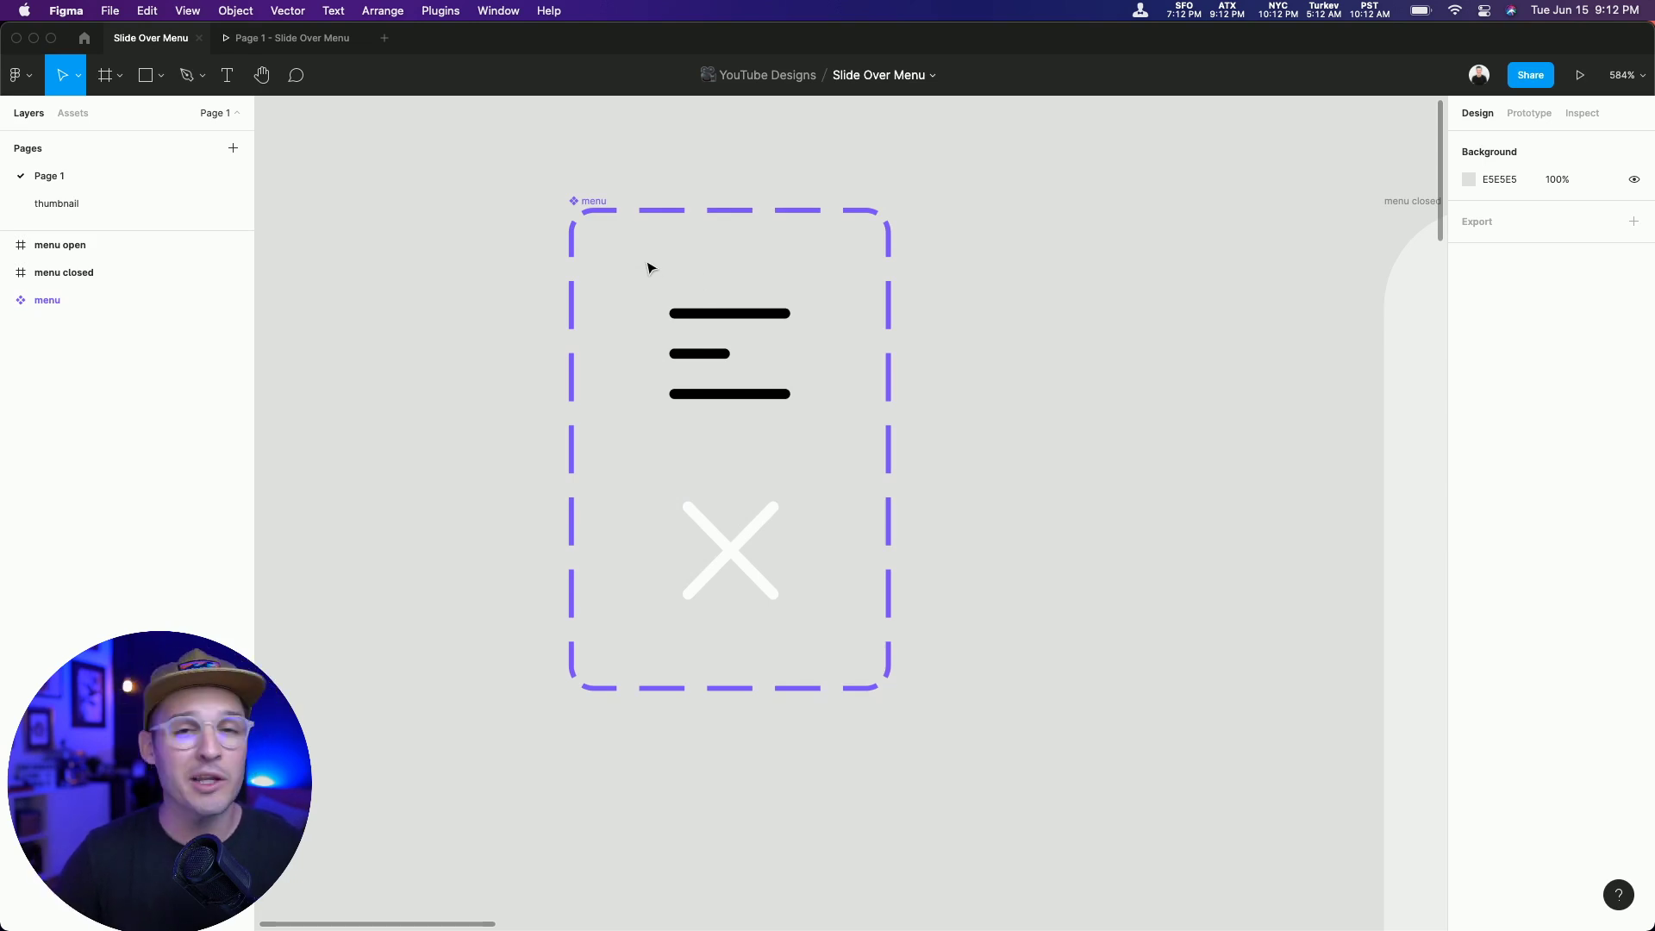
# - Review the hamburger's On click, Change to Variant2 interaction (Smart animate, Ease out, 300ms), then zoom out to both screens
pyautogui.click(1527, 113)
pyautogui.click(743, 427)
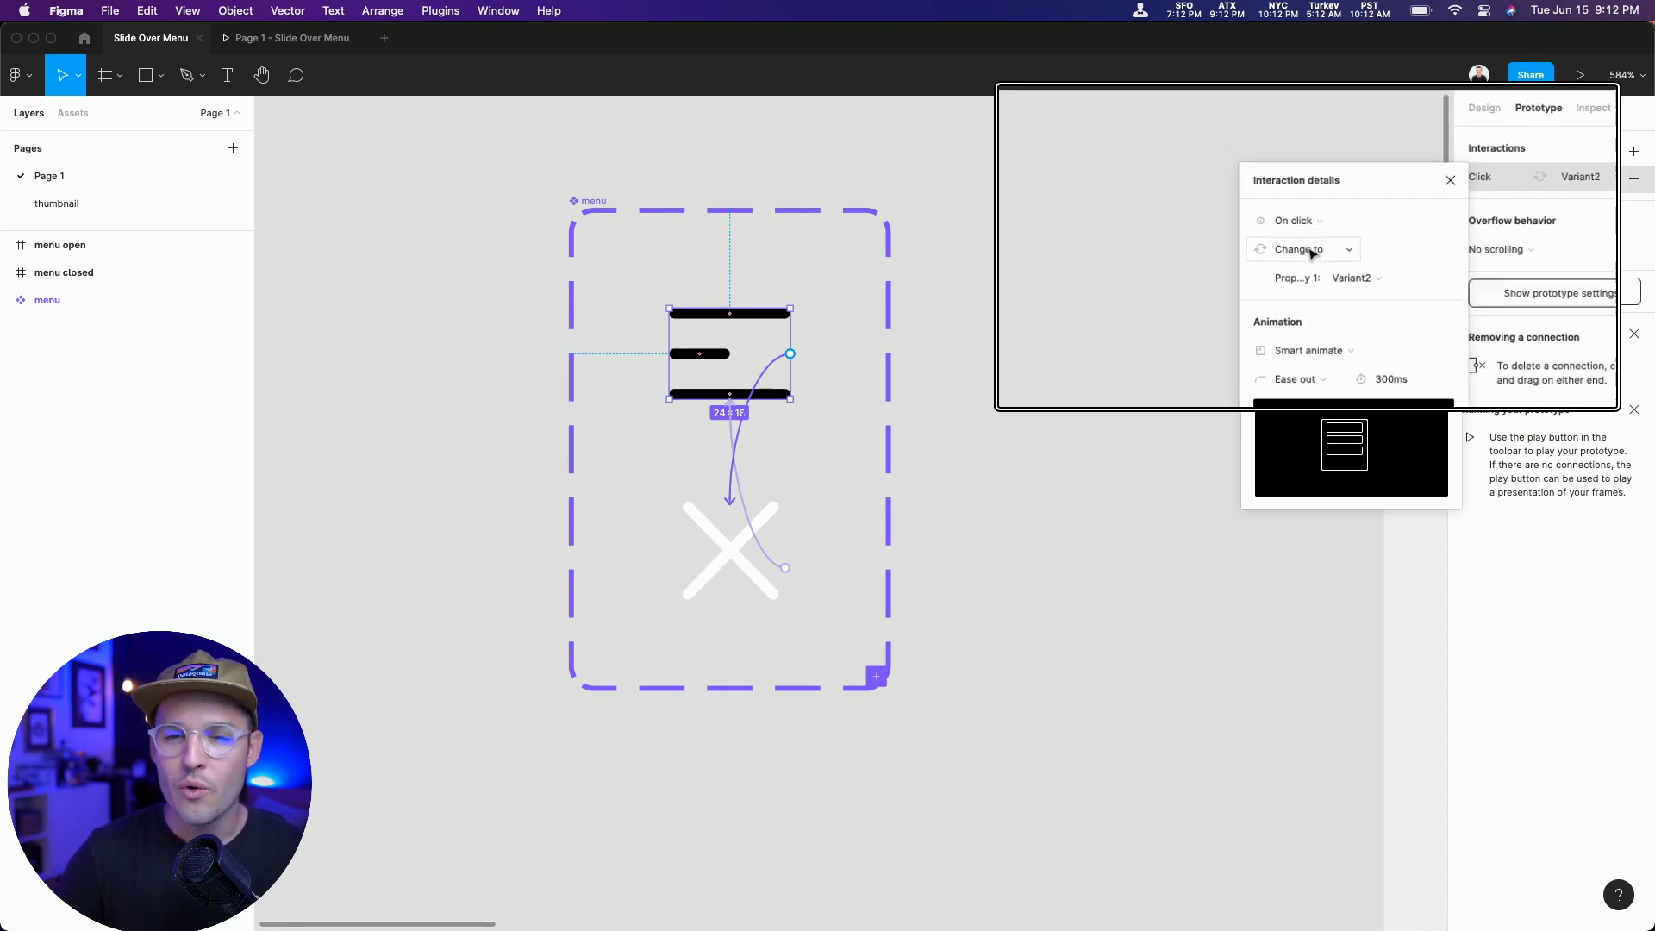
pyautogui.click(1445, 183)
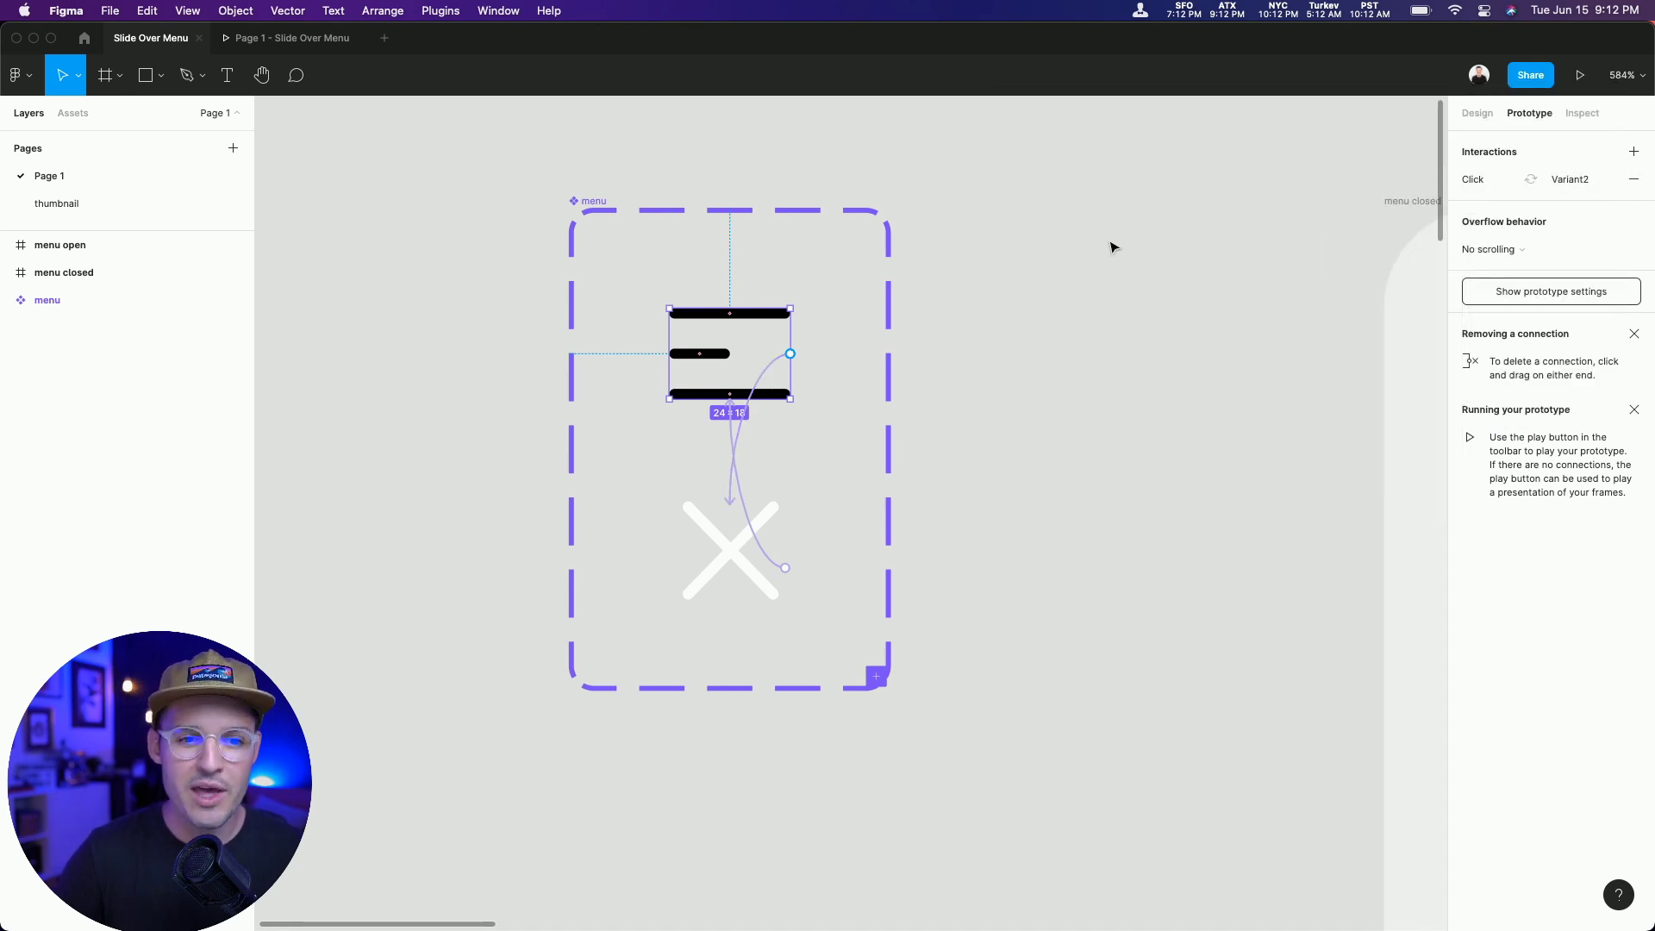
pyautogui.hotkey('shift', '0')
pyautogui.hscroll(10, 1110, 249)
pyautogui.scroll(-7, 1110, 248)
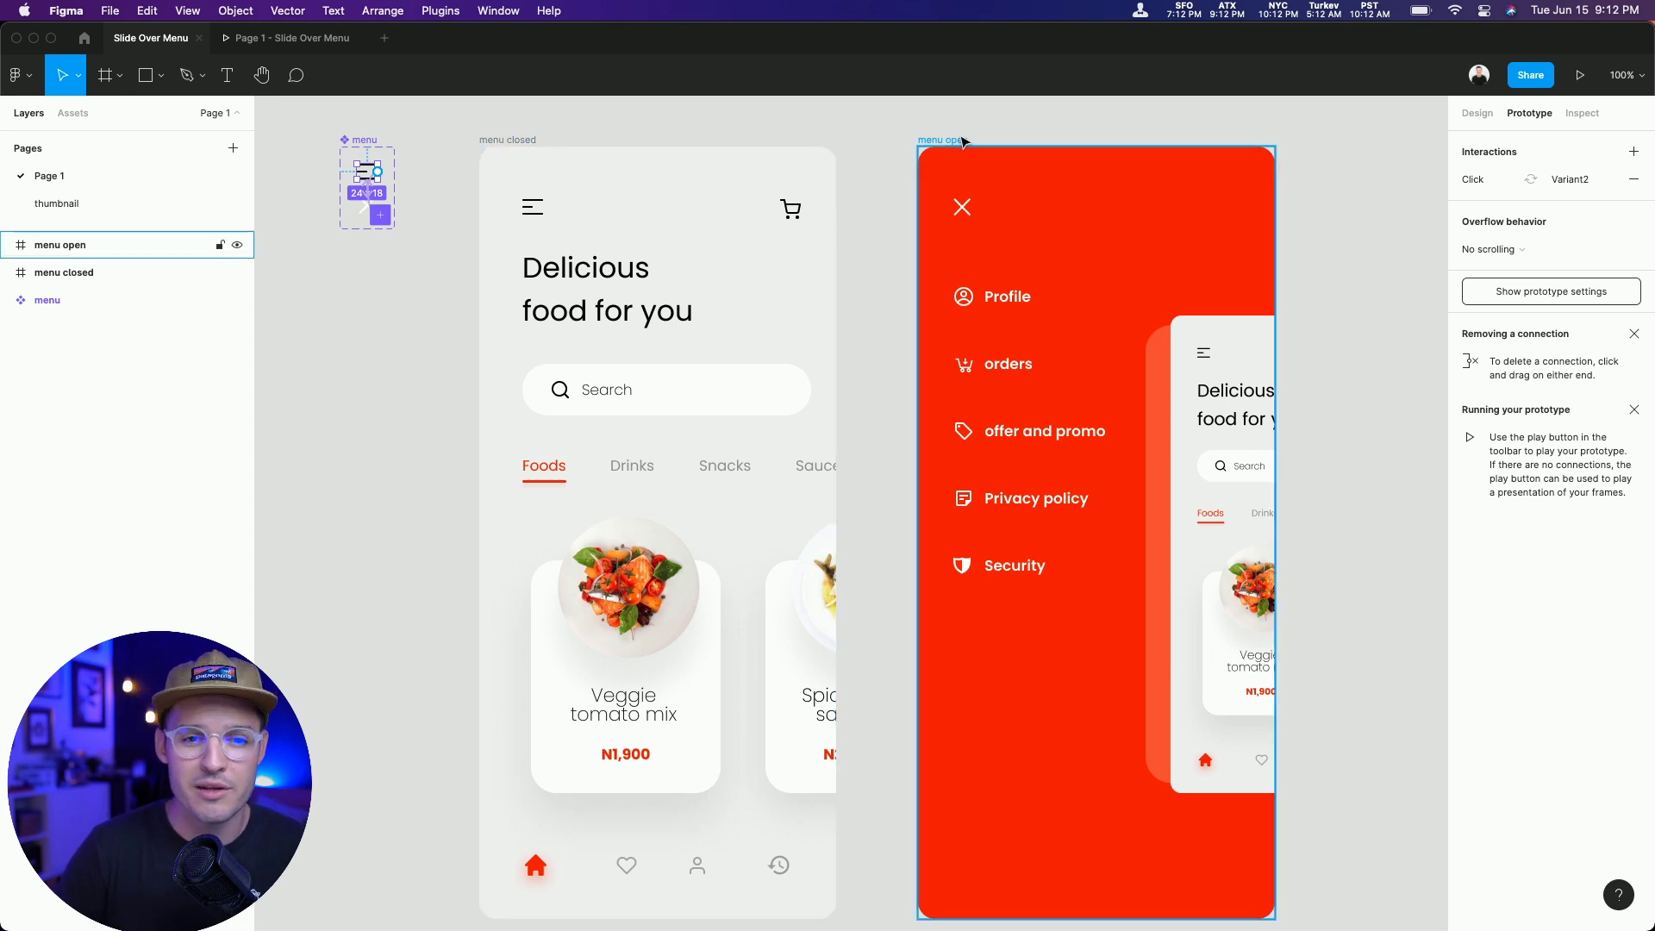
# - Delete the menu open frame, leaving only the menu closed frame
pyautogui.click(1014, 142)
pyautogui.press('Delete')
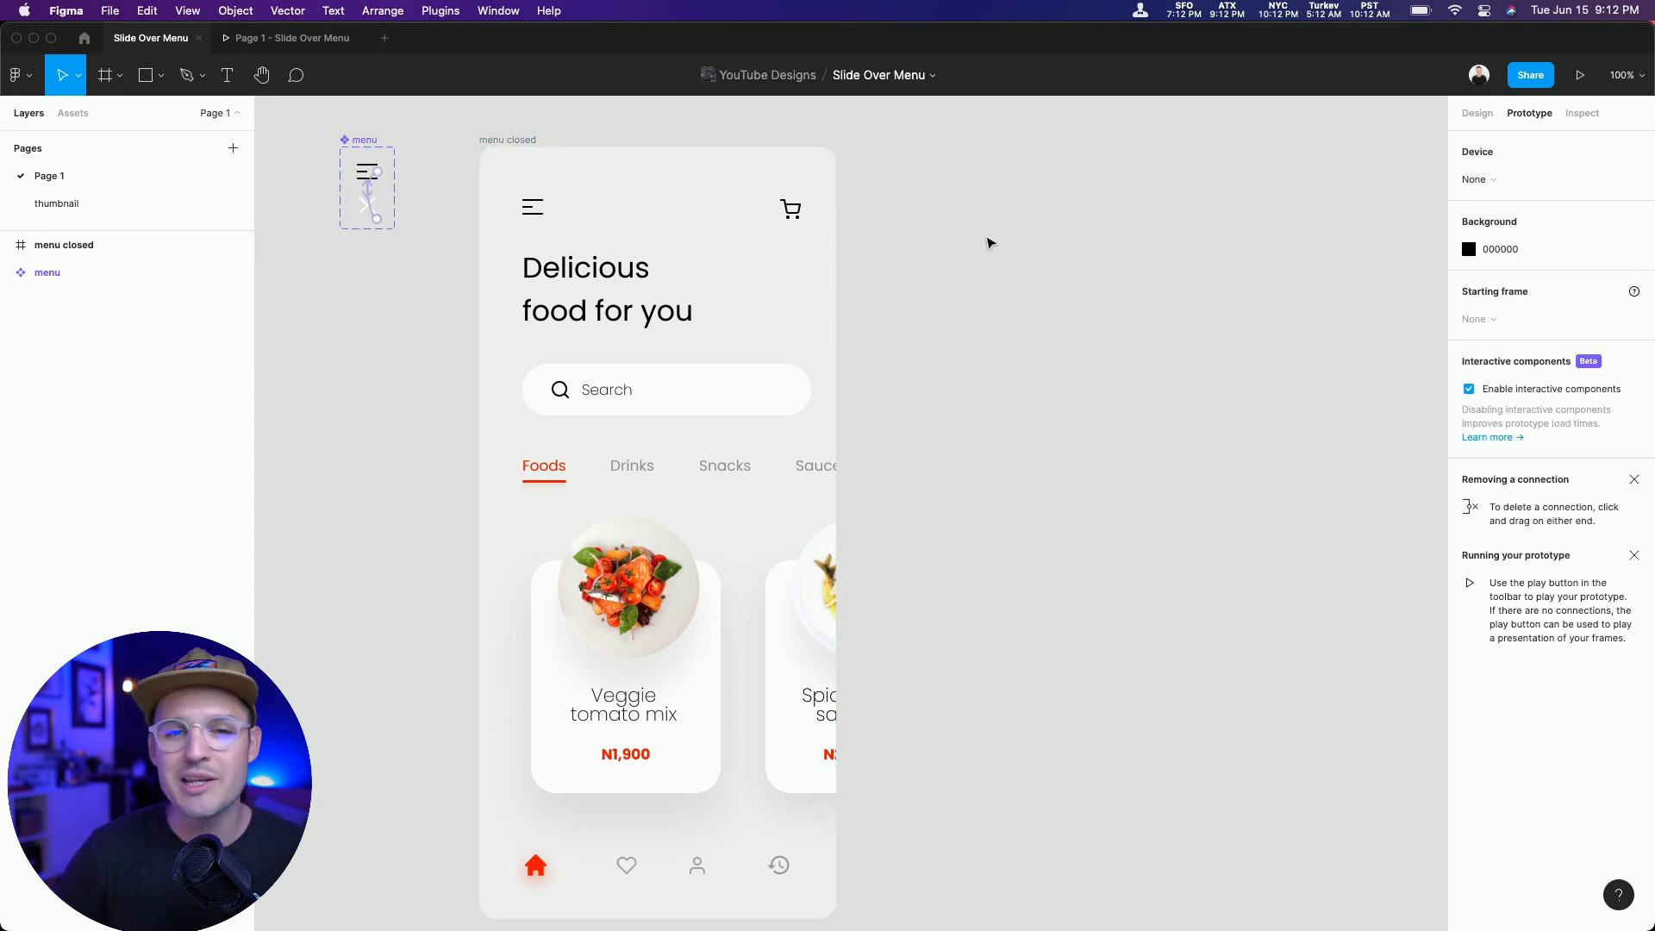
pyautogui.hscroll(-2, 1083, 237)
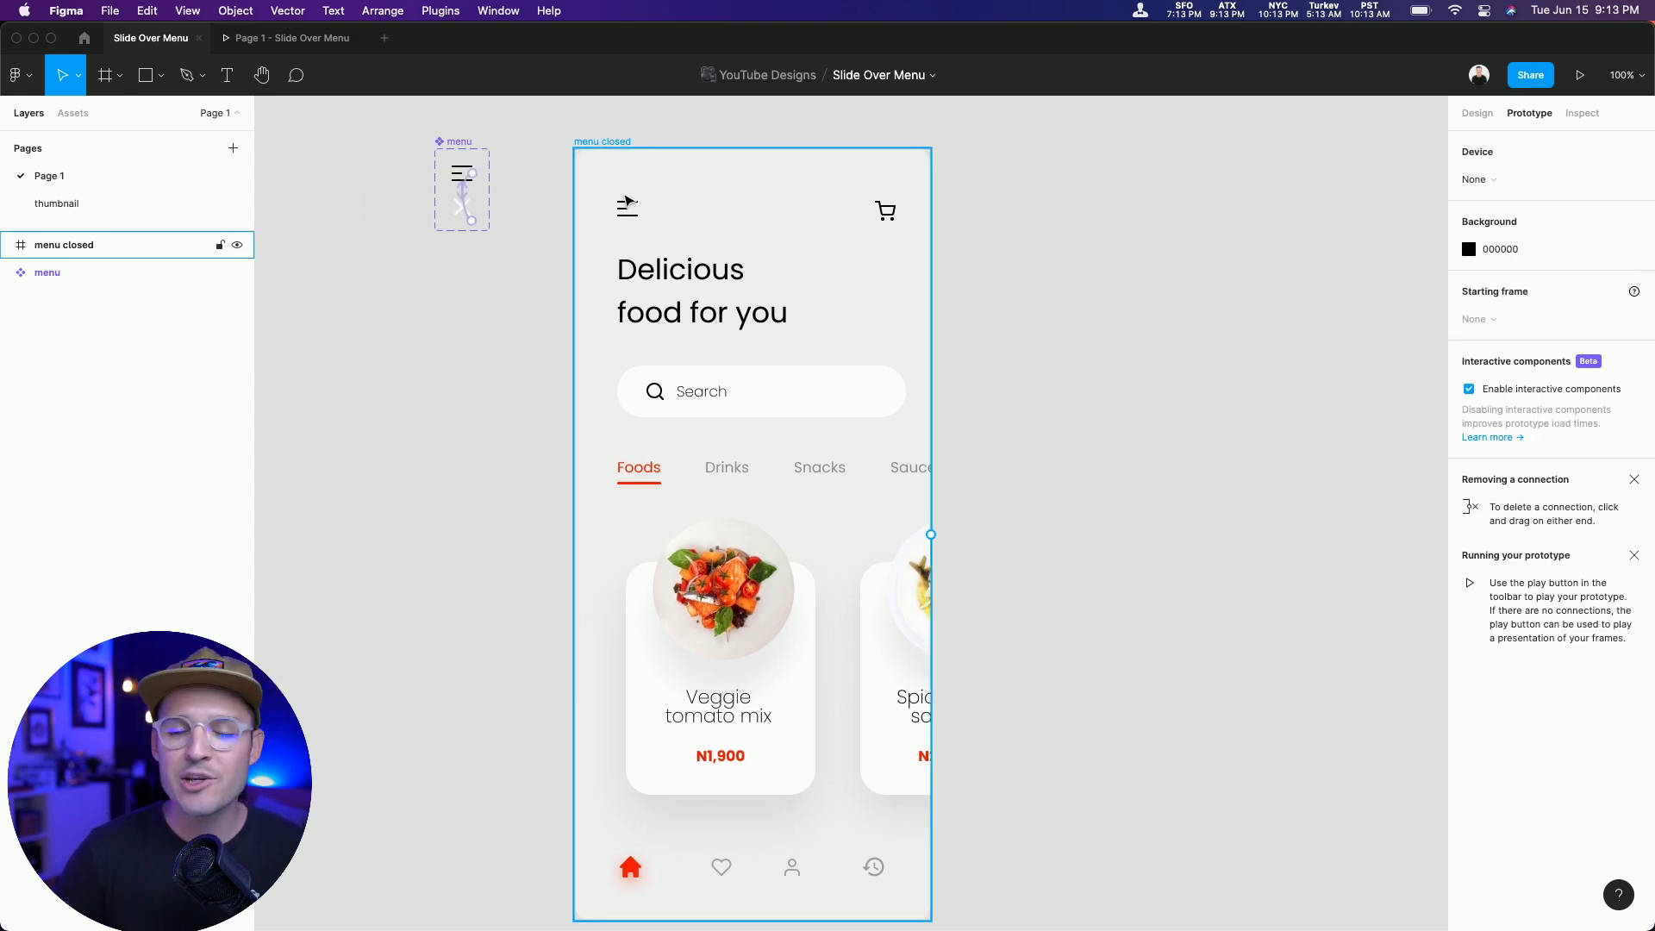
# - Drill into the menu closed frame's layers and select its home screen layer
pyautogui.click(645, 222)
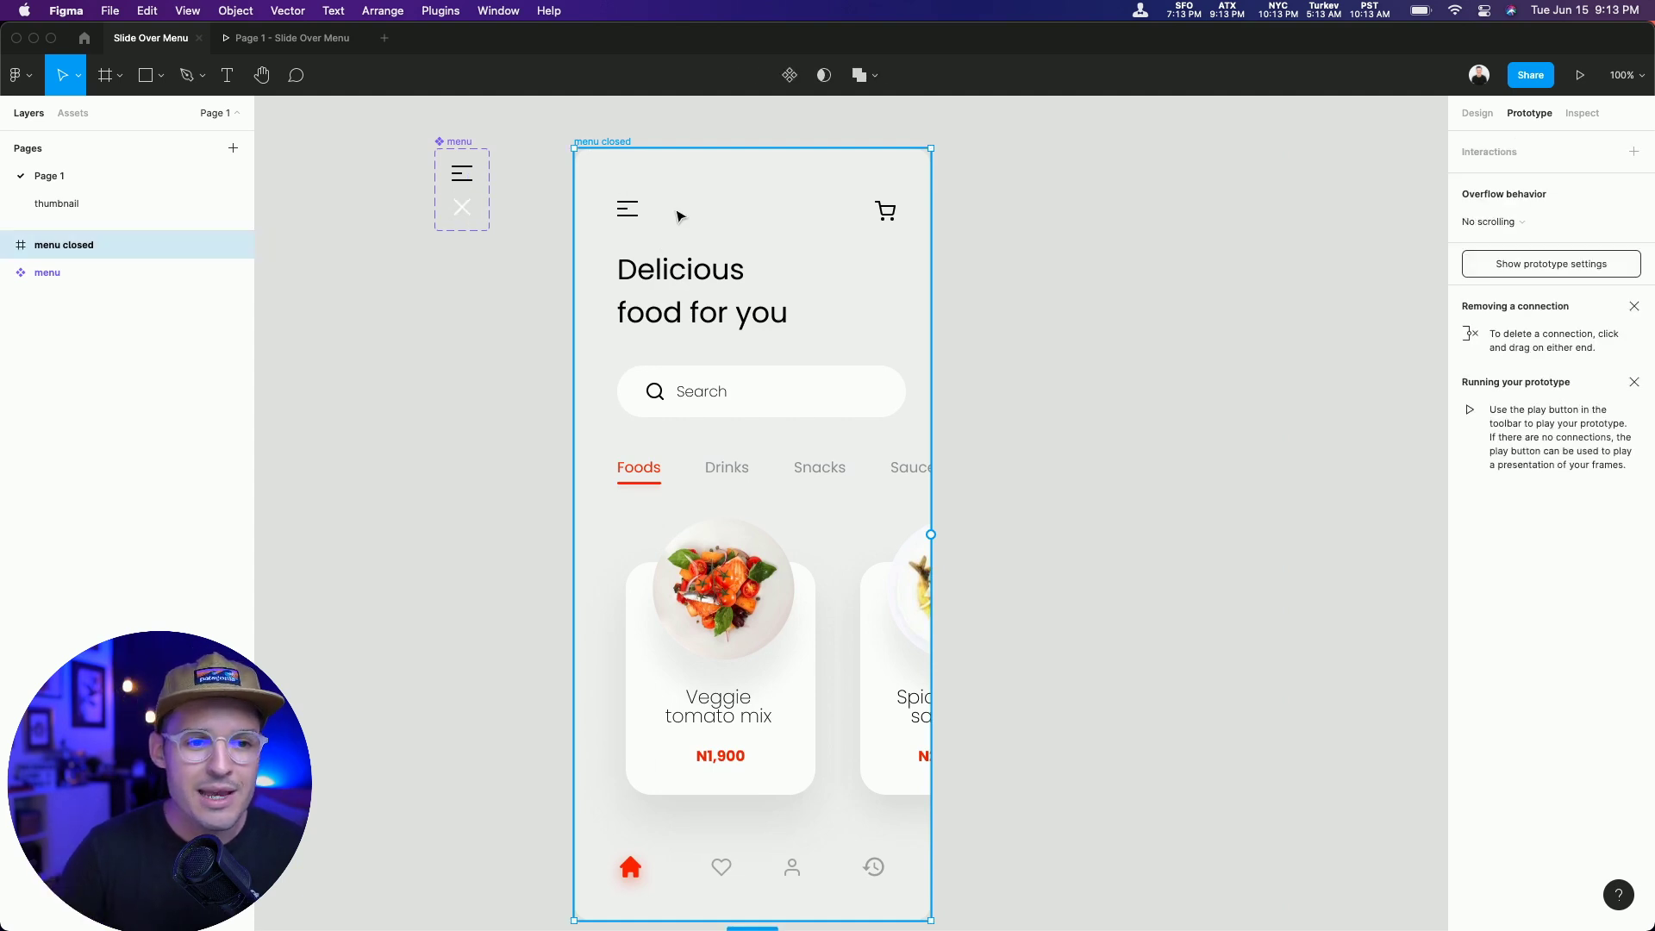
pyautogui.doubleClick(681, 215)
pyautogui.doubleClick(681, 216)
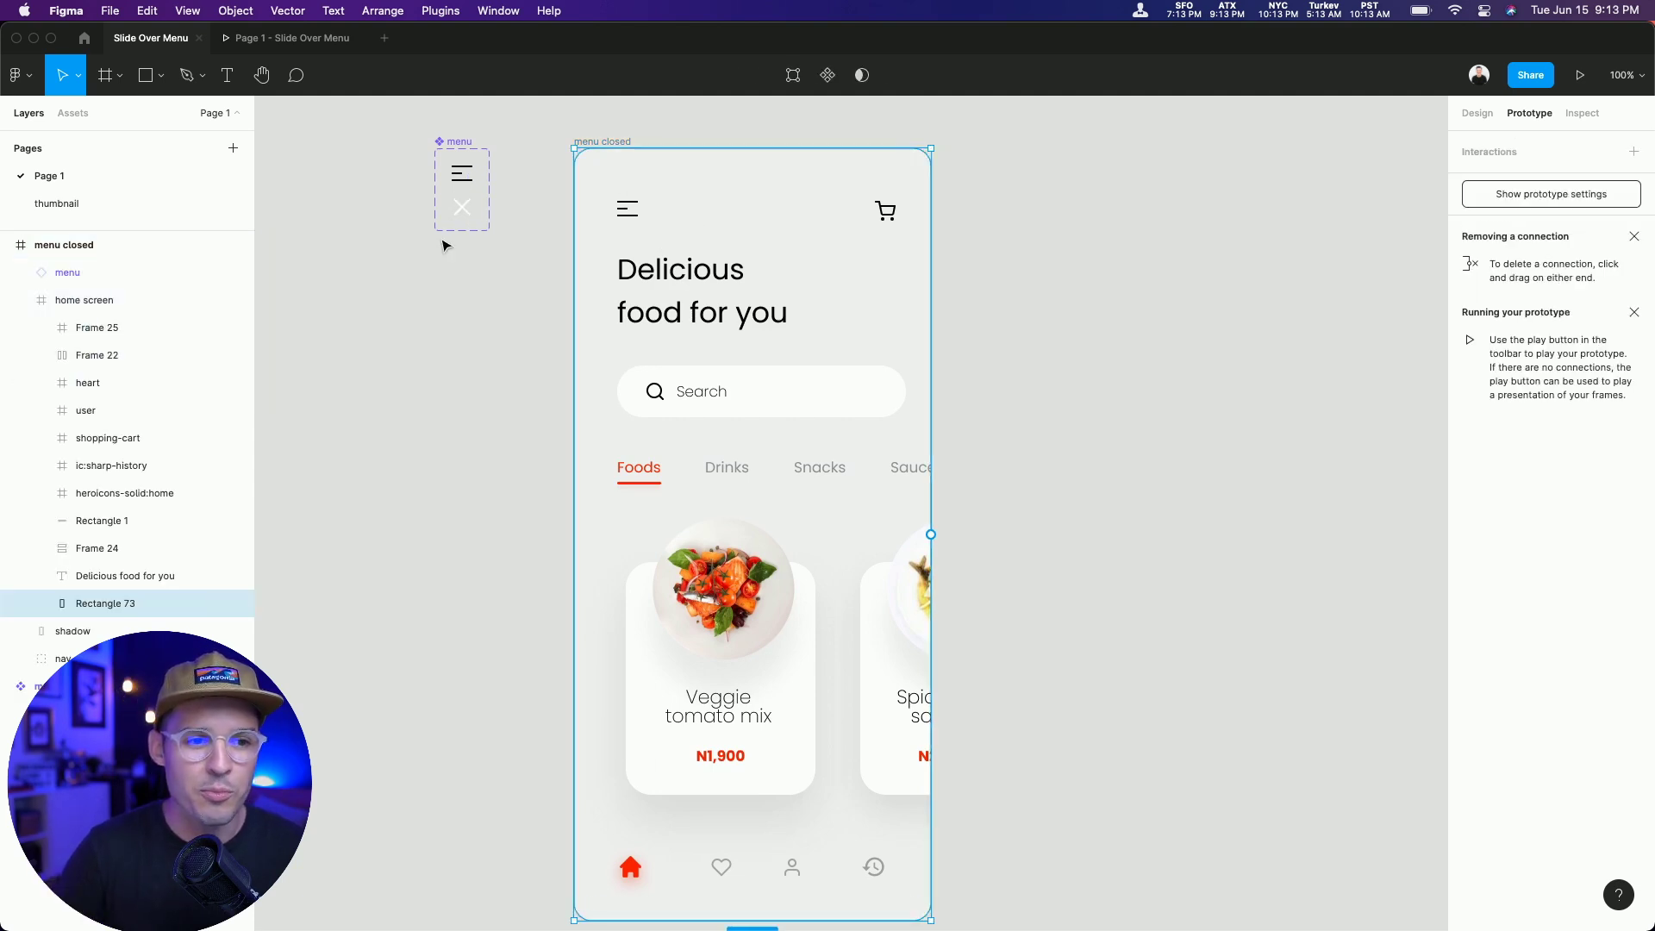
pyautogui.click(19, 300)
pyautogui.click(69, 276)
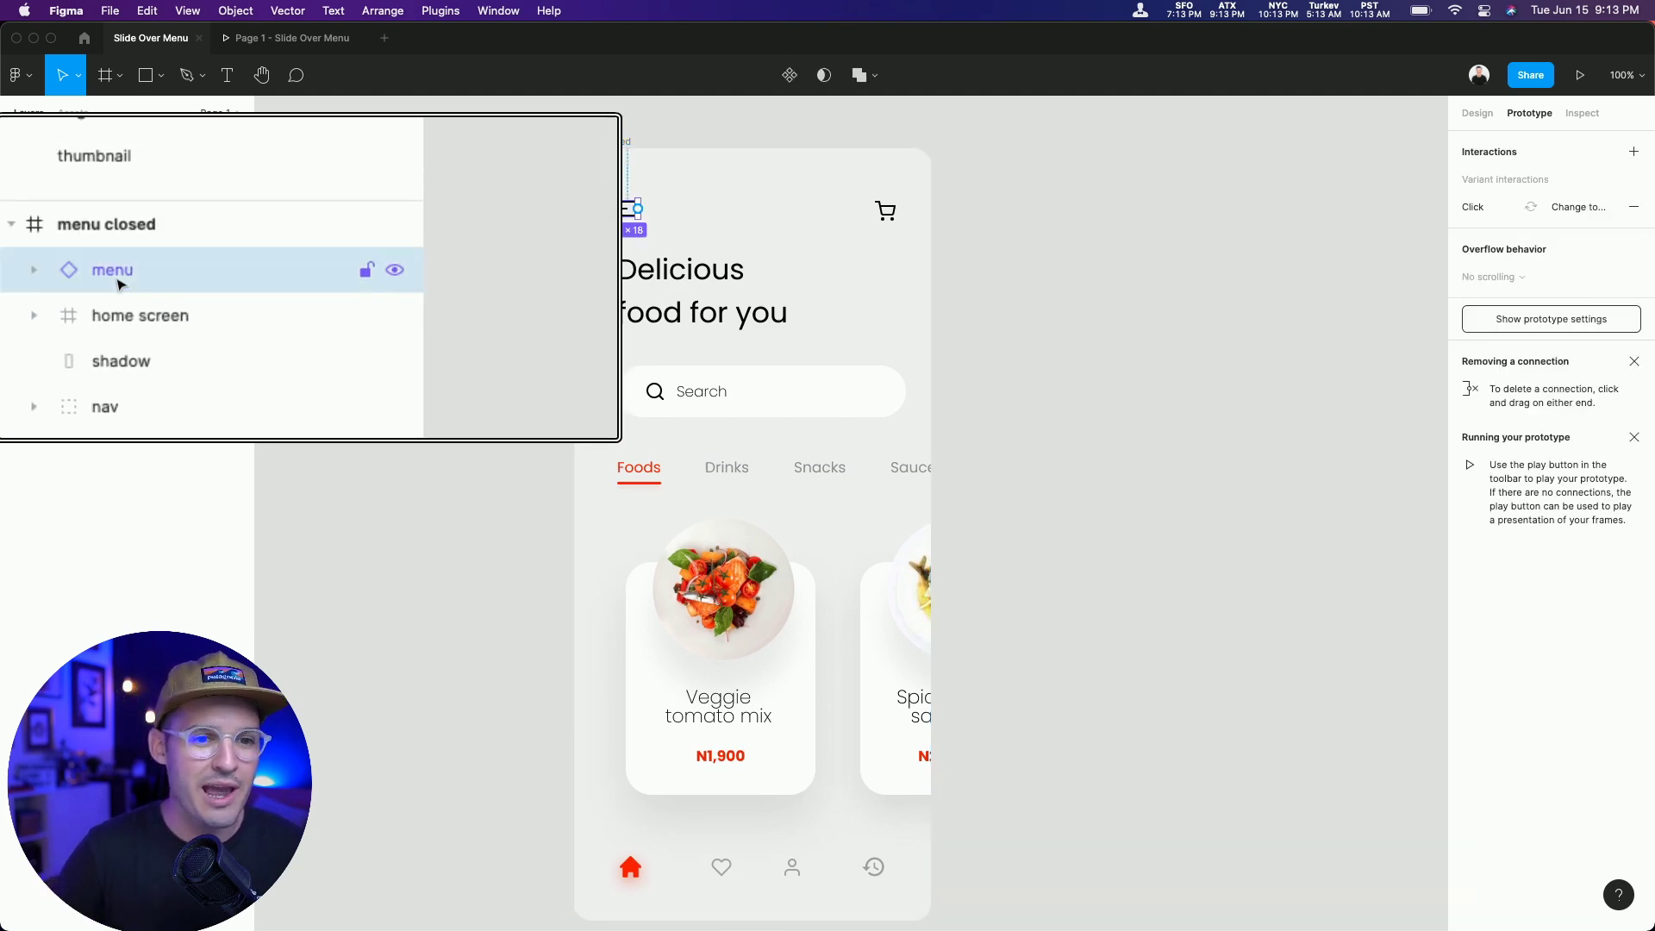
pyautogui.click(129, 303)
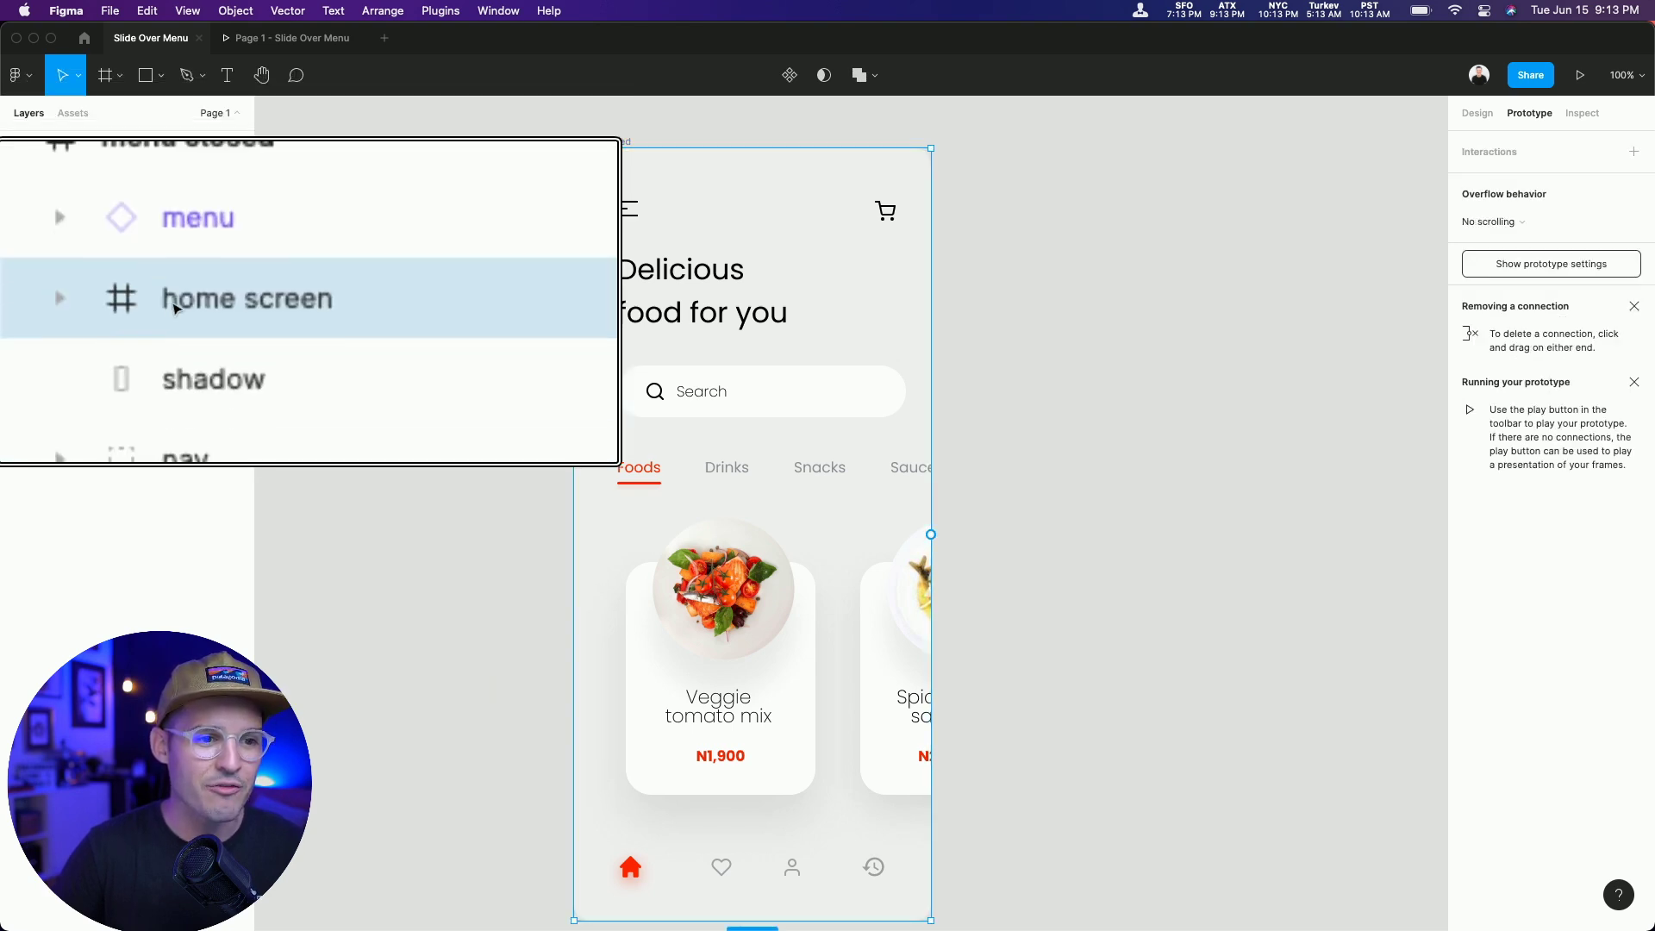
# - Slide the home screen aside to reveal the red nav, undo it, and inspect the shadow and nav layers
pyautogui.moveTo(601, 347); pyautogui.dragTo(922, 353)
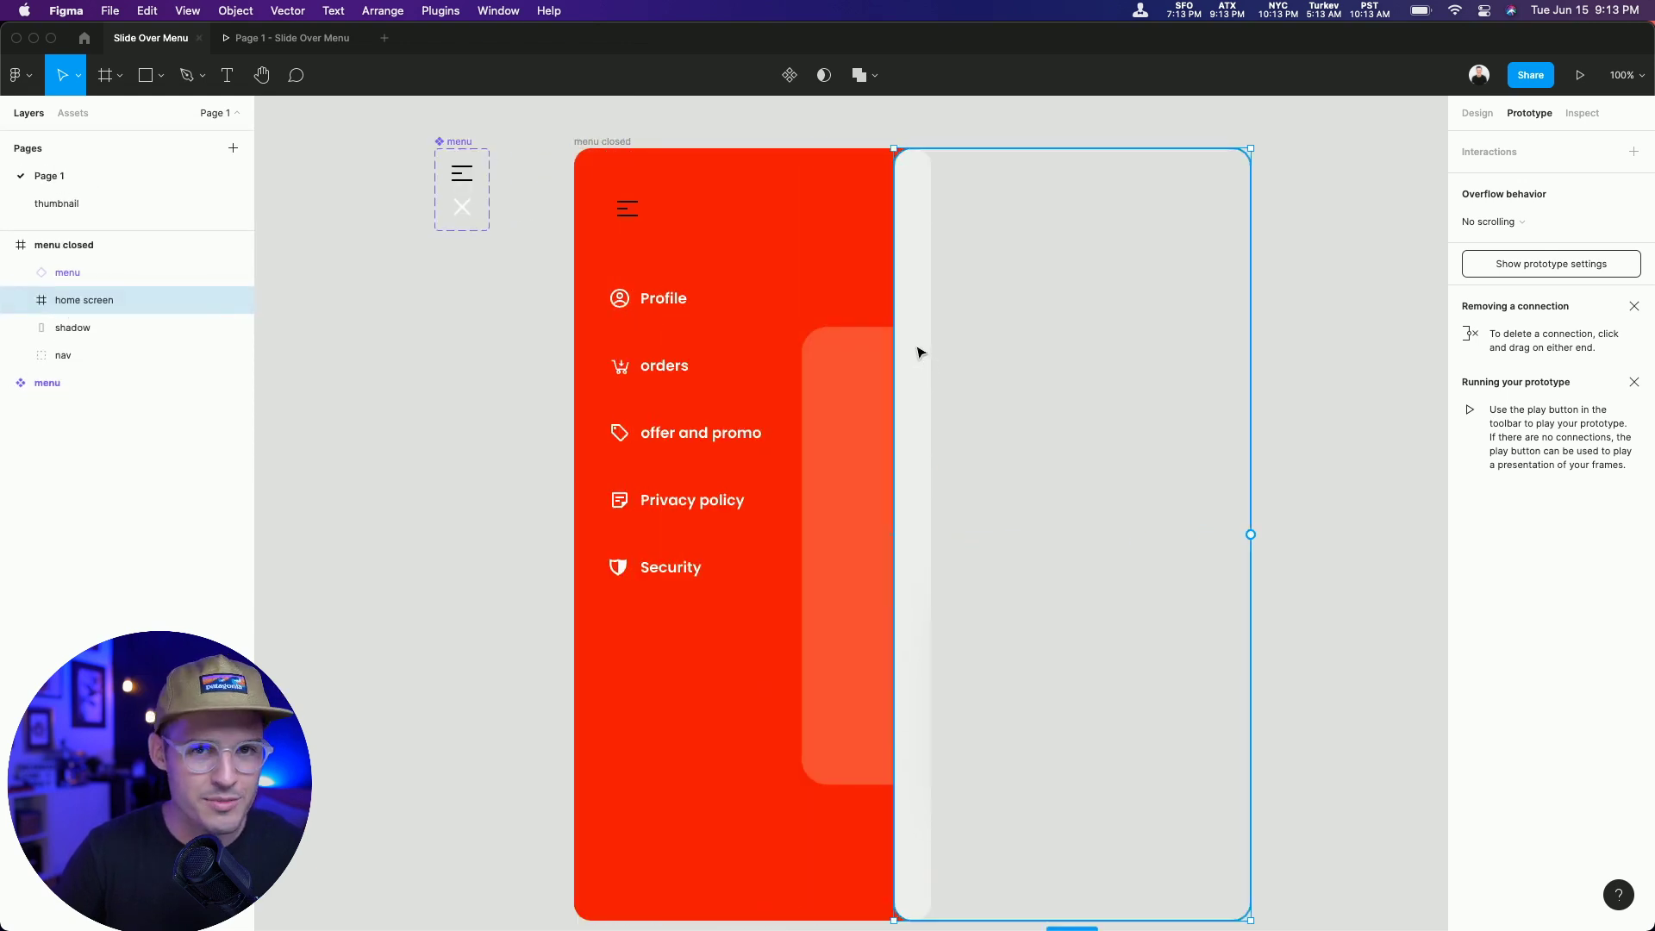
pyautogui.press('super+z')
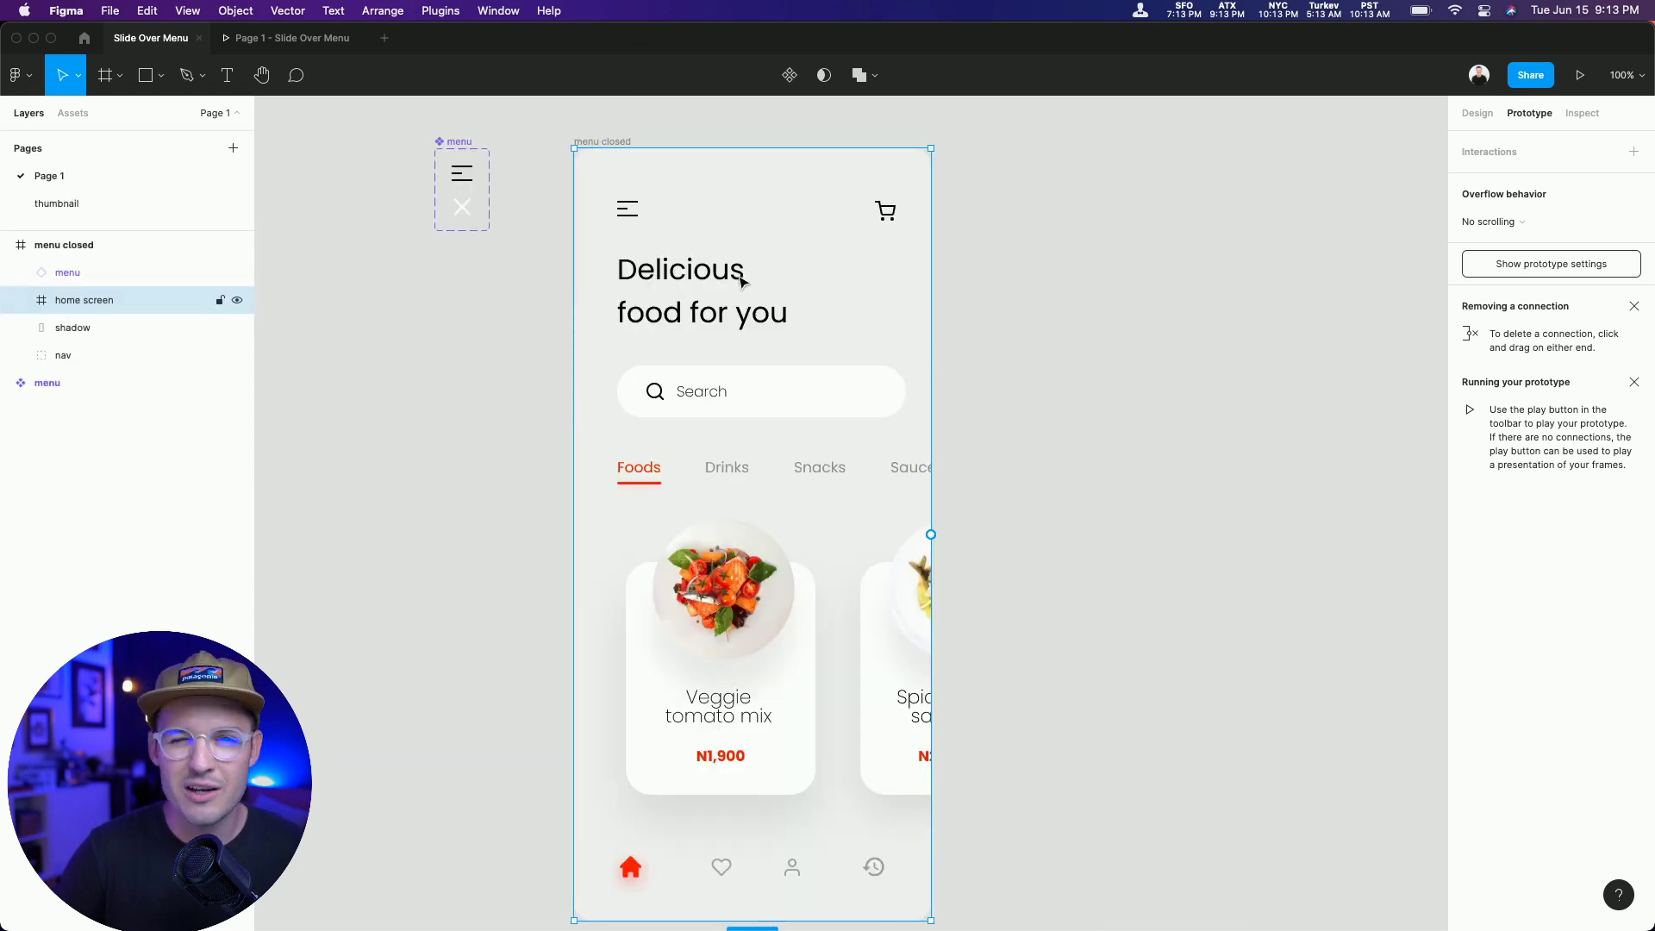
pyautogui.click(95, 326)
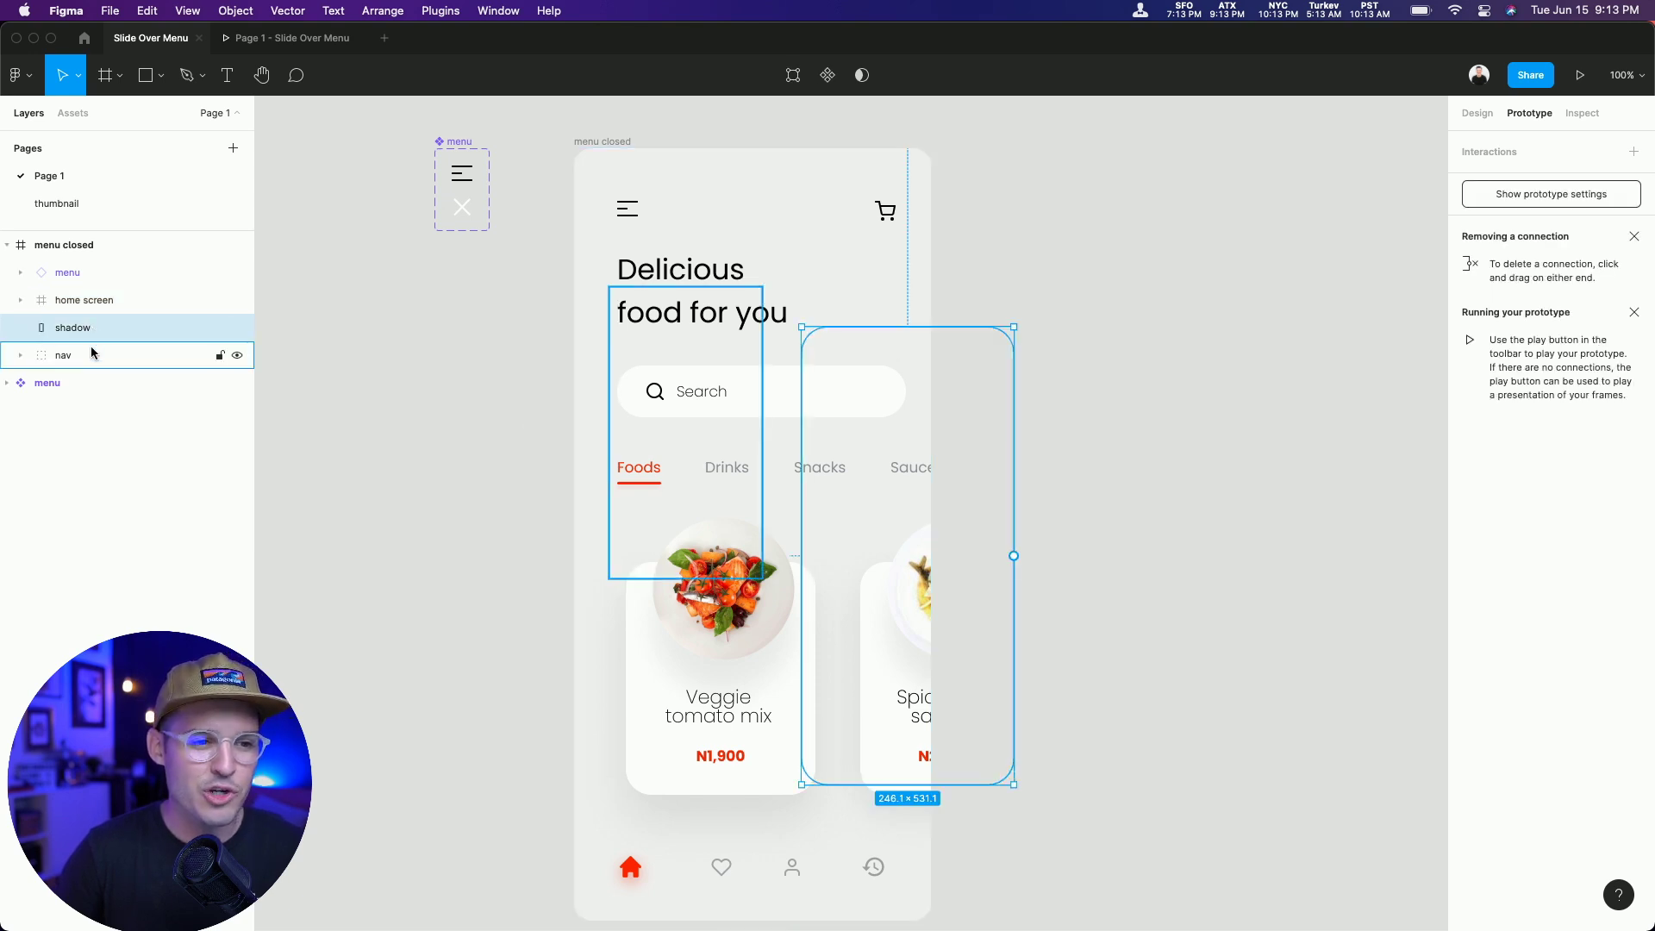
pyautogui.click(95, 354)
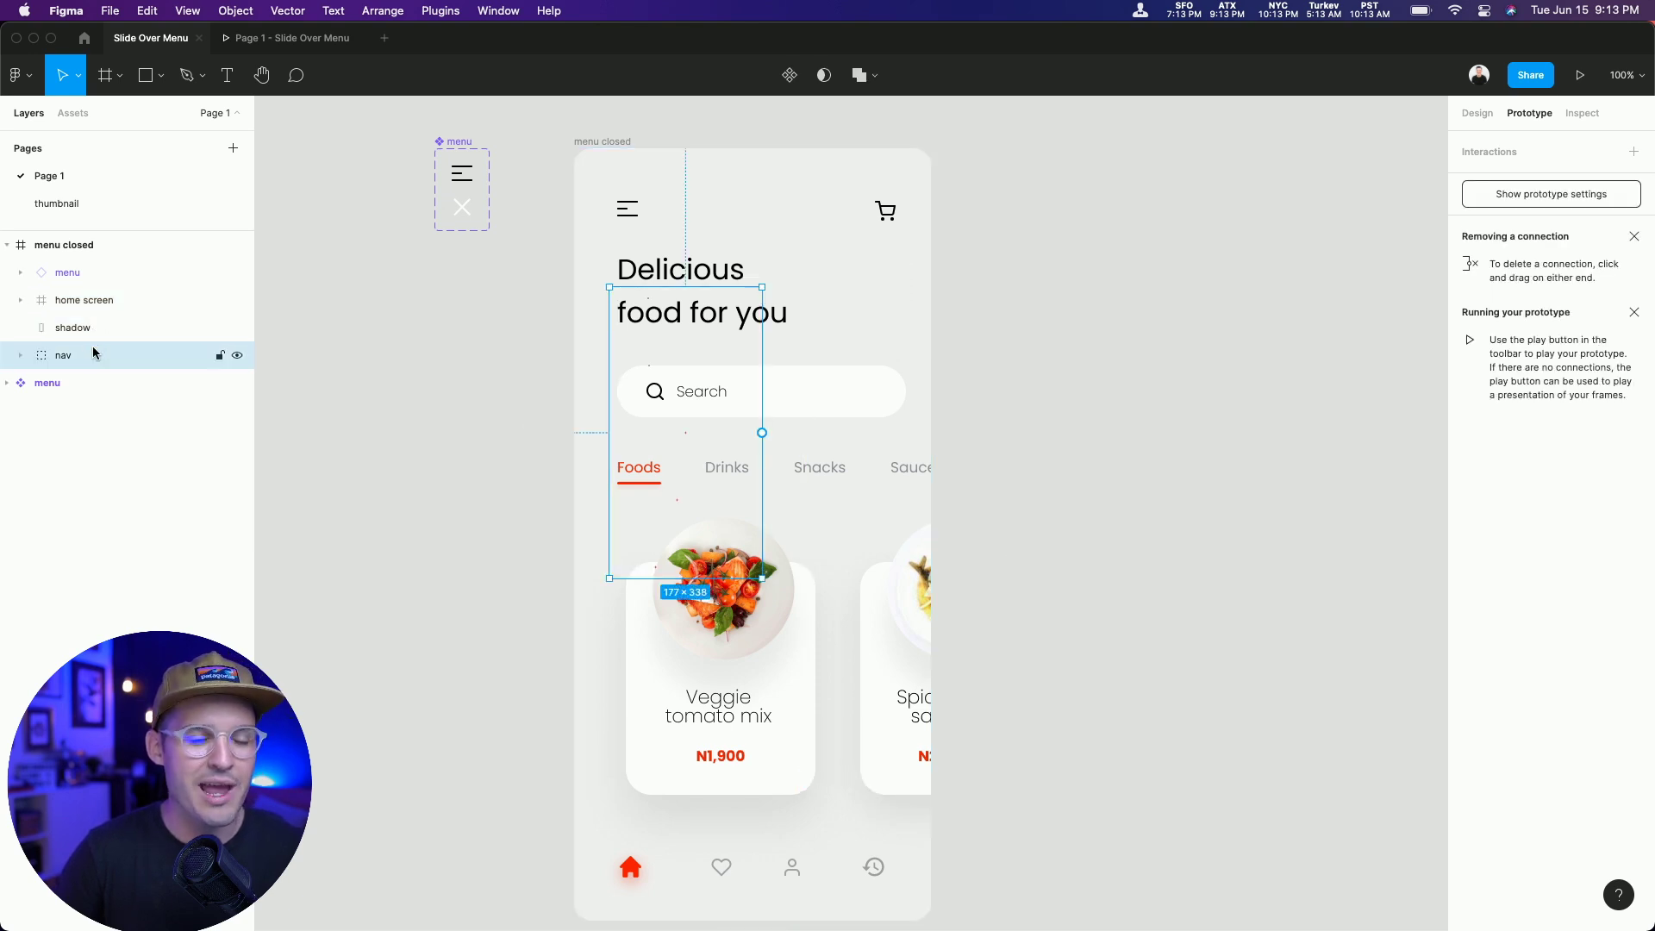
pyautogui.click(1476, 113)
pyautogui.hscroll(3, 776, 155)
pyautogui.click(963, 177)
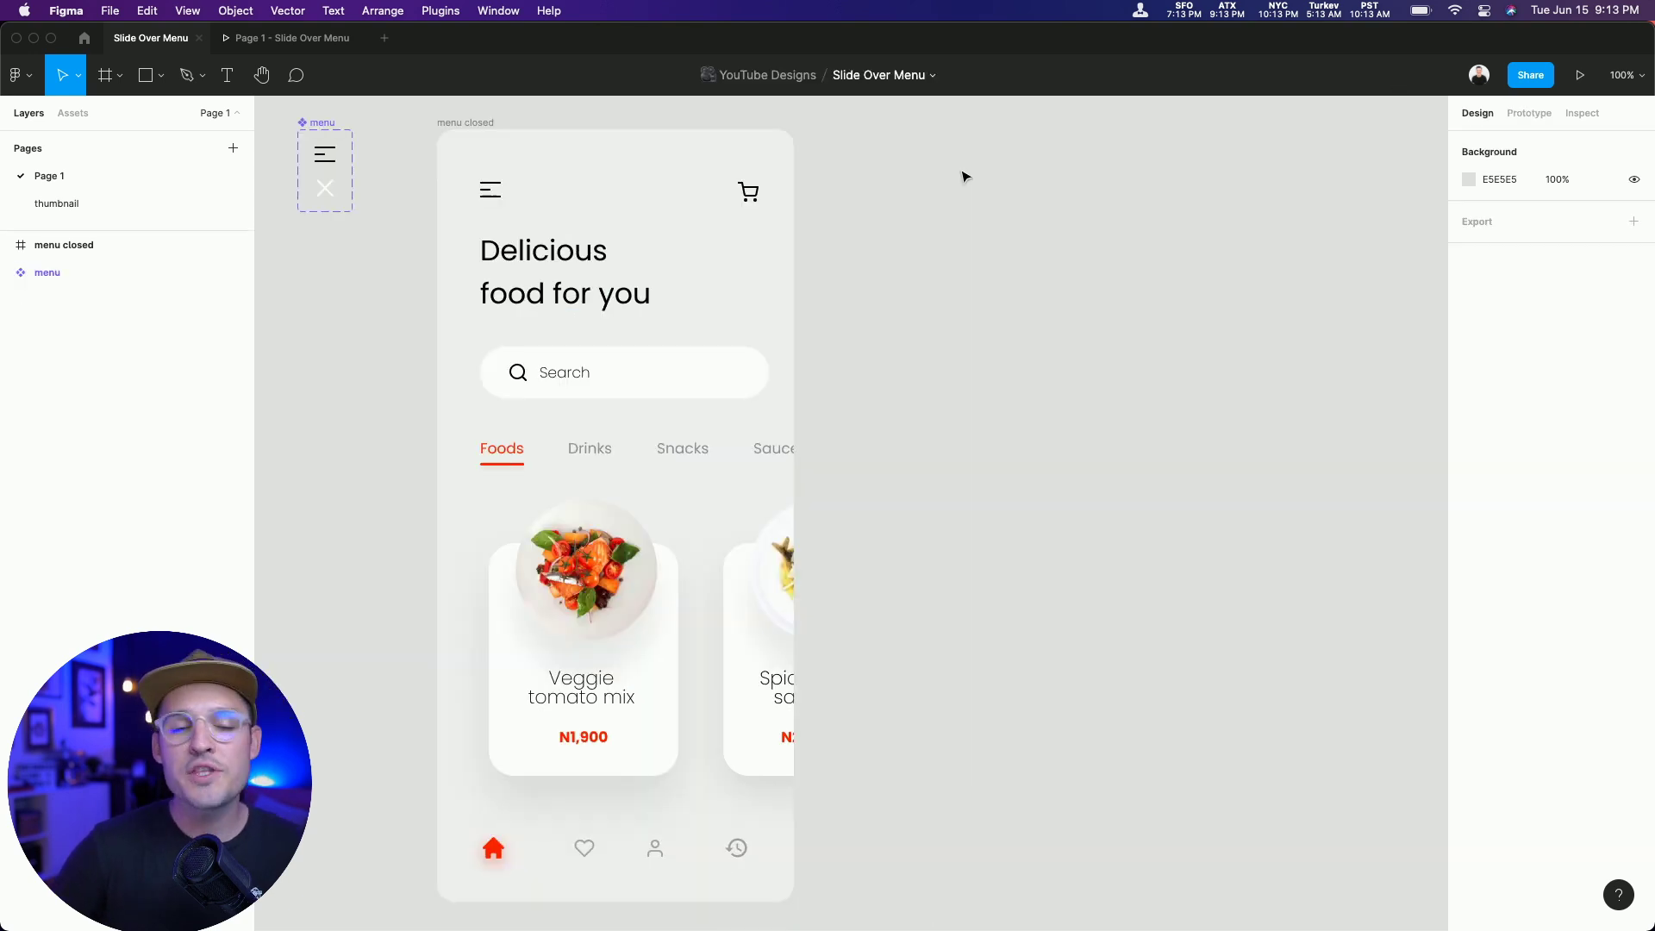
# - Duplicate the menu closed frame to its right and select the copy's home screen layer
pyautogui.click(465, 122)
pyautogui.moveTo(480, 123); pyautogui.dragTo(877, 141)
pyautogui.click(850, 157)
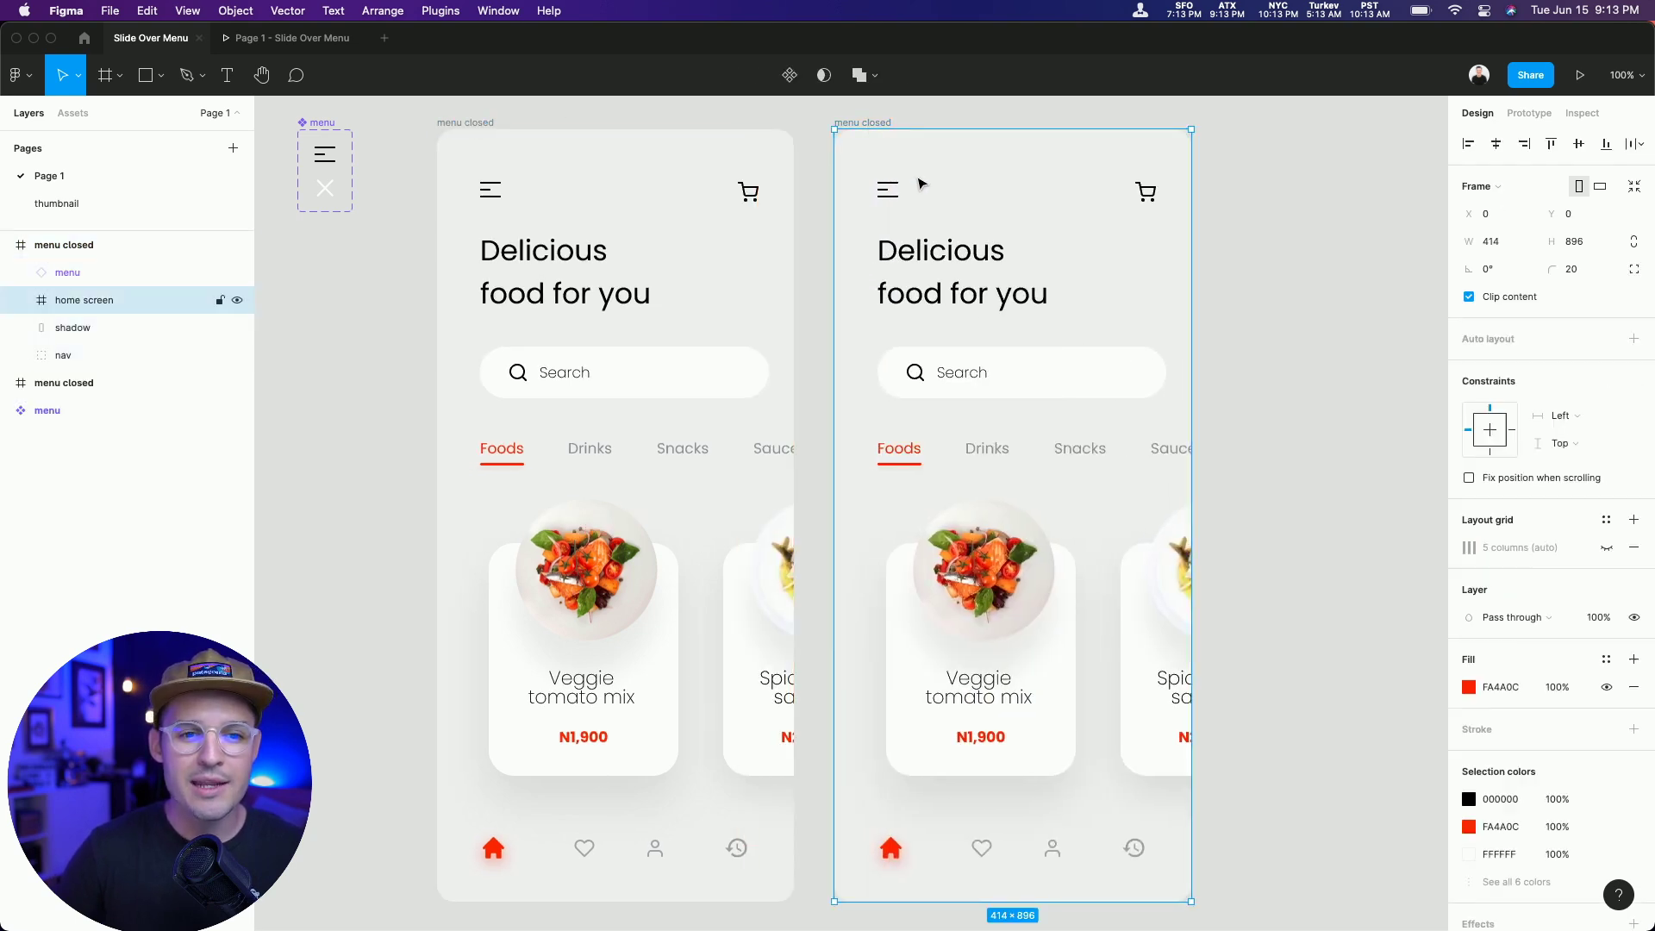
pyautogui.click(19, 300)
pyautogui.click(100, 315)
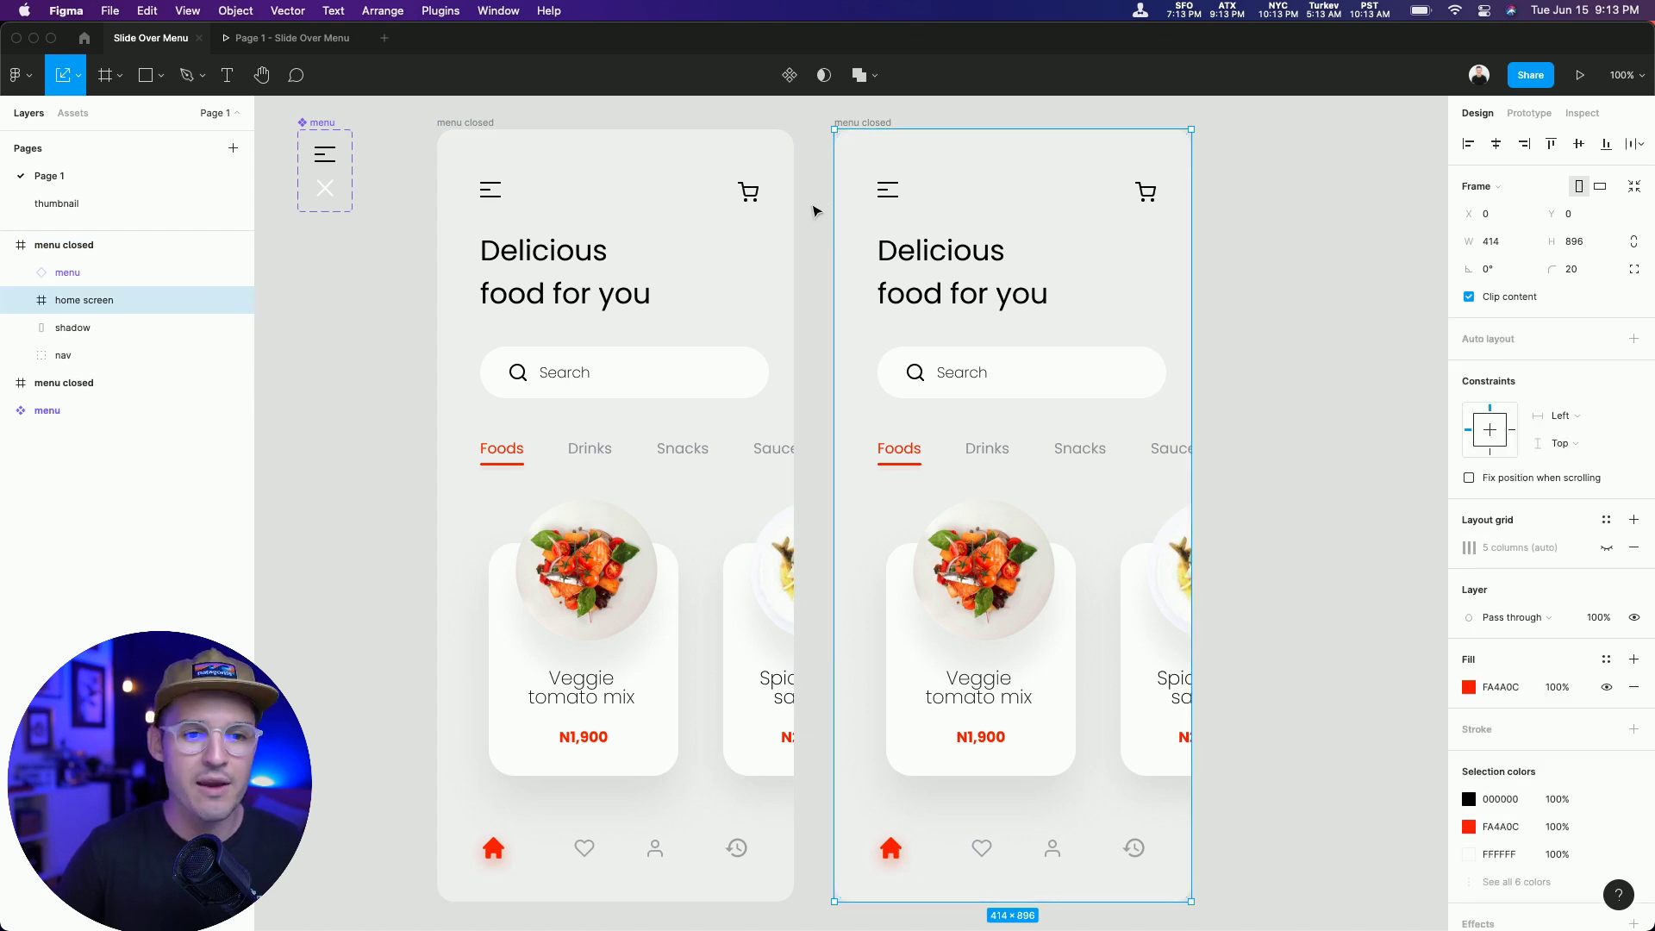
# - Scale the copy's home screen to 255.98×554 and shift it right to expose the red nav
pyautogui.moveTo(835, 135); pyautogui.dragTo(902, 277)
pyautogui.press('v')
pyautogui.moveTo(1060, 405); pyautogui.dragTo(1134, 472)
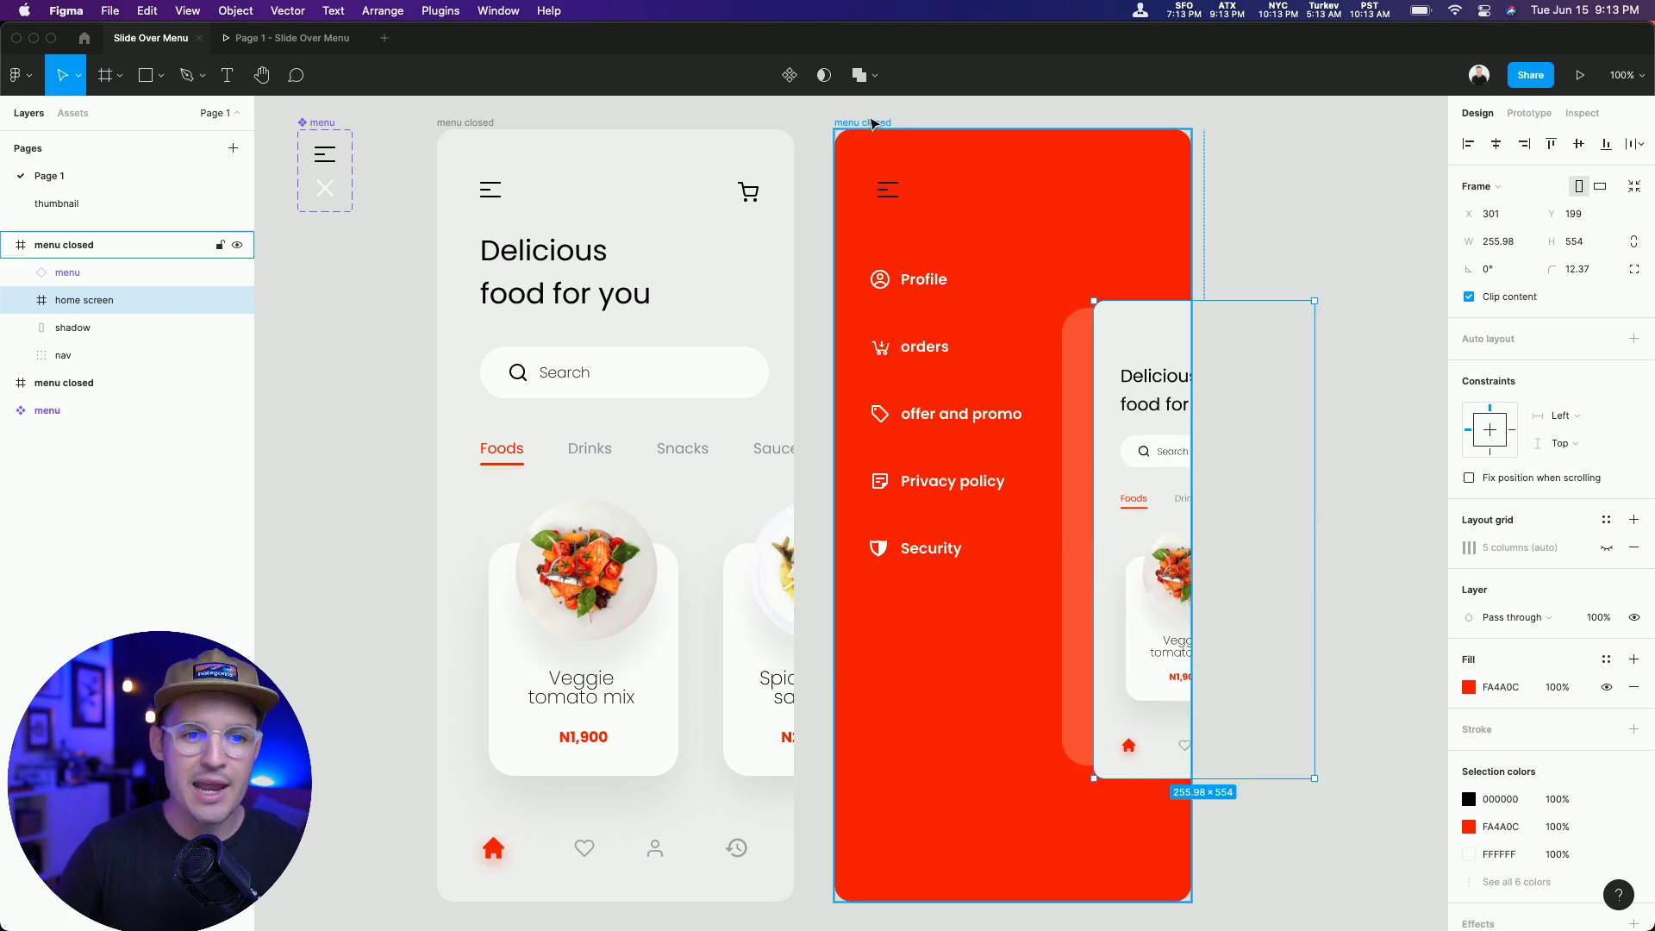
# - Rename the duplicated frame to 'menu open'
pyautogui.click(69, 245)
pyautogui.doubleClick(78, 249)
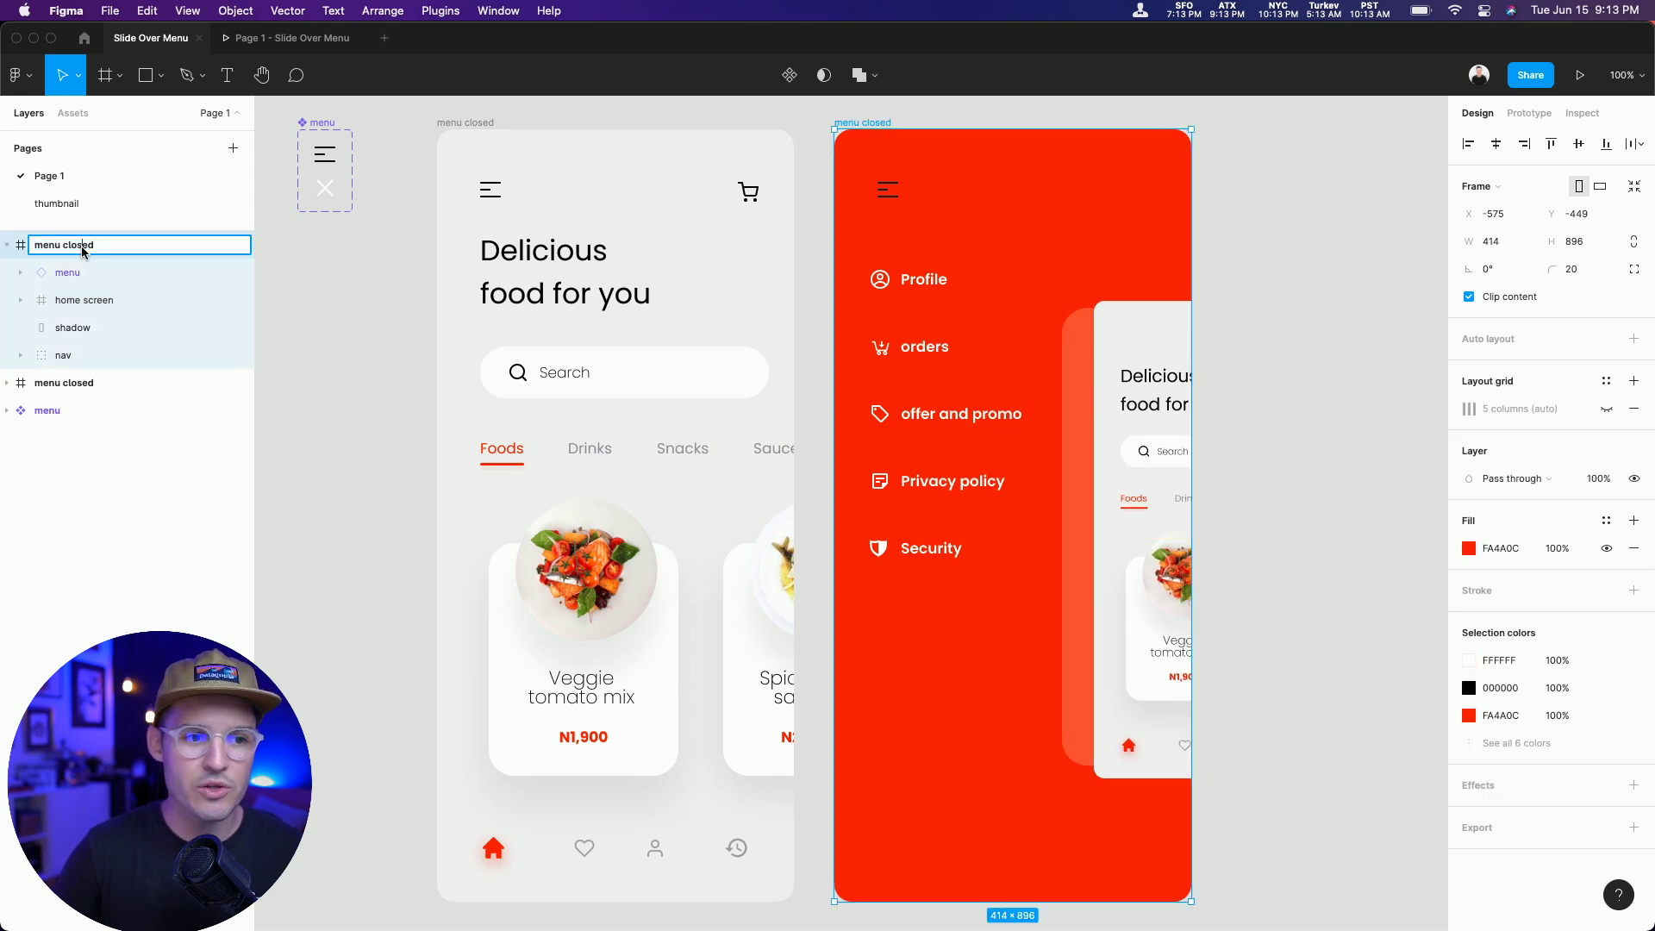
pyautogui.write('open')
pyautogui.press('Return')
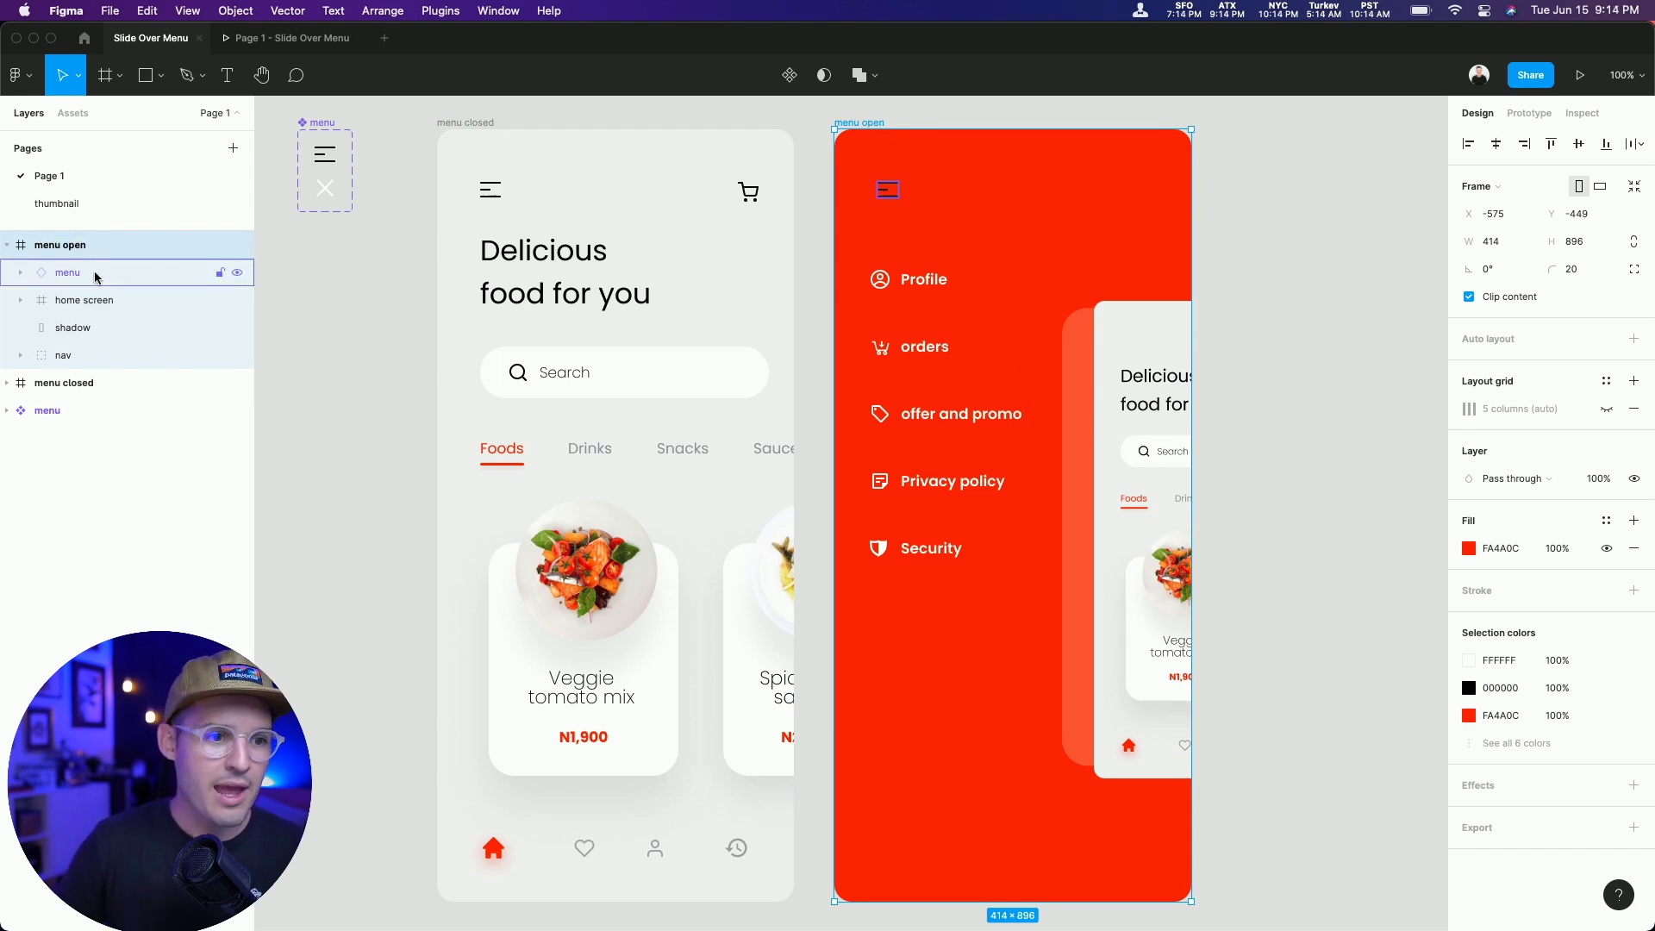
# - Turn both menu frames into components and combine them as variants
pyautogui.click(14, 249)
pyautogui.keyDown('shift'); pyautogui.click(65, 272); pyautogui.keyUp('shift')
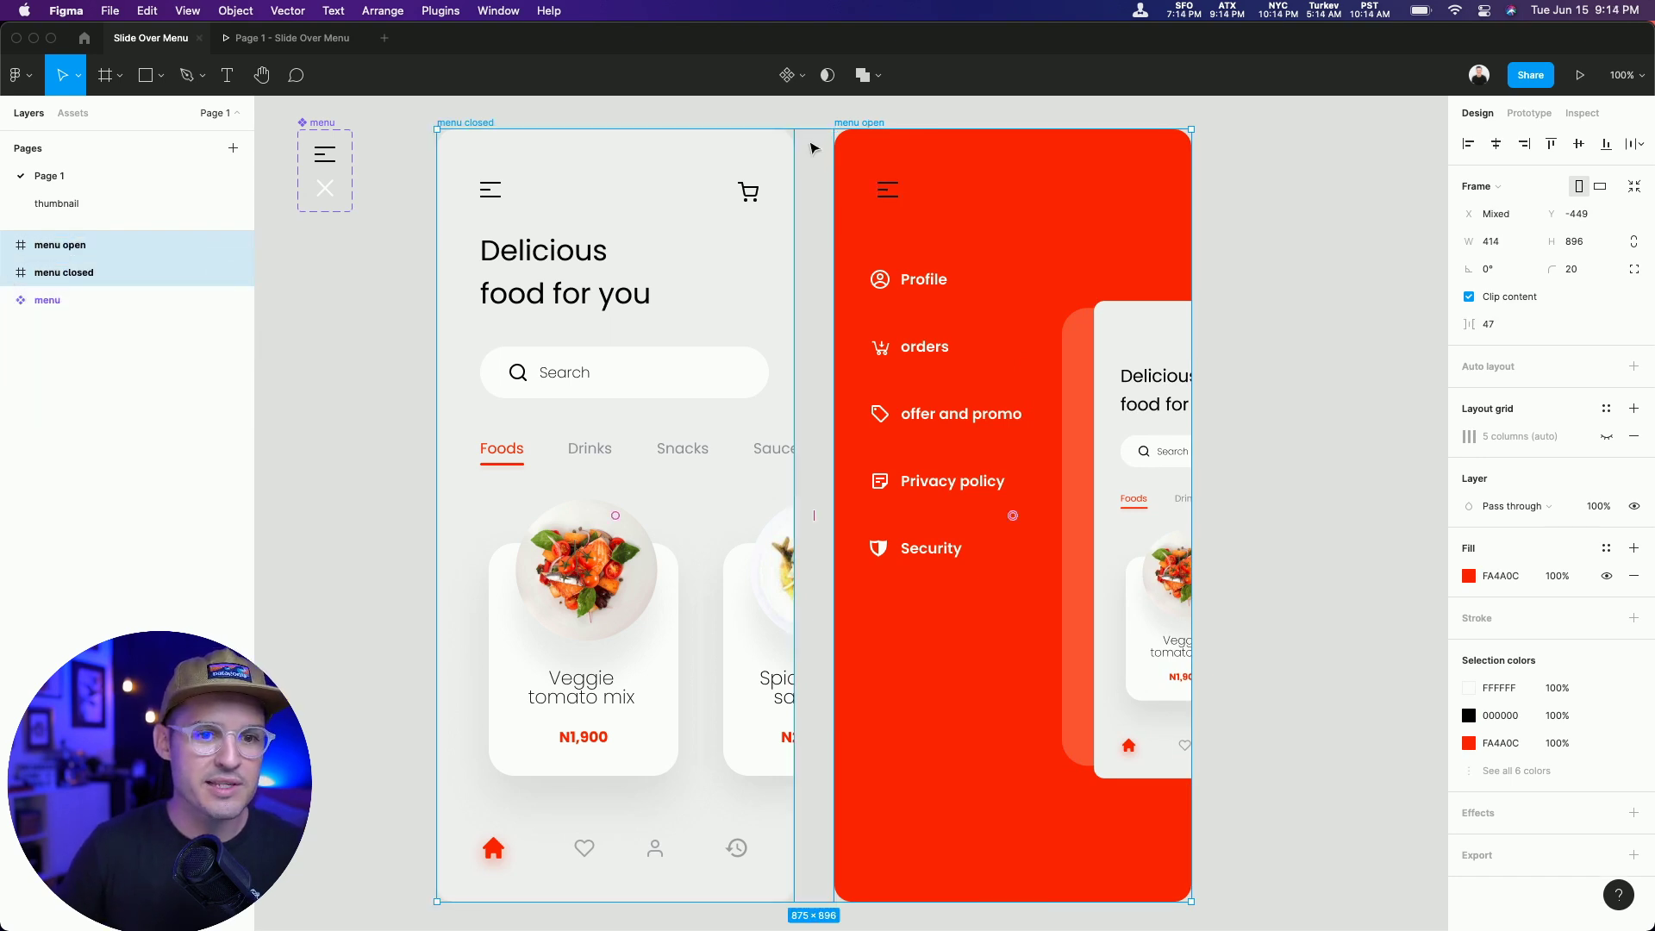
pyautogui.click(802, 78)
pyautogui.click(794, 138)
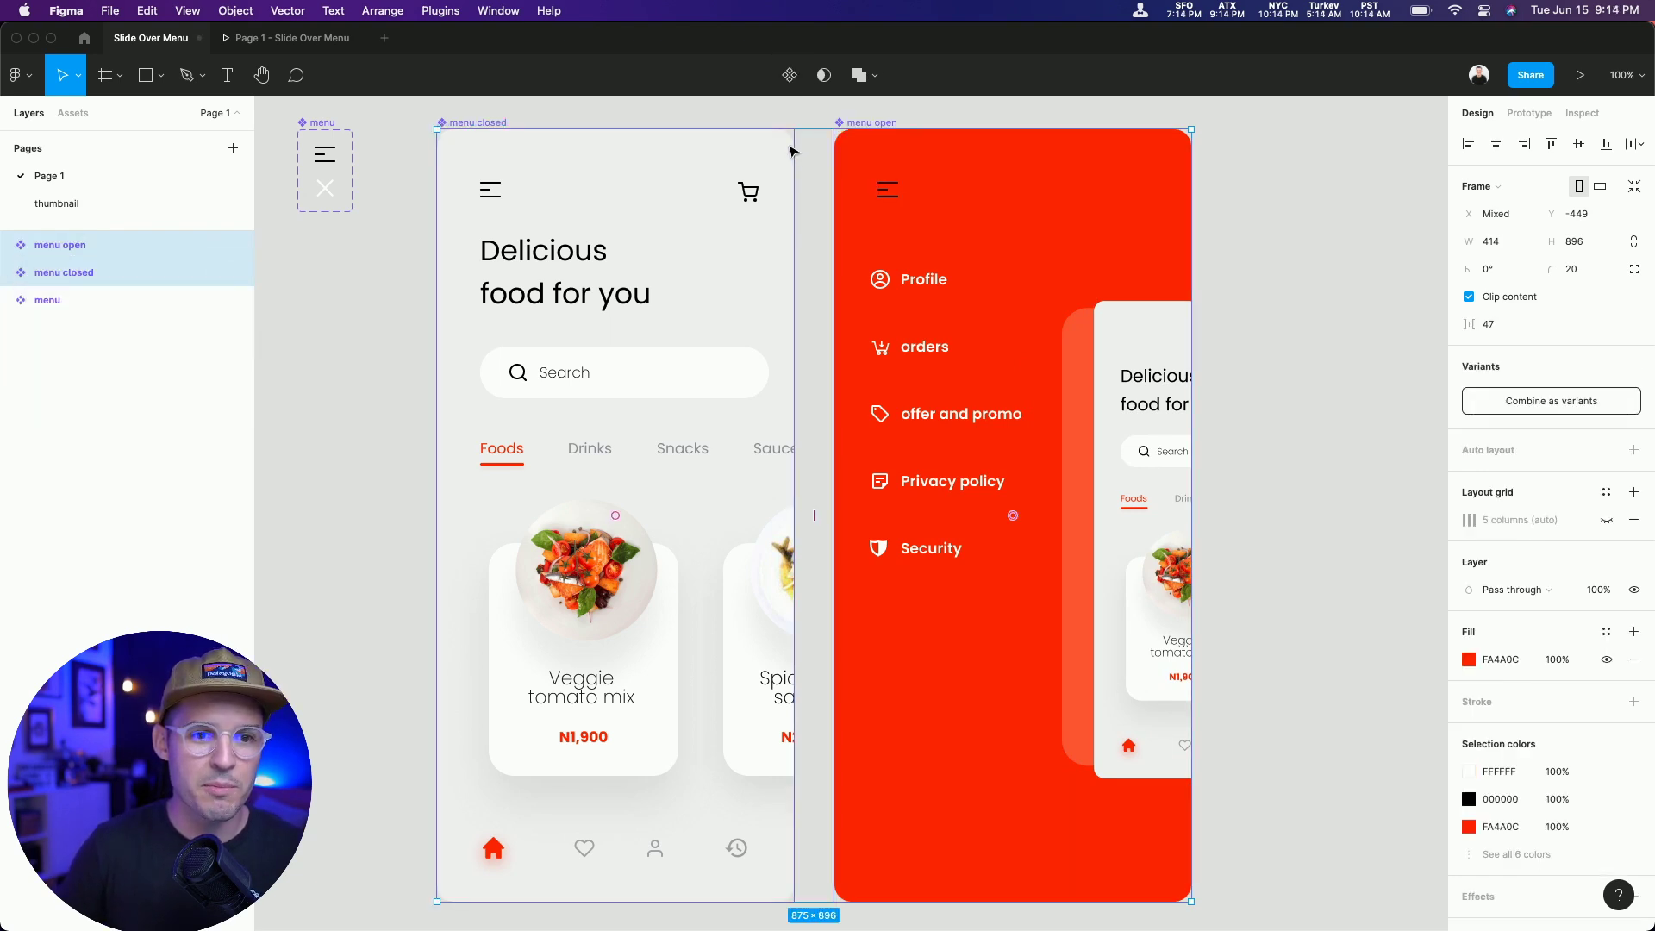
pyautogui.click(1545, 401)
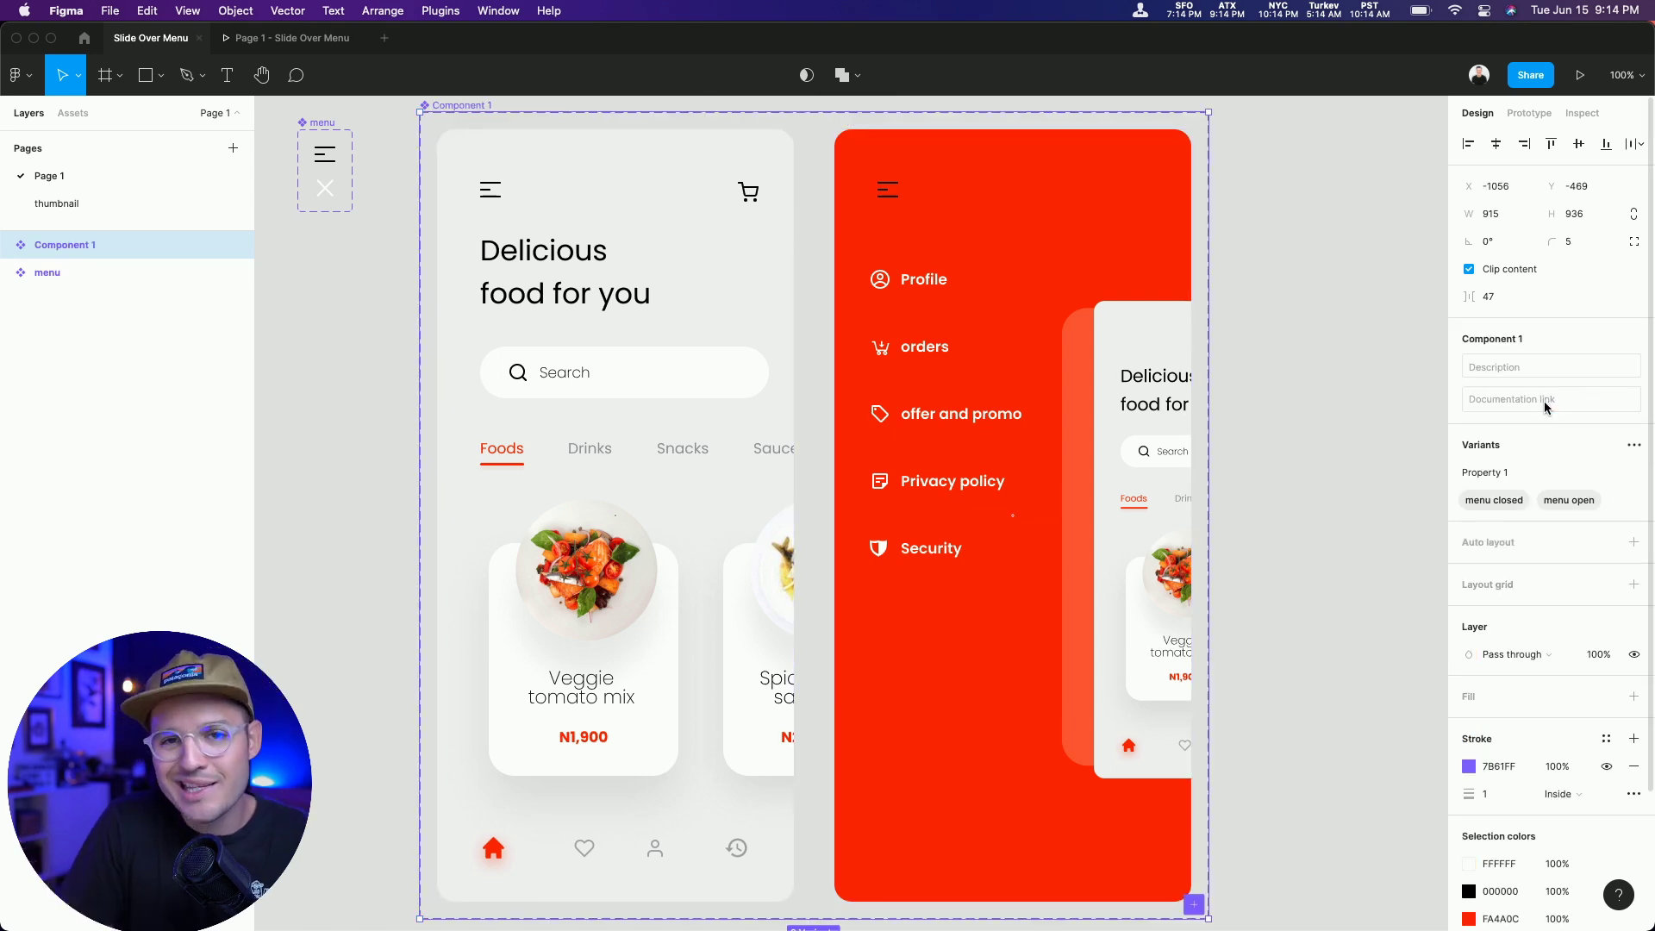
# - Rename the component set to 'slide menu' and check each of its variants
pyautogui.click(650, 295)
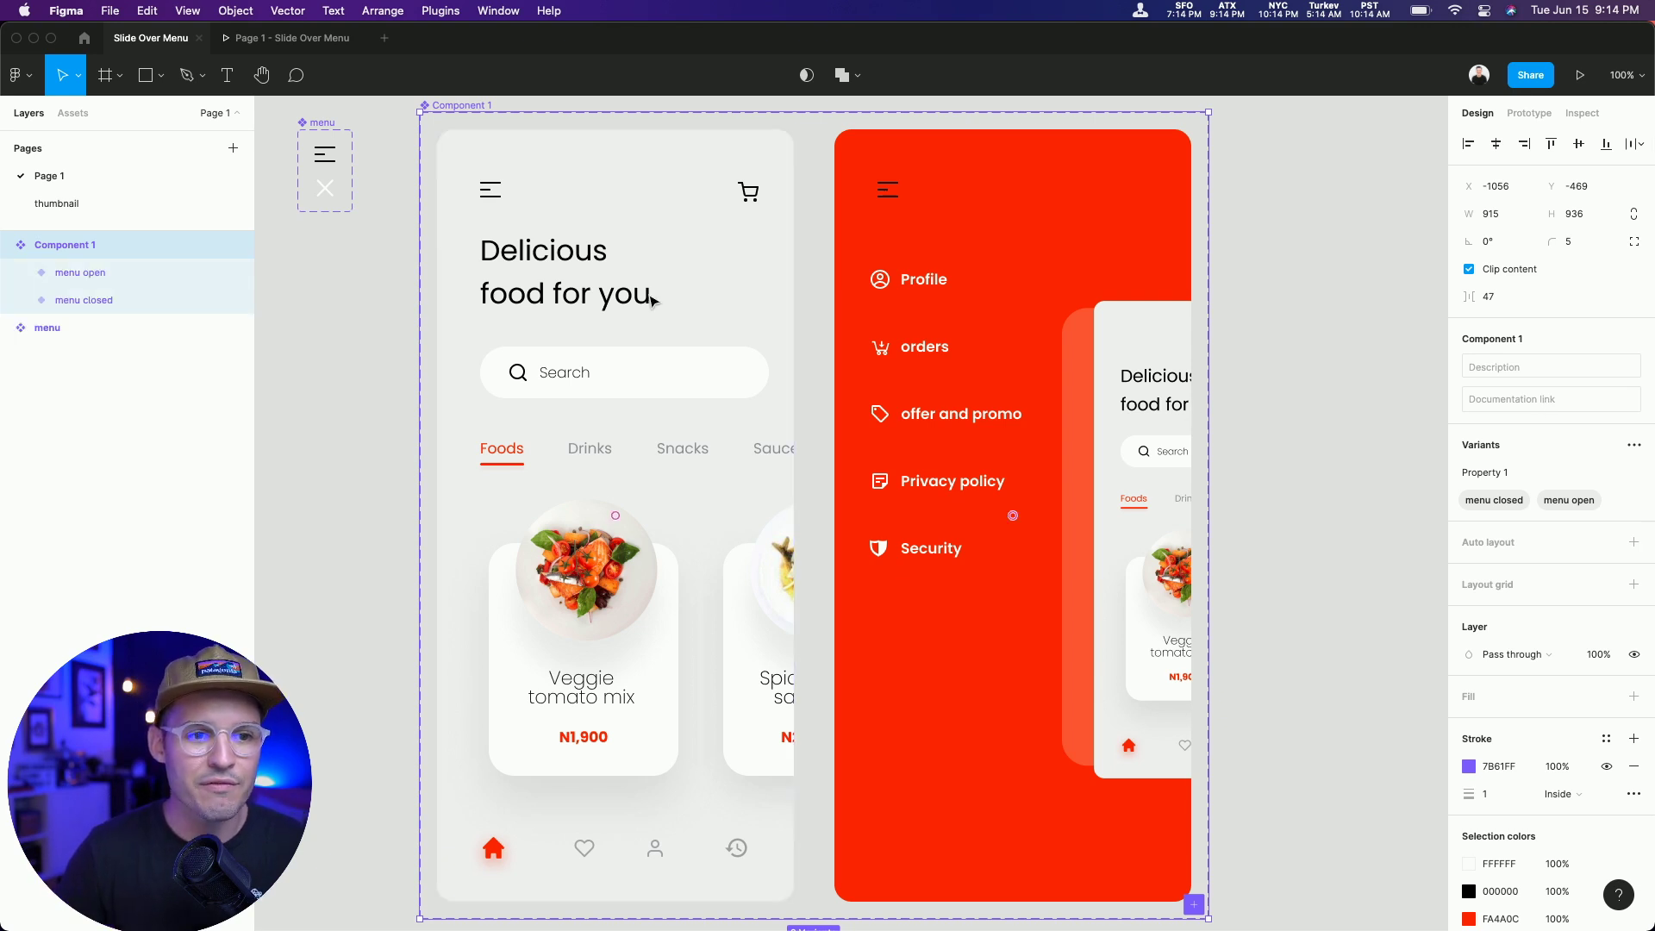
pyautogui.click(961, 279)
pyautogui.click(65, 244)
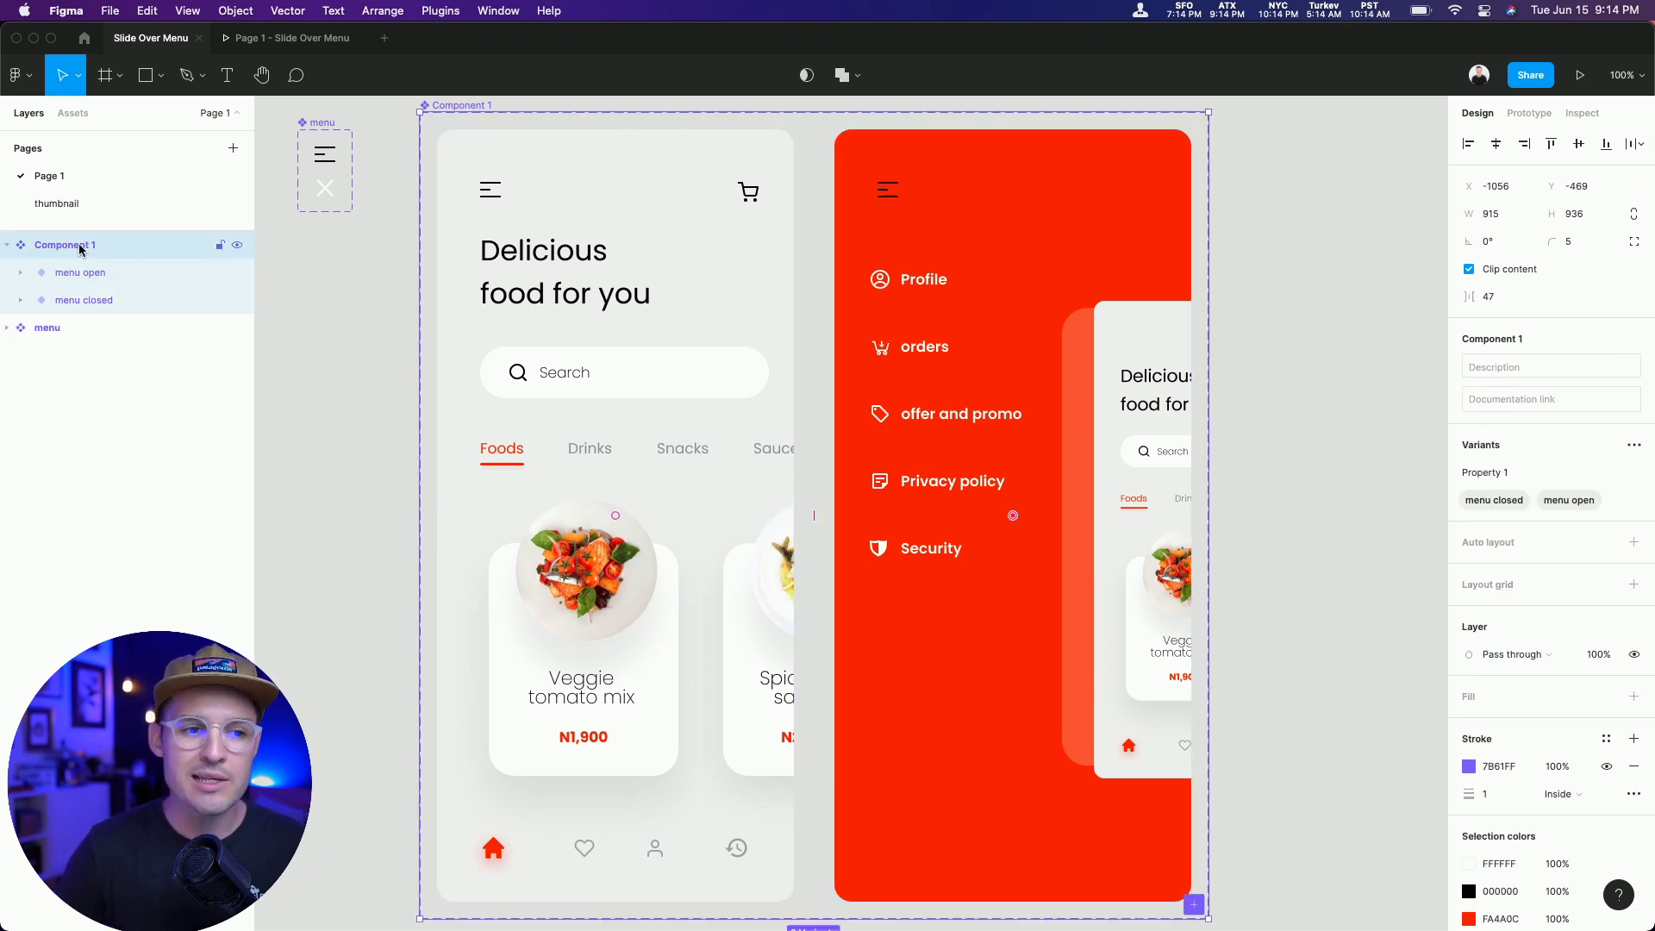
pyautogui.doubleClick(80, 247)
pyautogui.write('s')
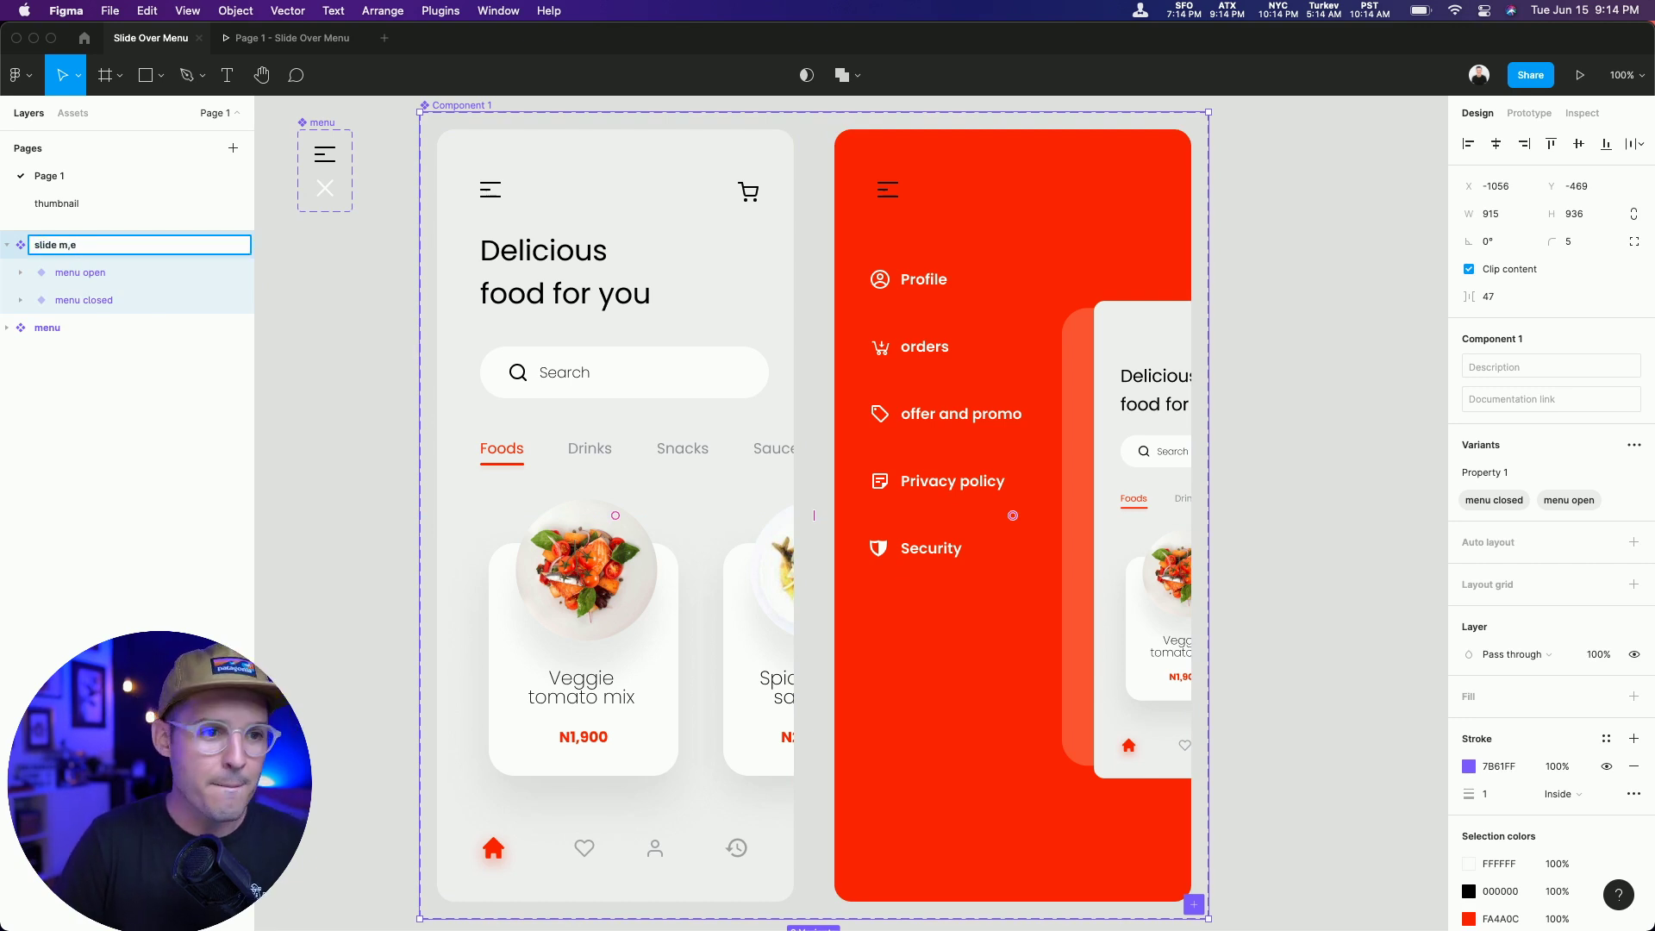
pyautogui.write('lide menu')
pyautogui.press('Return')
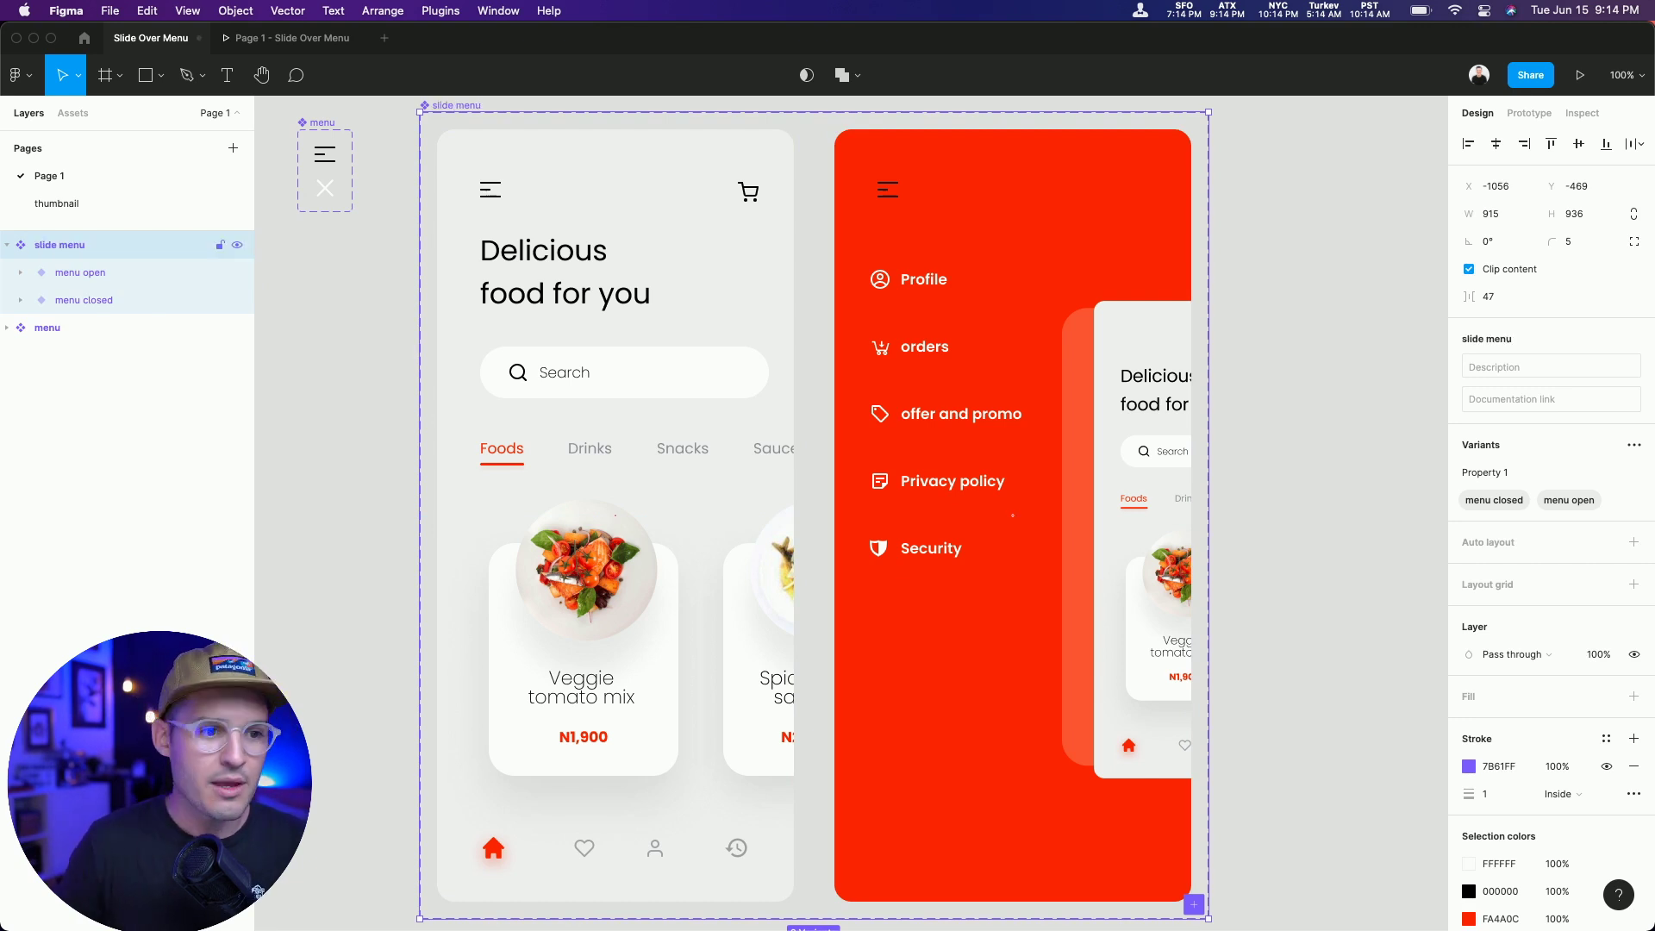
pyautogui.click(615, 252)
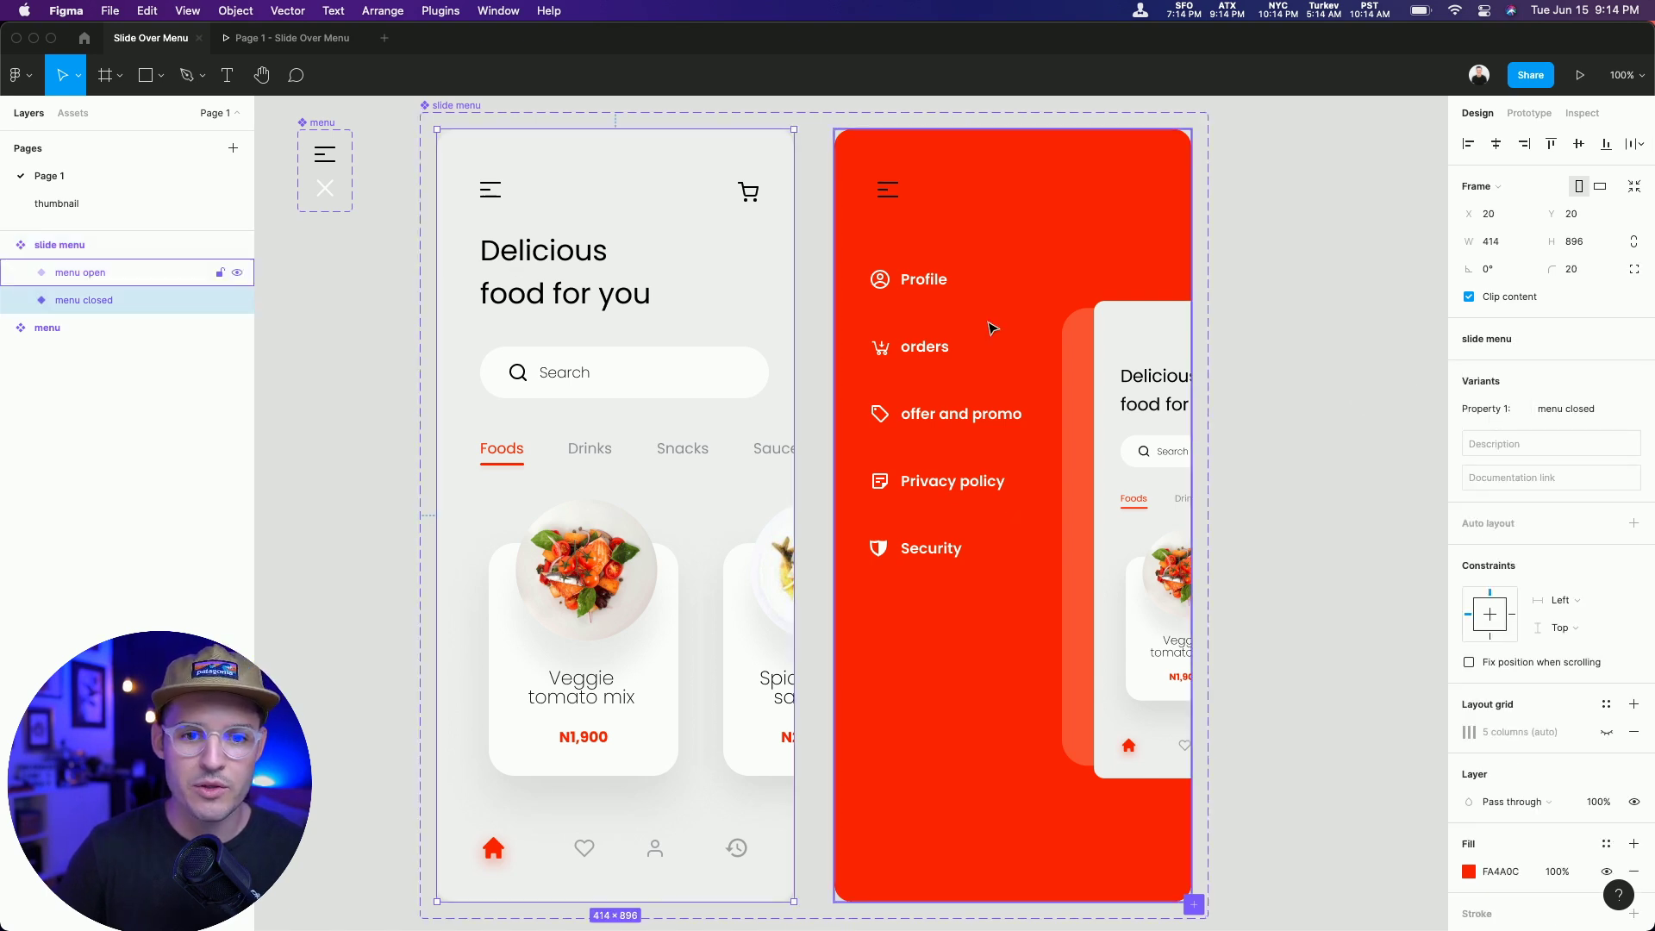
pyautogui.click(86, 272)
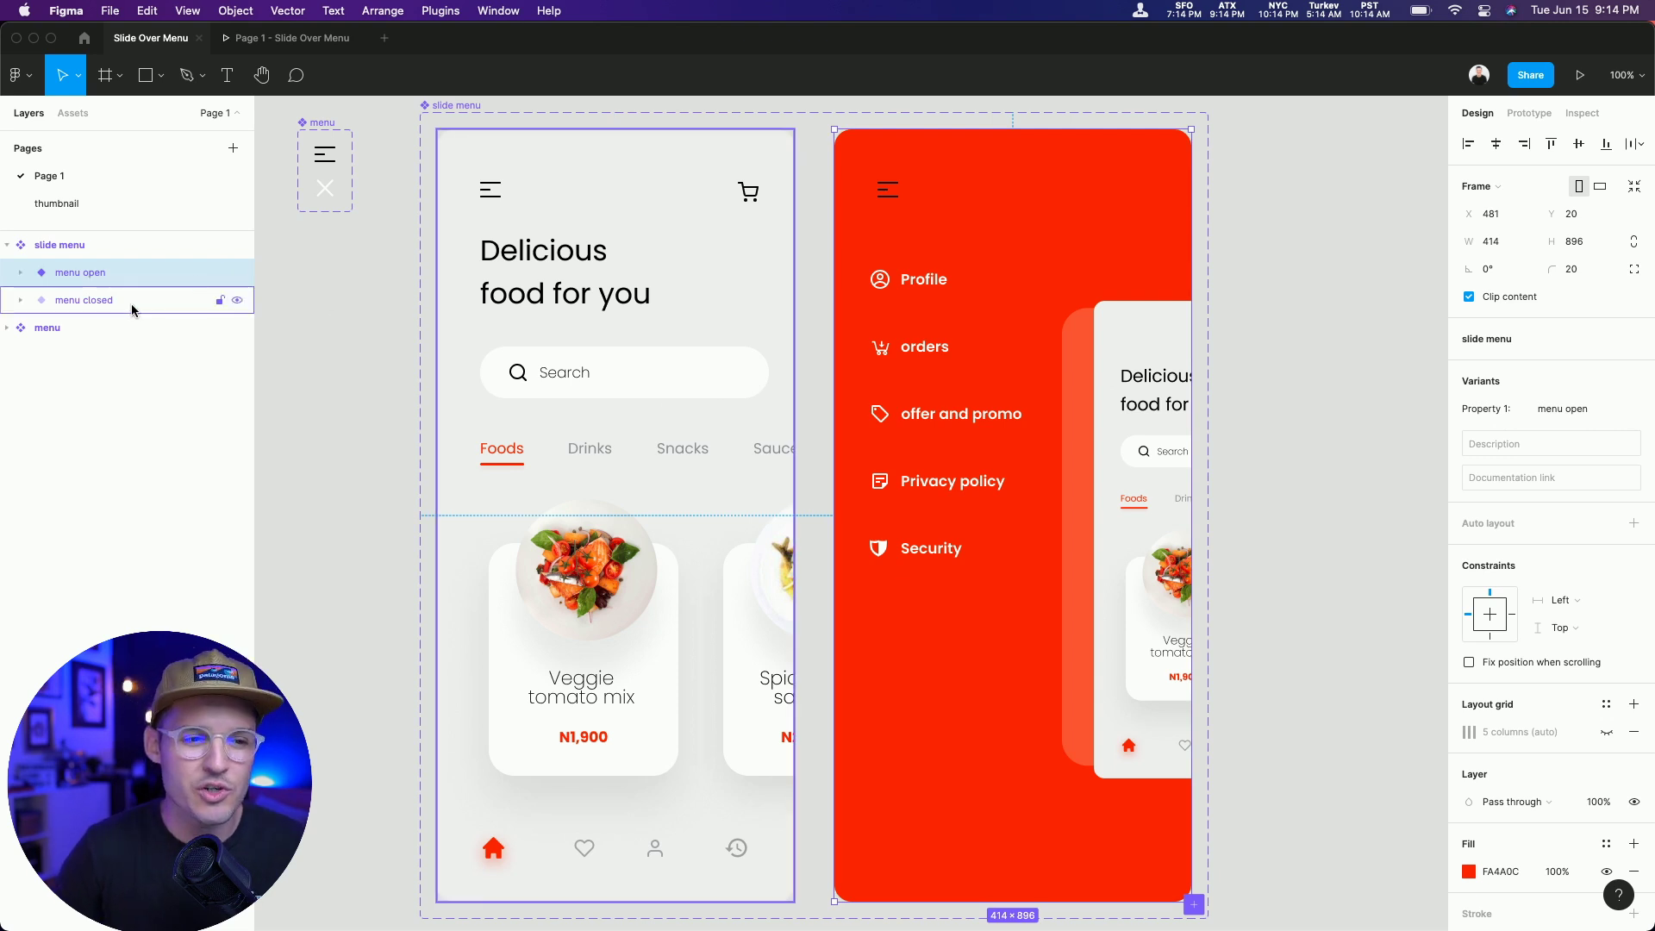
# - Rename the menu closed variant to 'State=menu closed'
pyautogui.click(105, 308)
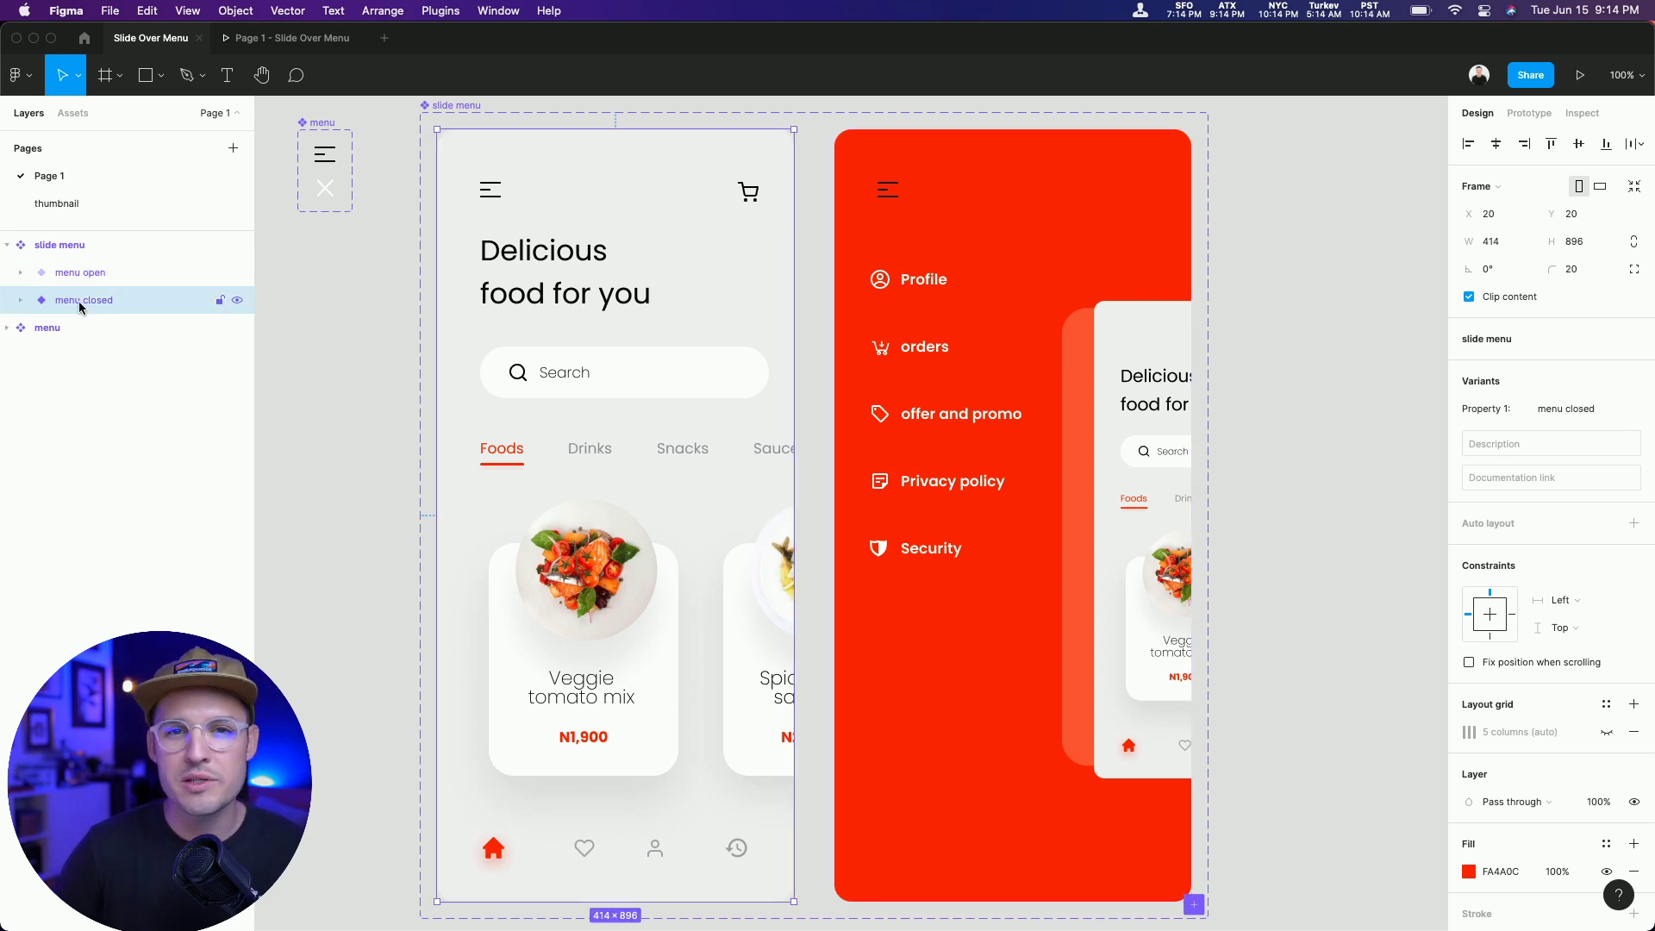
pyautogui.doubleClick(80, 308)
pyautogui.press('Right')
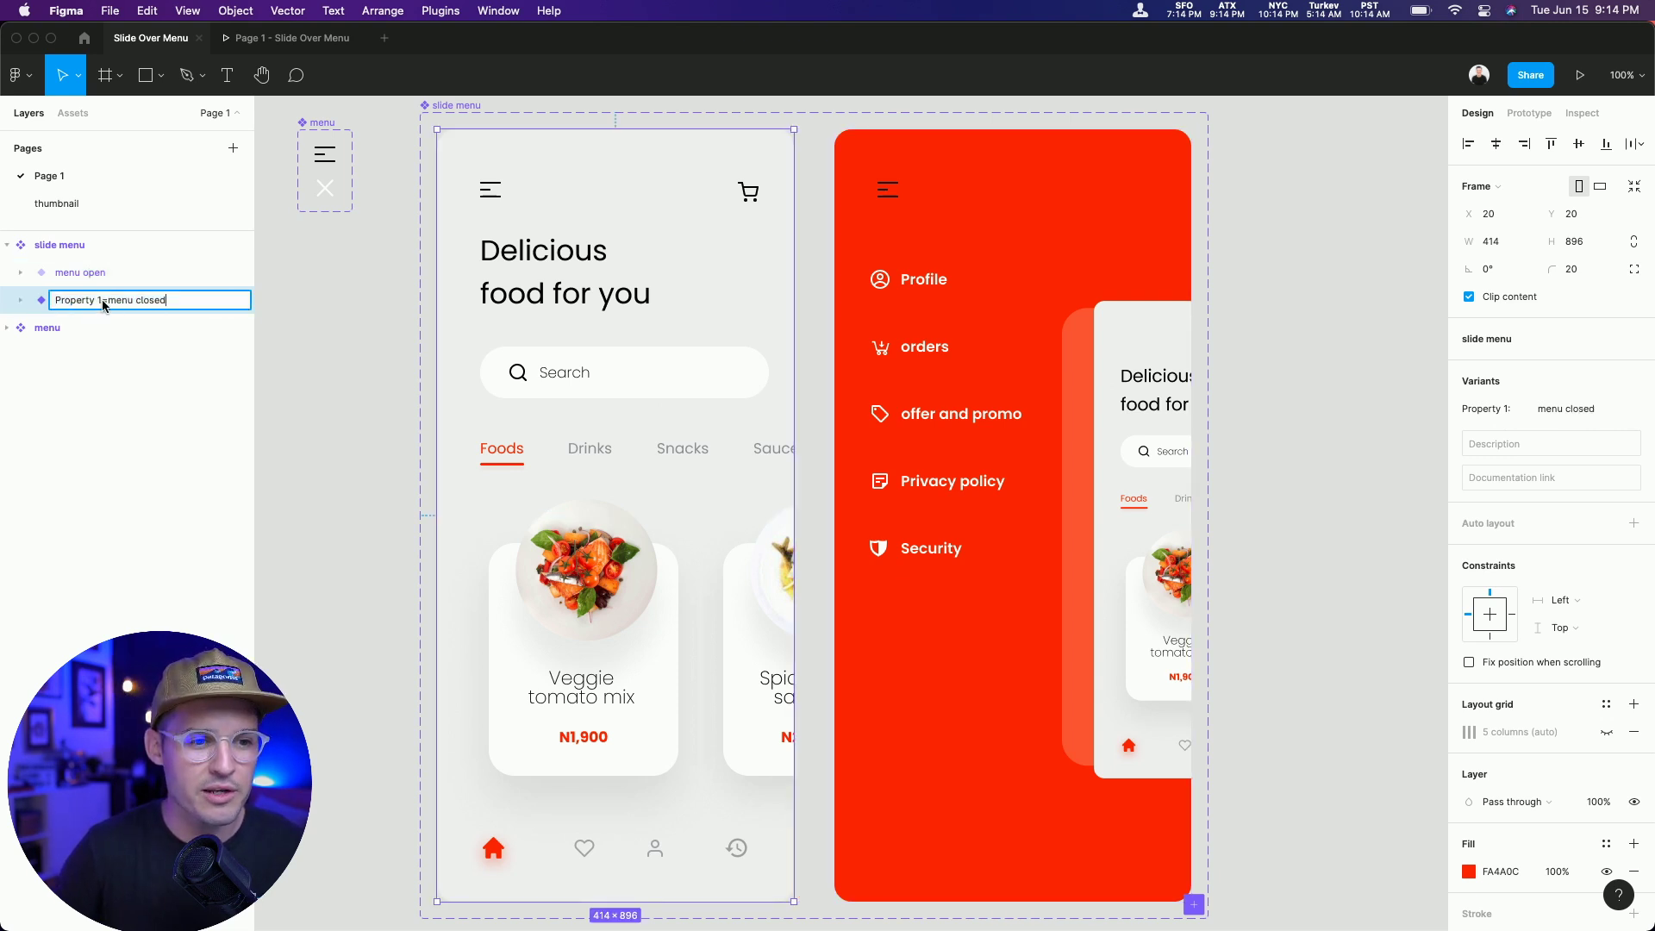
pyautogui.moveTo(104, 305); pyautogui.dragTo(42, 307)
pyautogui.write('State')
pyautogui.click(65, 273)
# - Rename the menu open variant to 'State=menu open'
pyautogui.doubleClick(76, 274)
pyautogui.moveTo(98, 274); pyautogui.dragTo(53, 276)
pyautogui.press('BackSpace')
pyautogui.press('Delete')
pyautogui.write('State')
pyautogui.press('Return')
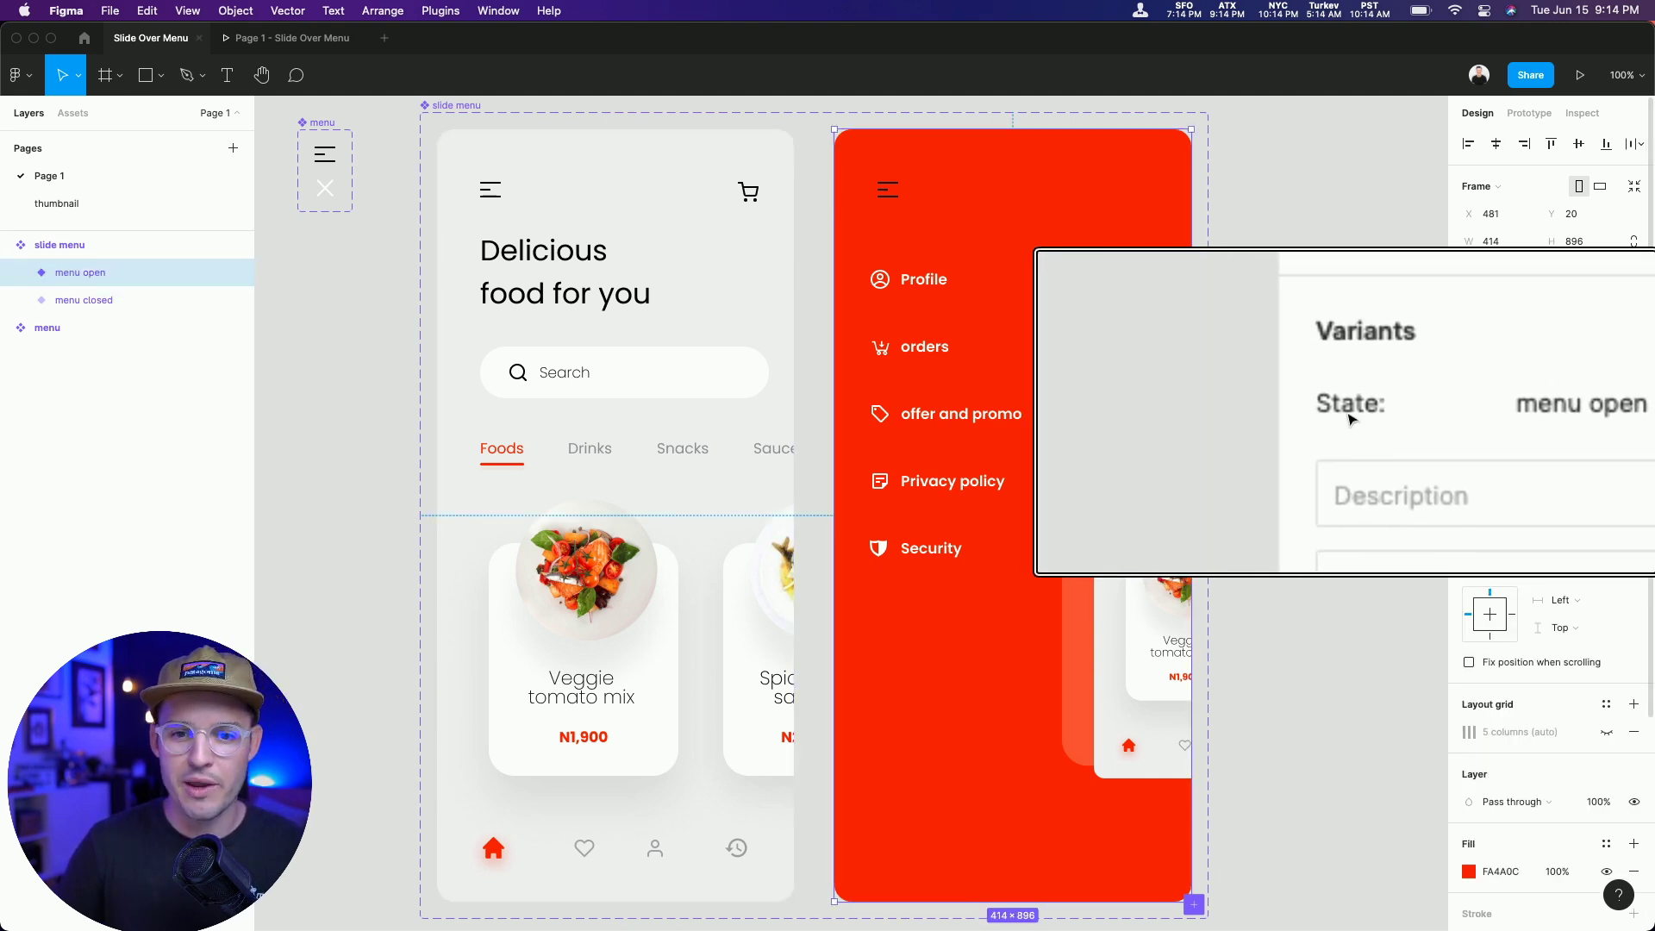
# - Confirm the State dropdown lists menu closed and menu open, keeping menu open selected
pyautogui.click(1588, 401)
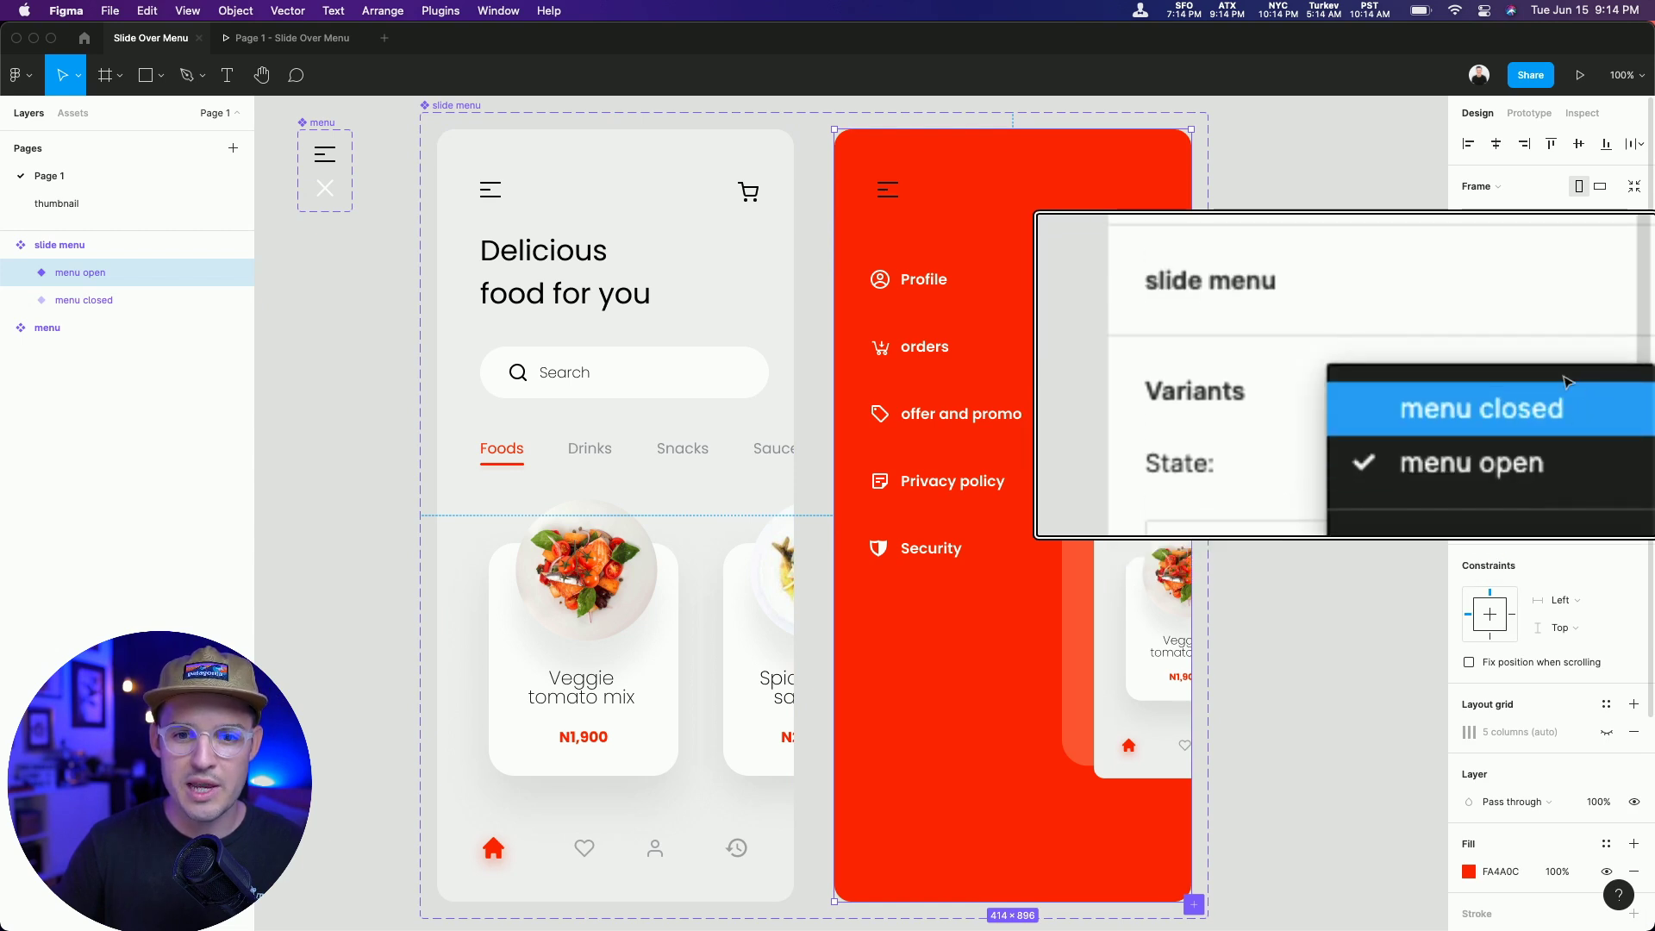
pyautogui.click(1621, 407)
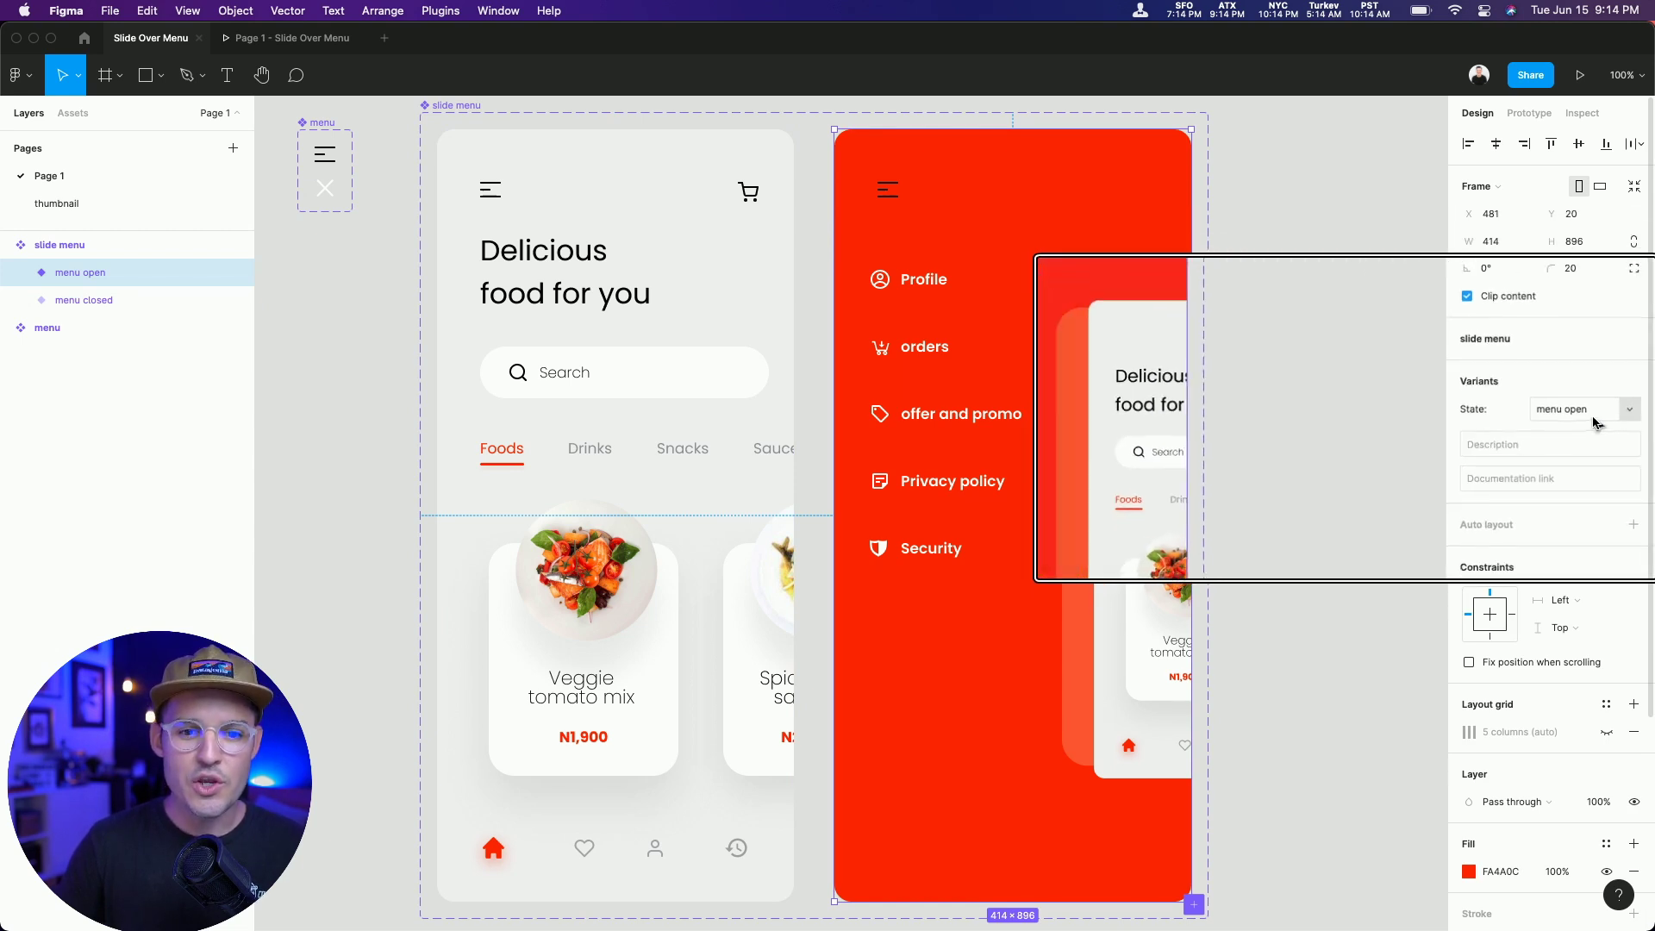
pyautogui.click(1250, 405)
pyautogui.hscroll(2, 1241, 403)
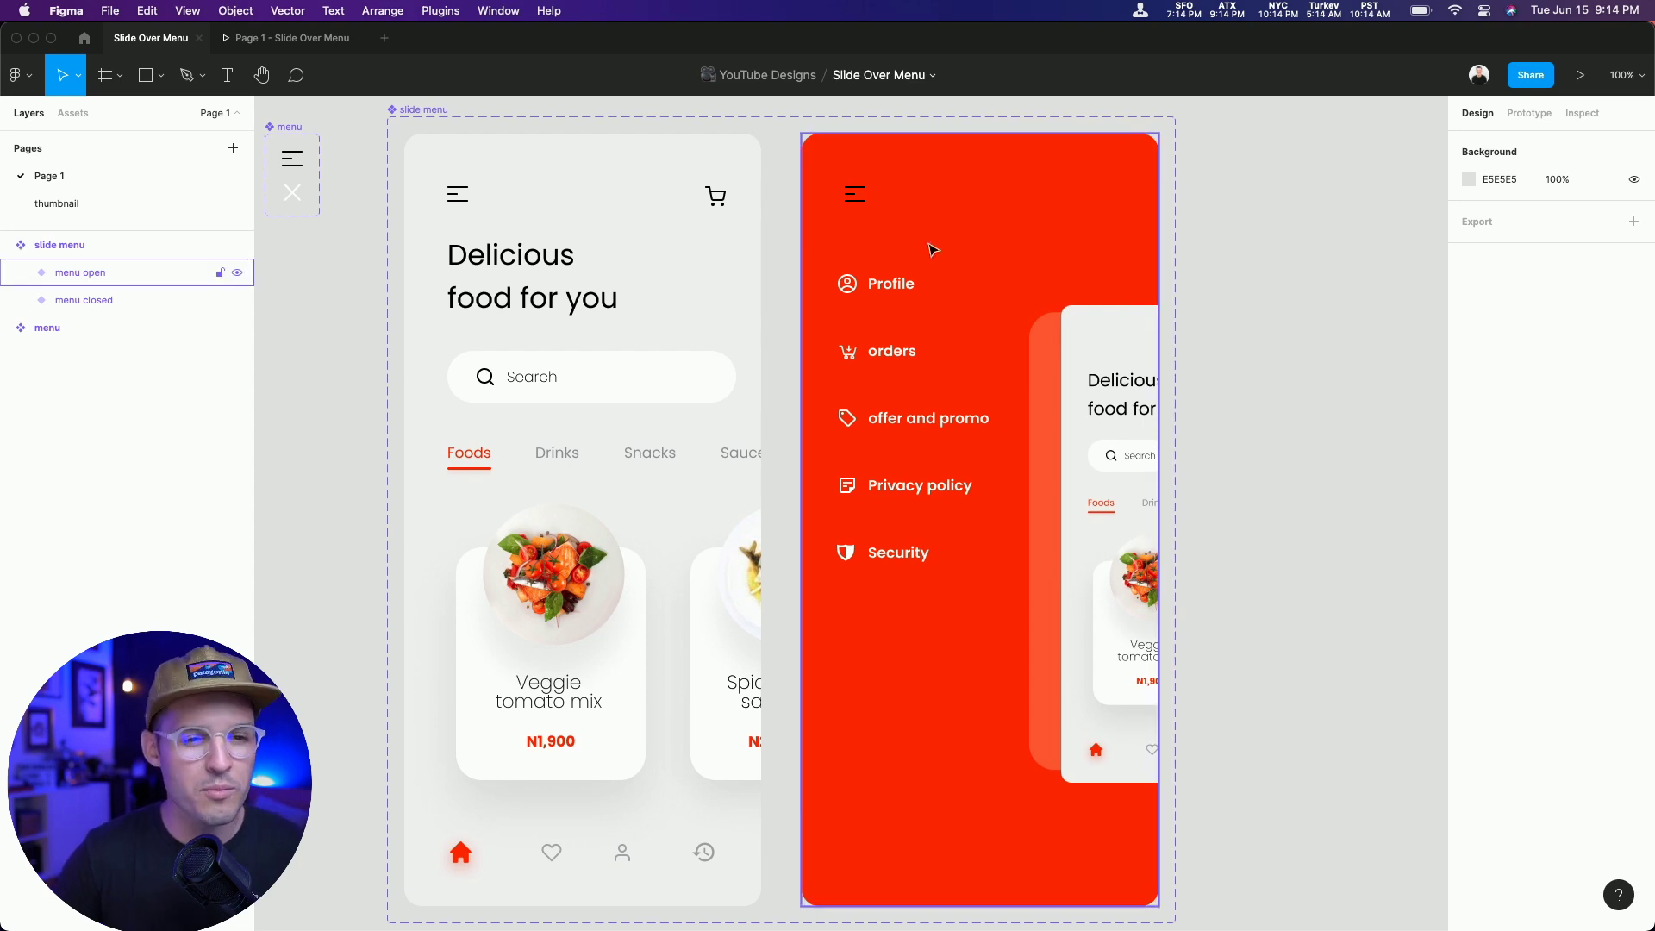
# - Switch the menu open variant's icon instance to Variant2, the close X
pyautogui.doubleClick(855, 203)
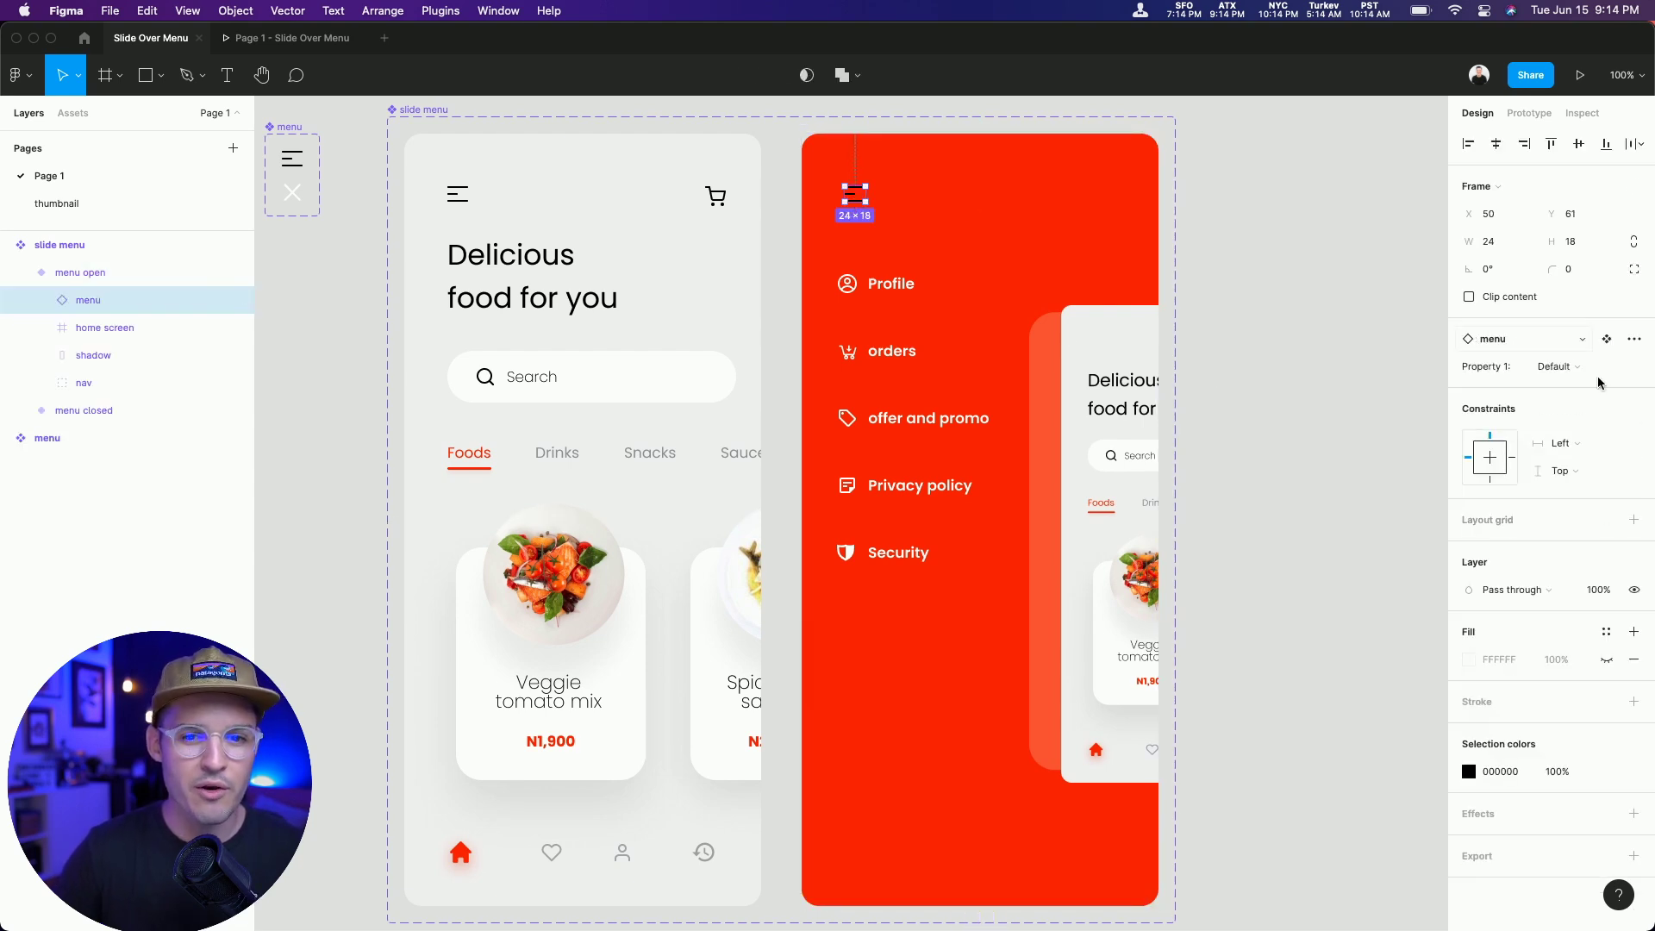
pyautogui.click(1556, 367)
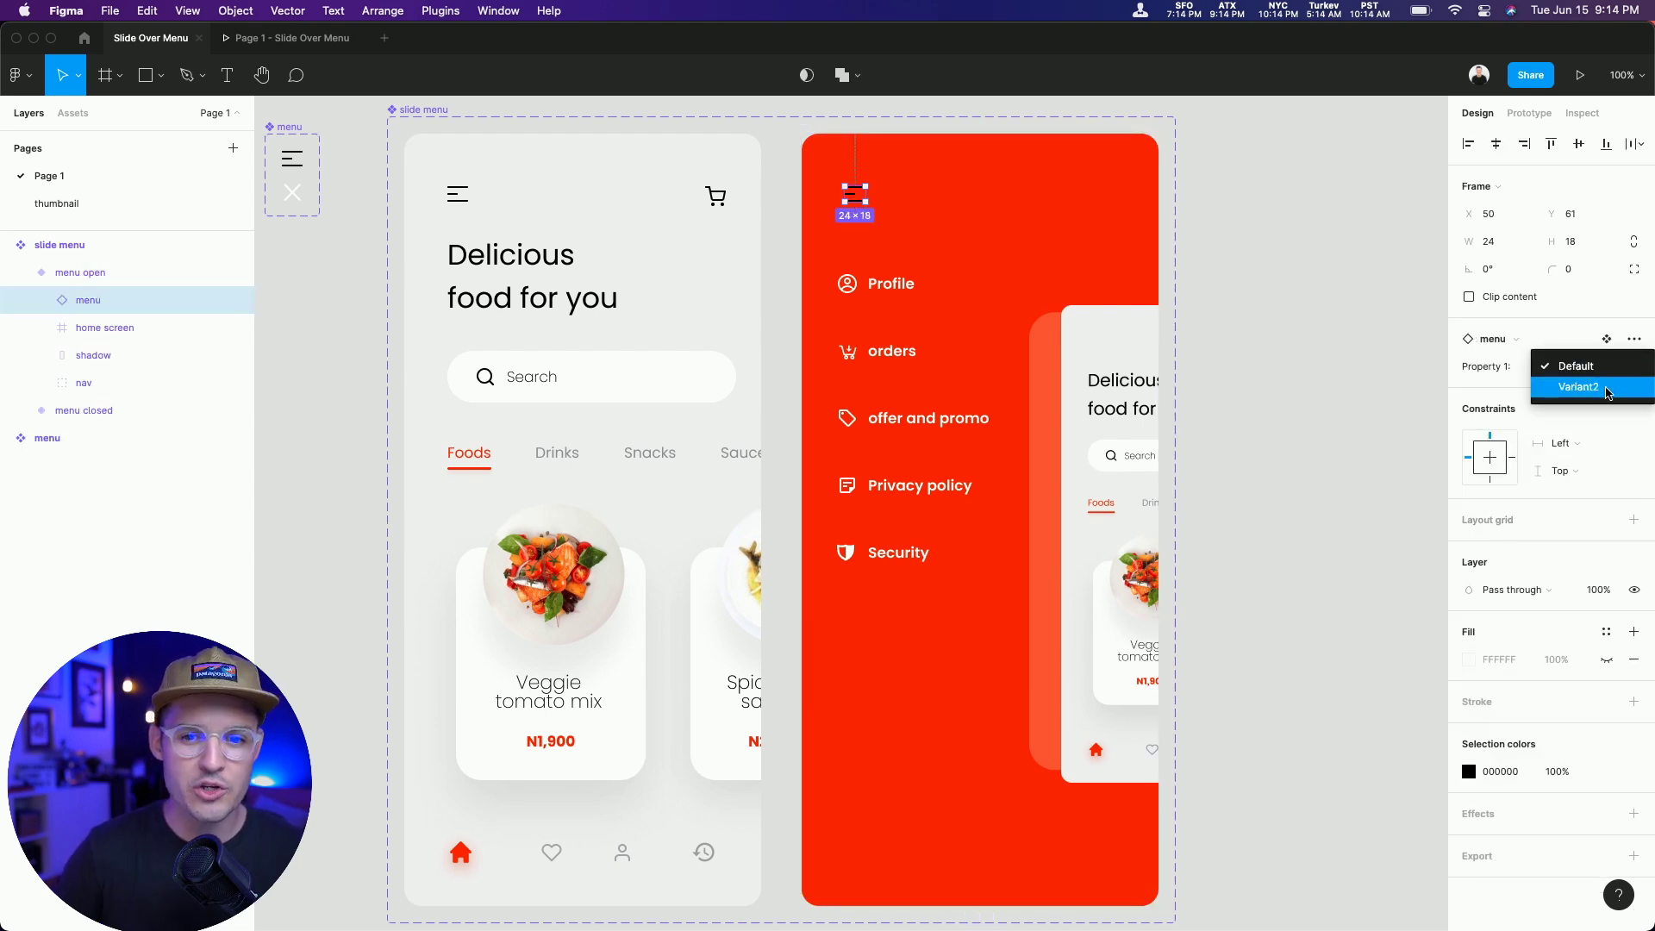
pyautogui.click(1568, 385)
pyautogui.click(1255, 270)
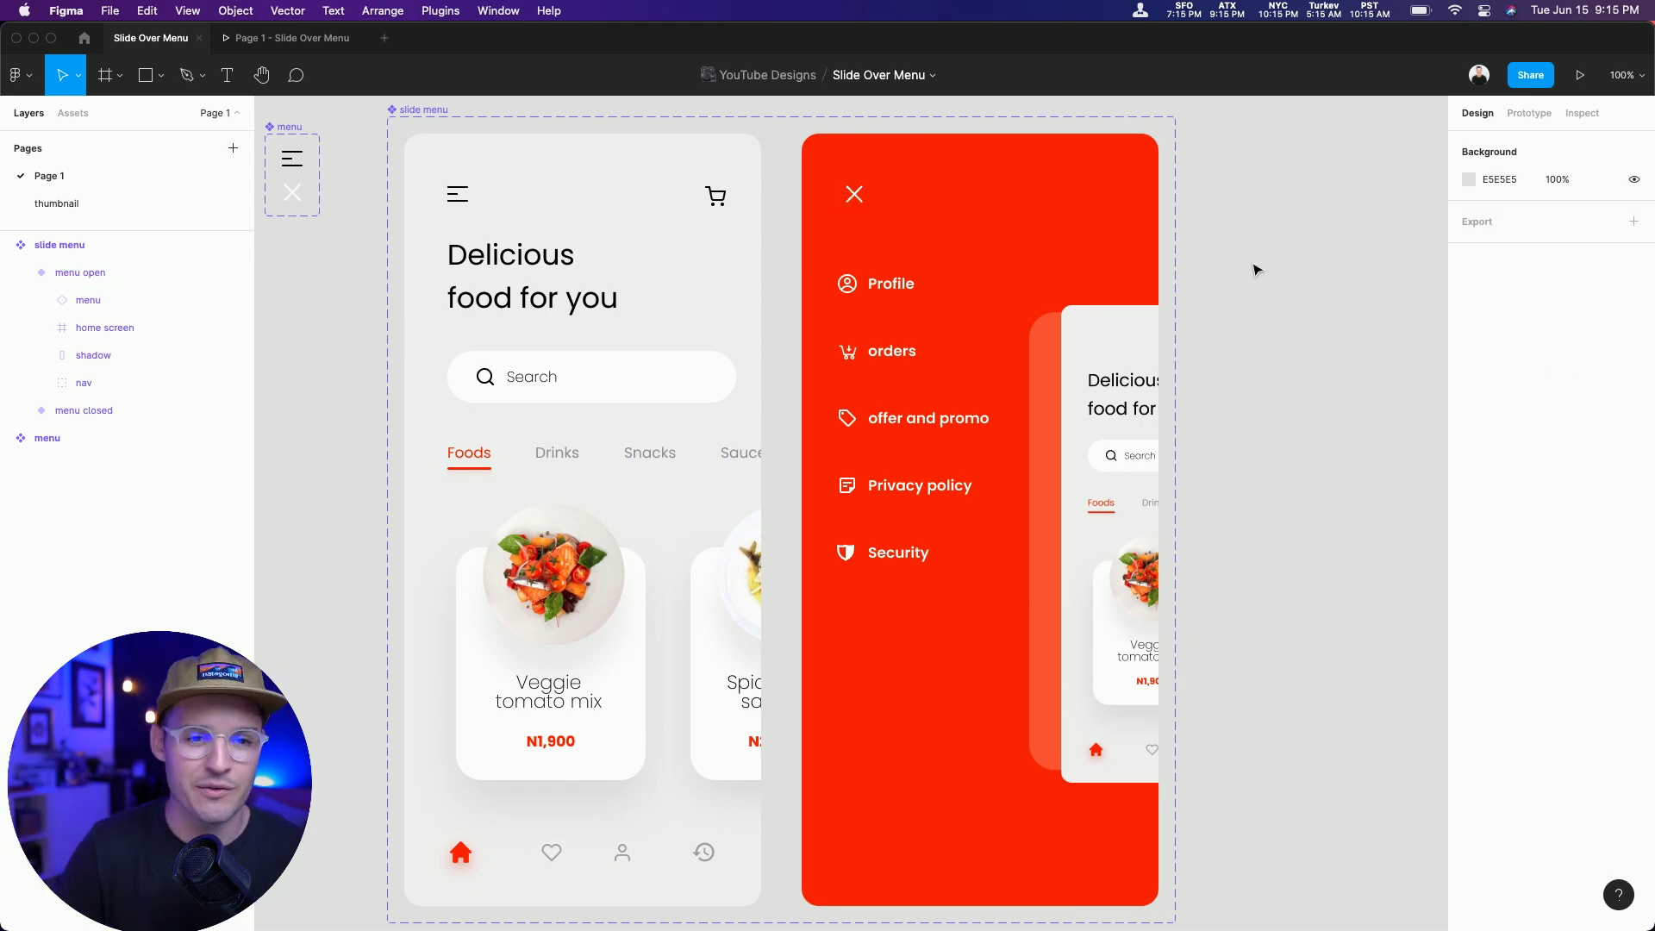
pyautogui.hscroll(-2, 1258, 267)
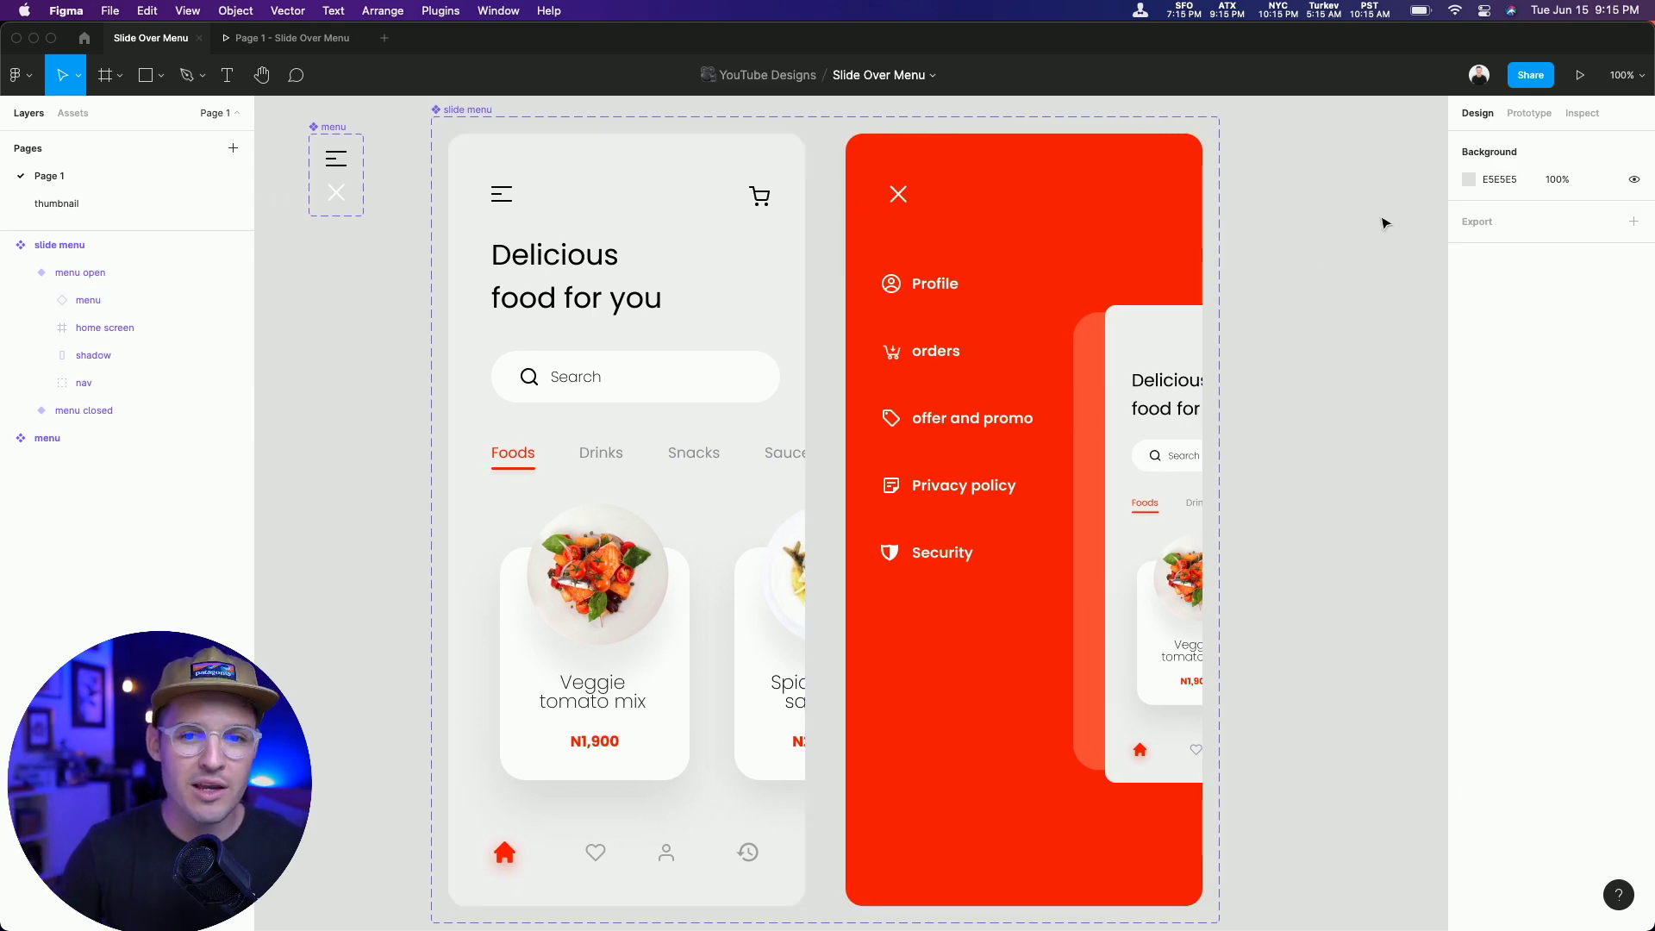
# - Link the hamburger to menu open with Change to, Smart animate, Ease in and out, 500ms
pyautogui.click(1528, 113)
pyautogui.click(501, 195)
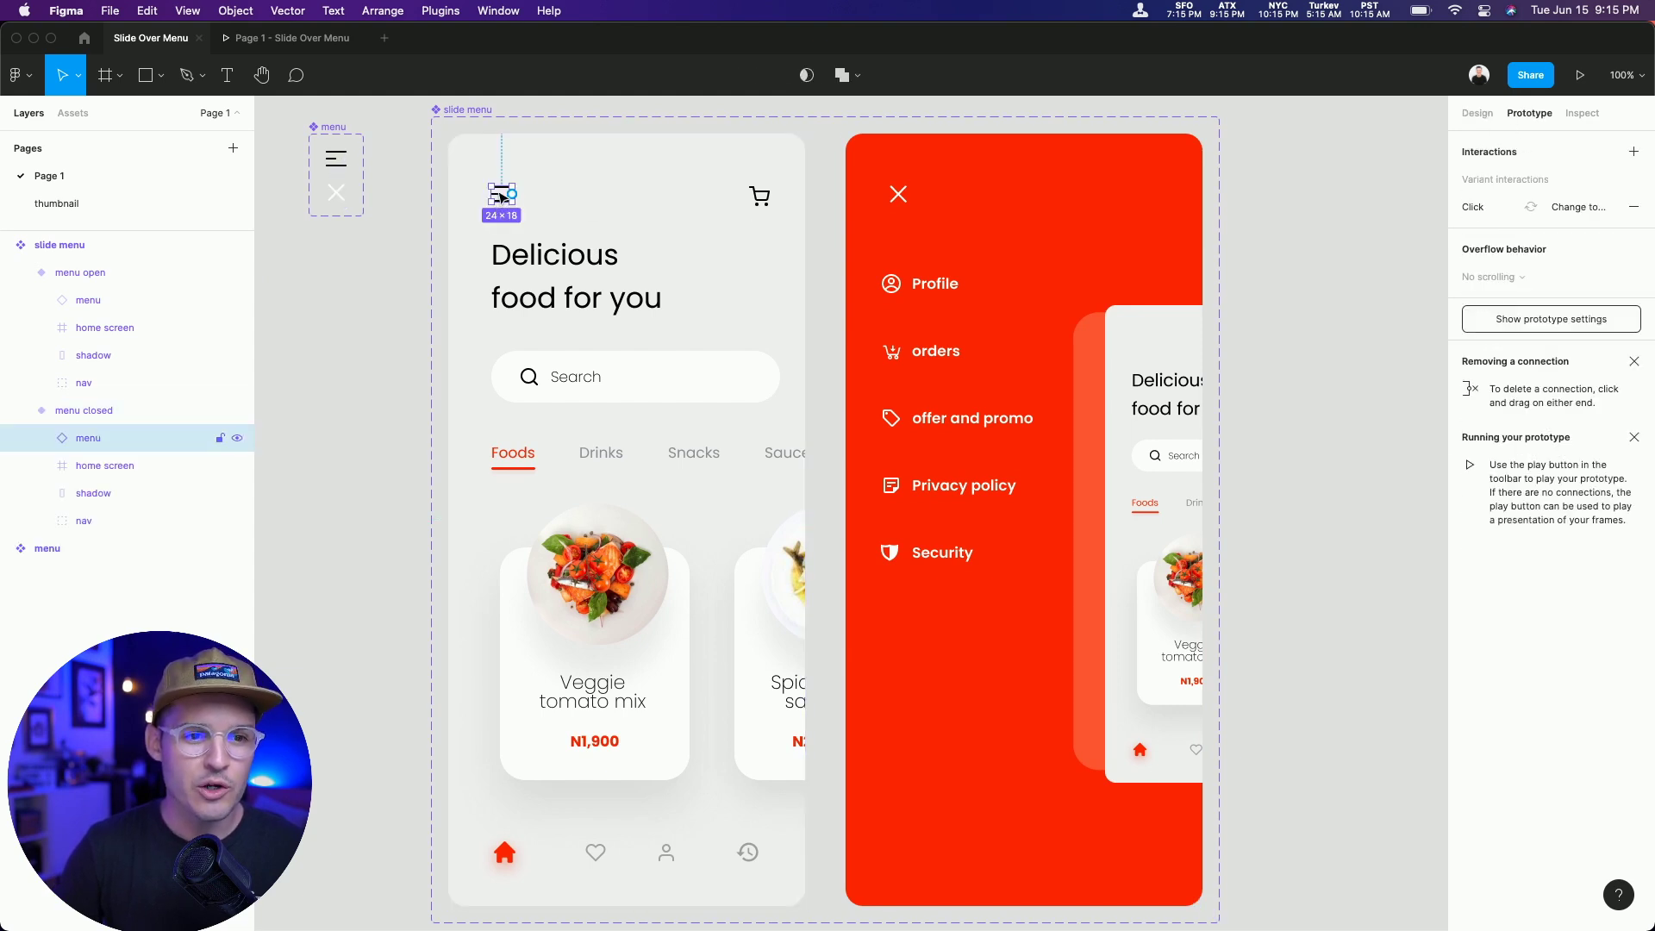
pyautogui.moveTo(512, 196); pyautogui.dragTo(896, 545)
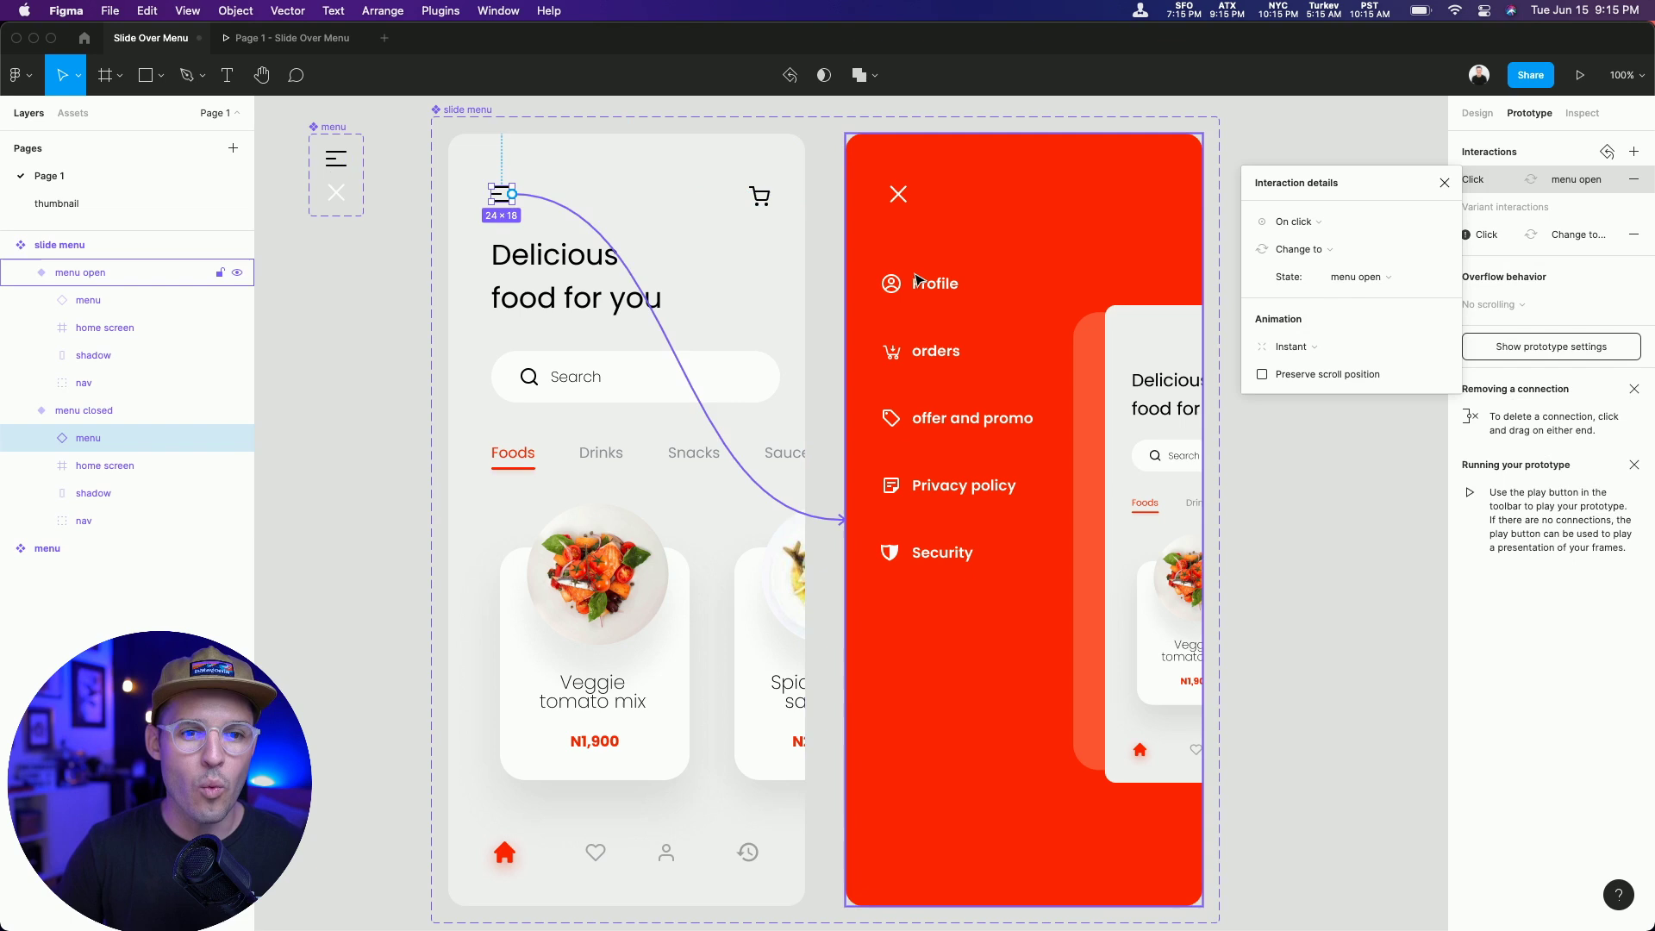
pyautogui.click(1311, 250)
pyautogui.click(1314, 251)
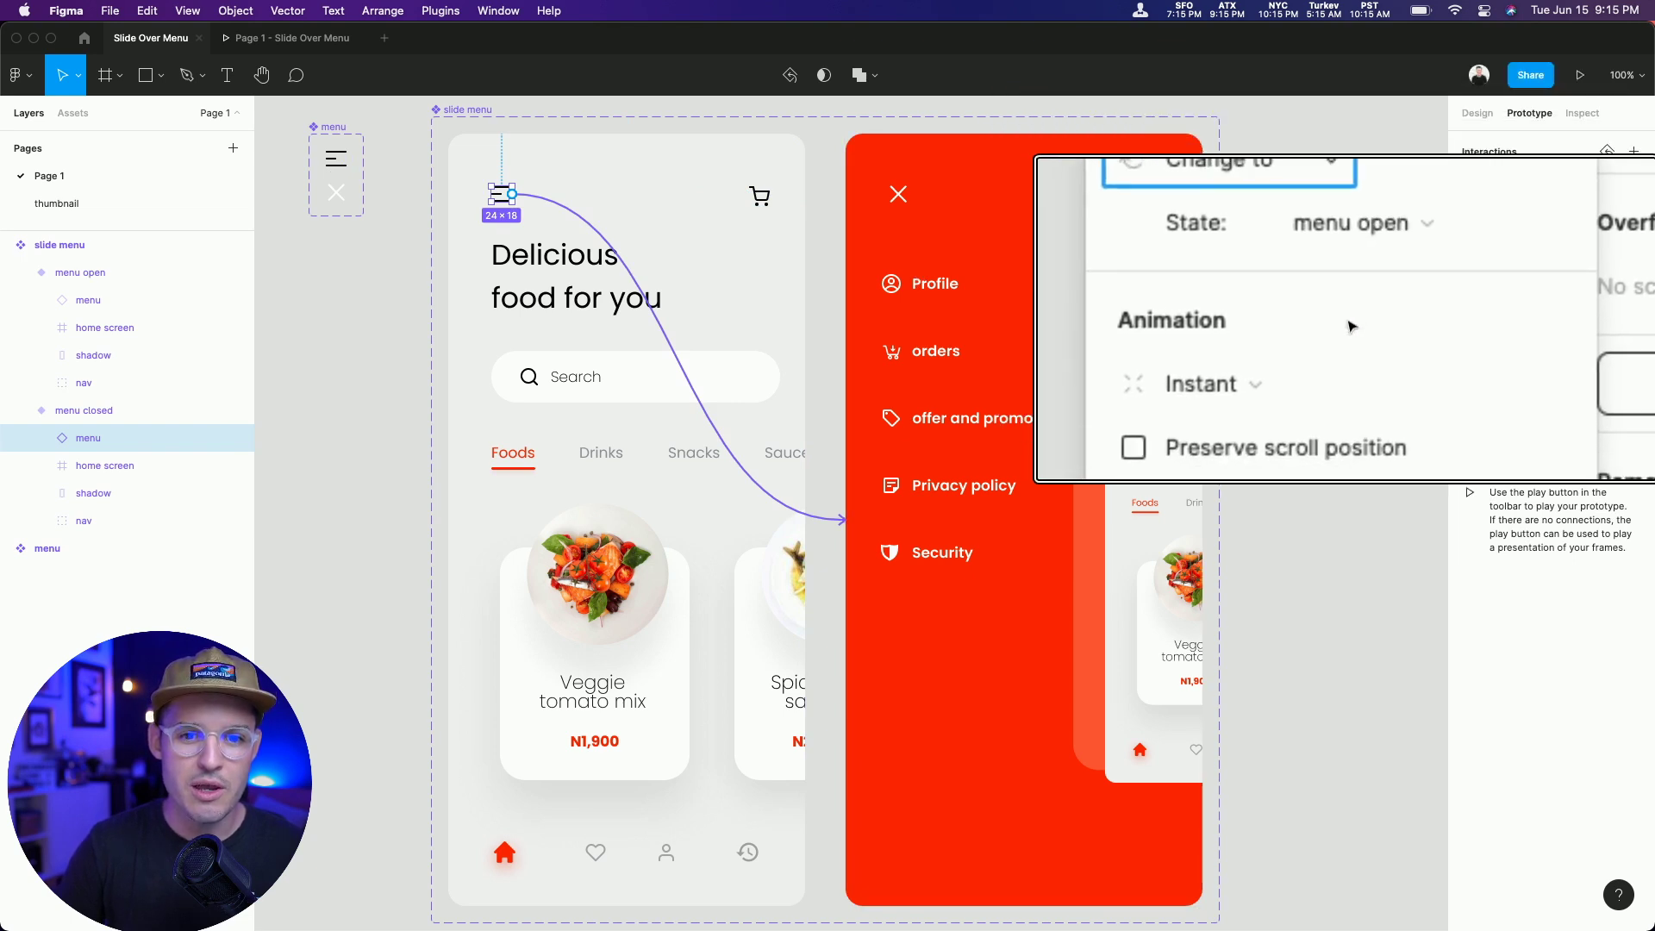
pyautogui.click(1306, 328)
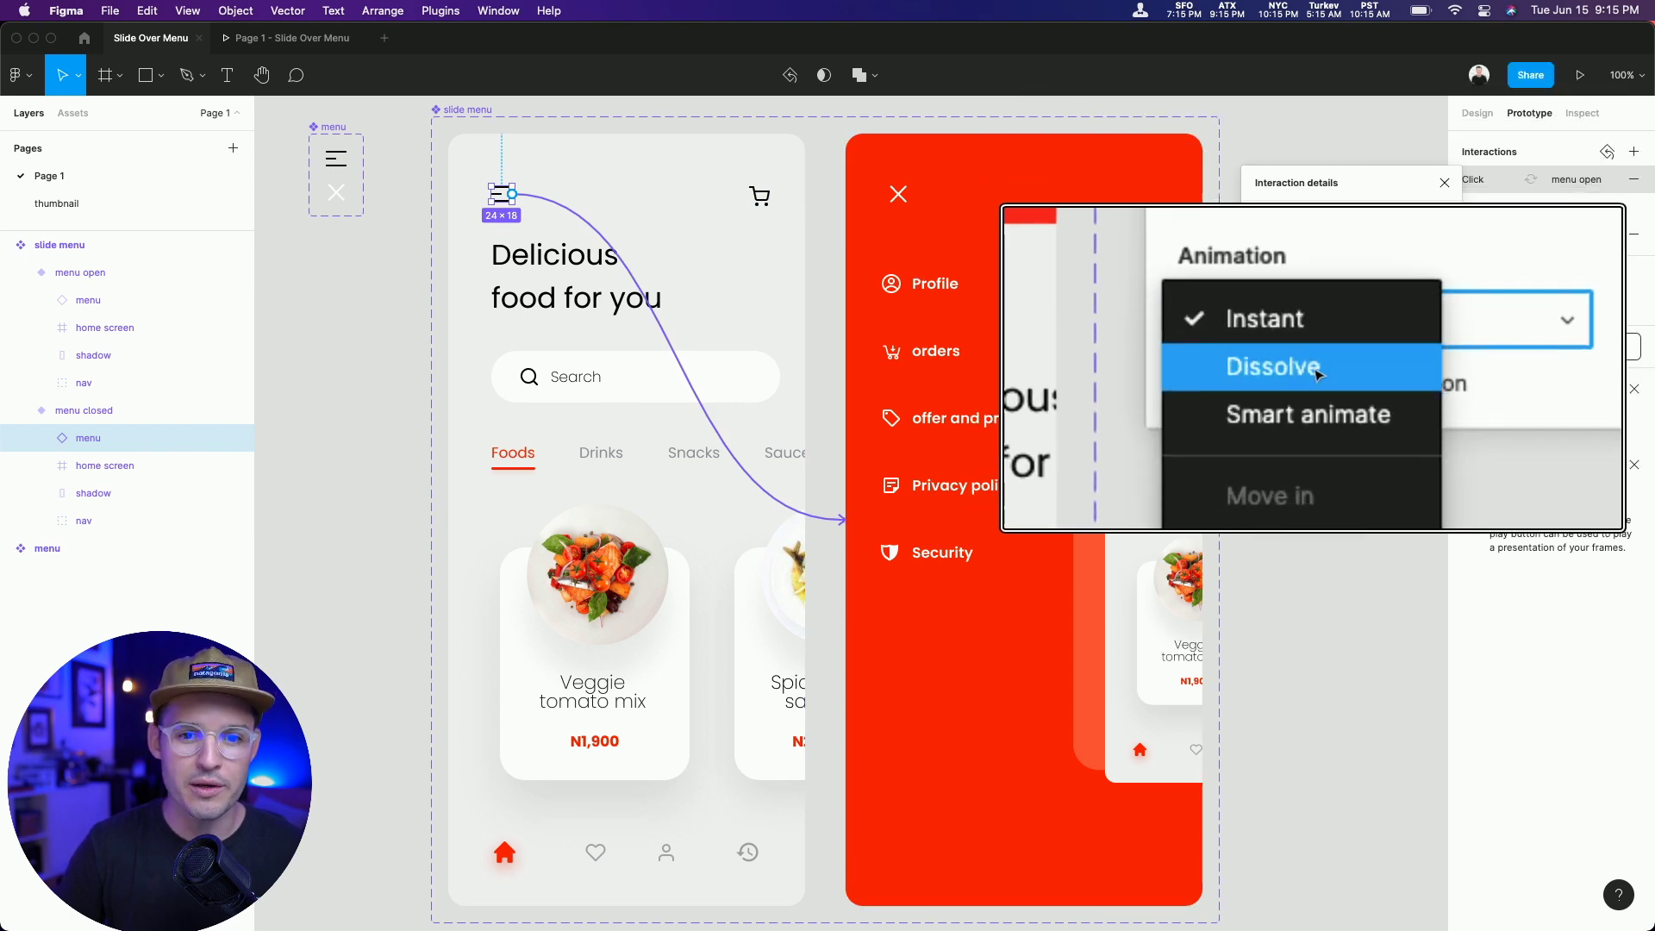
pyautogui.click(1308, 414)
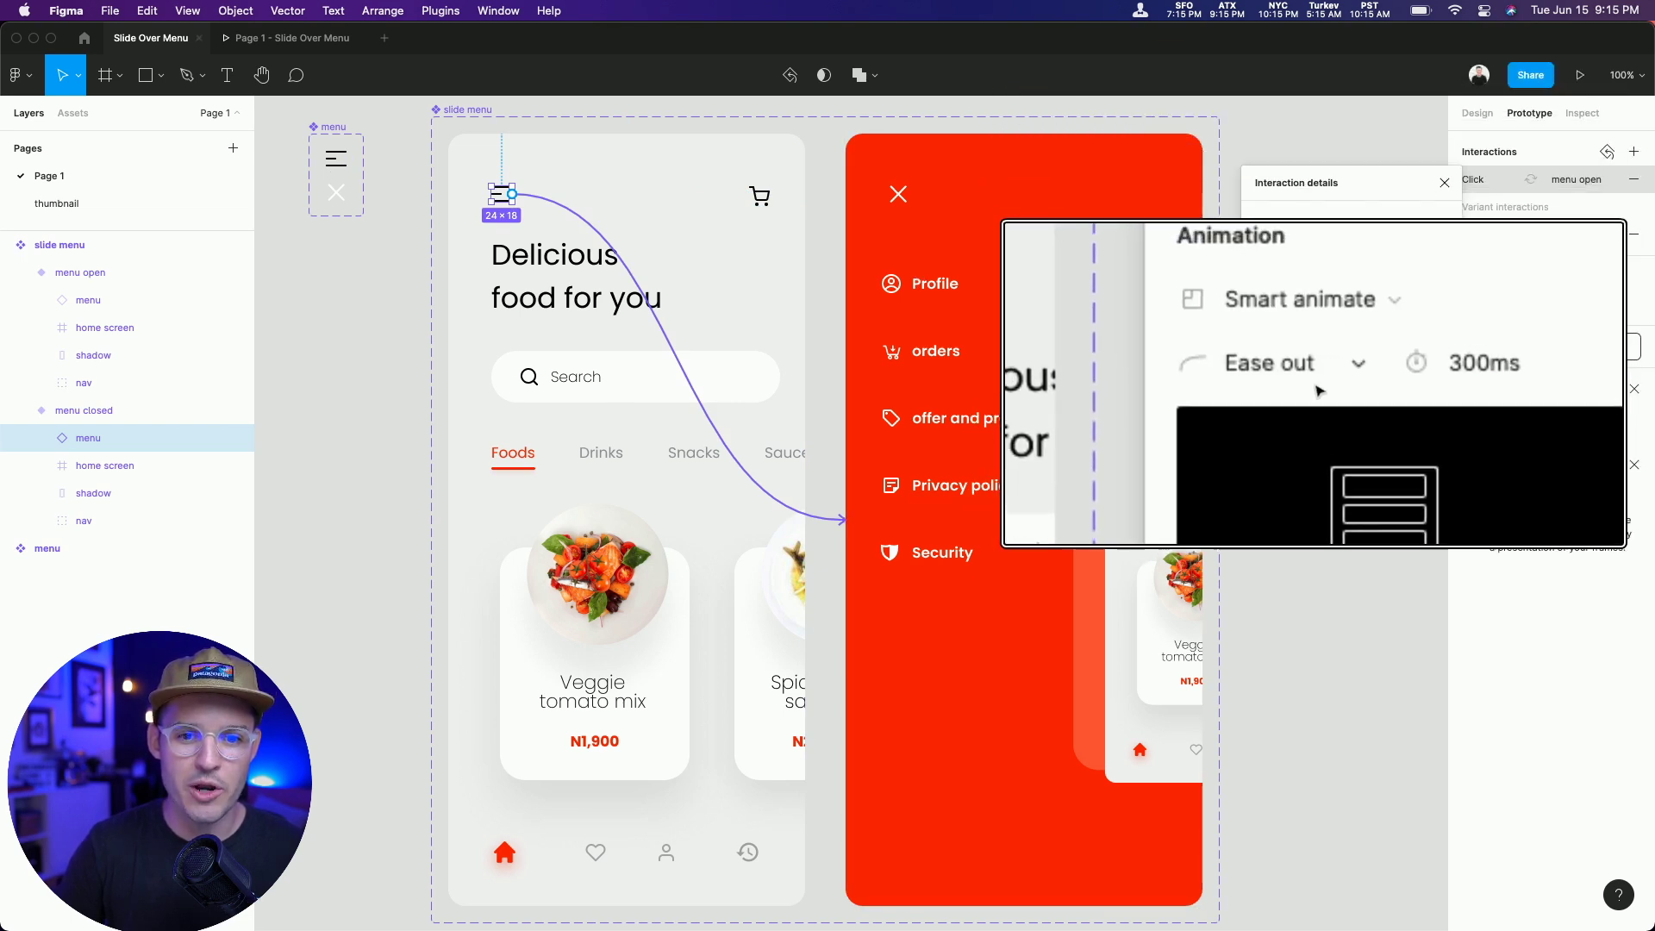
pyautogui.click(1276, 371)
pyautogui.click(1321, 390)
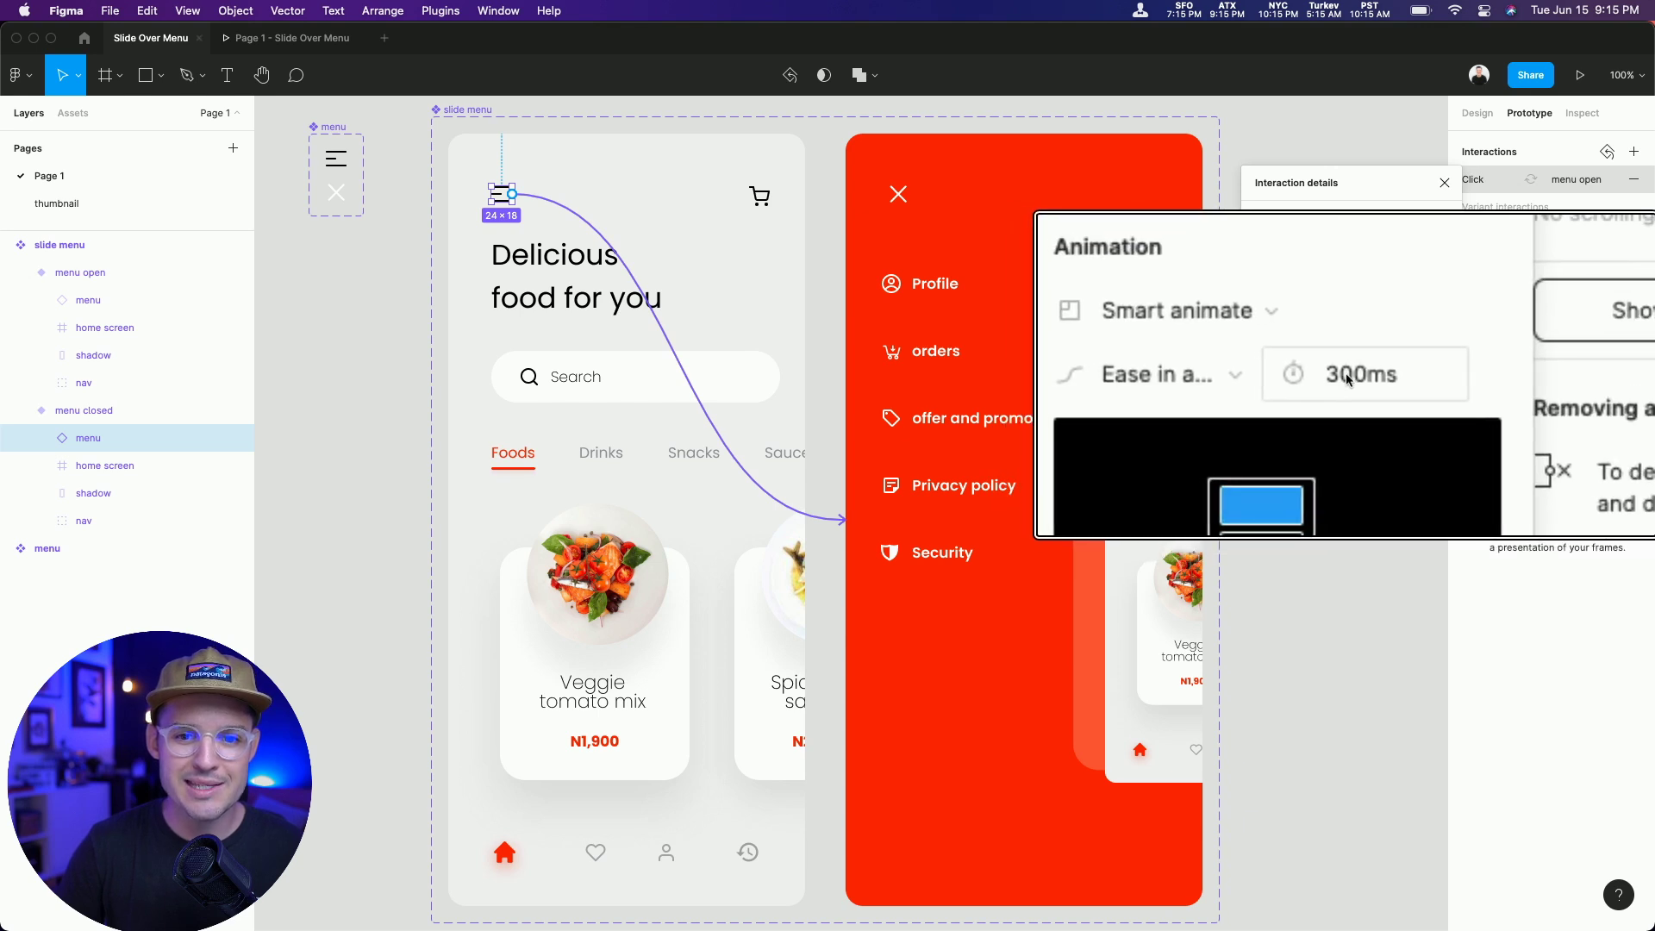
pyautogui.click(1347, 375)
pyautogui.write('5')
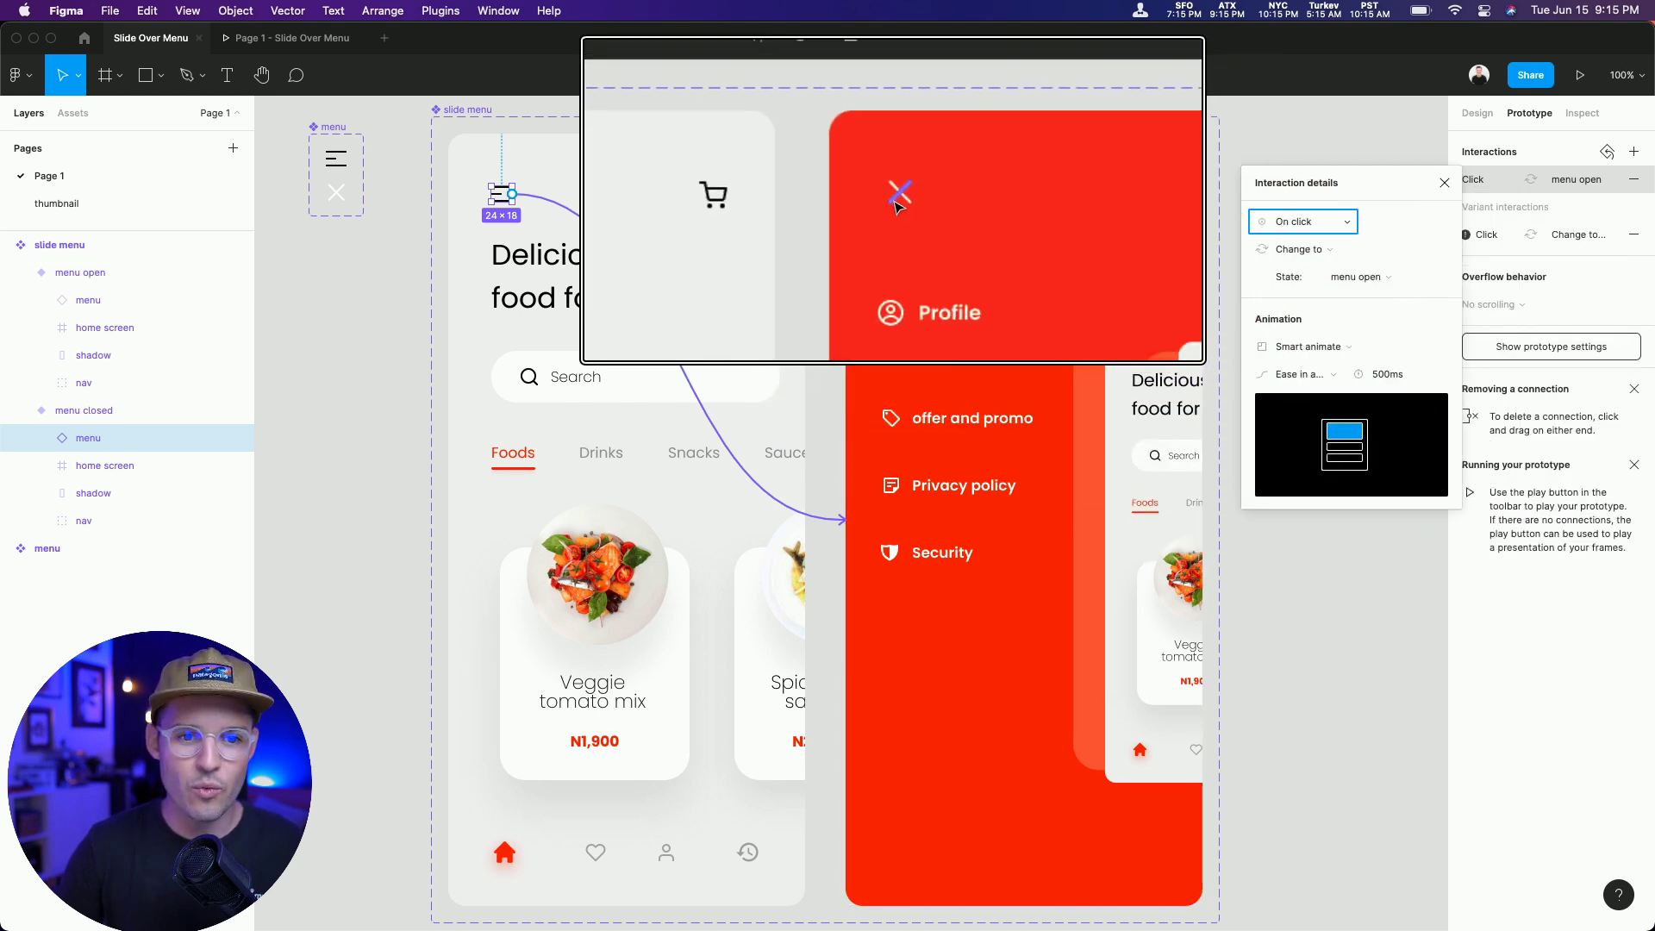
# - Link the X icon in menu open back to menu closed with the same transition
pyautogui.click(899, 196)
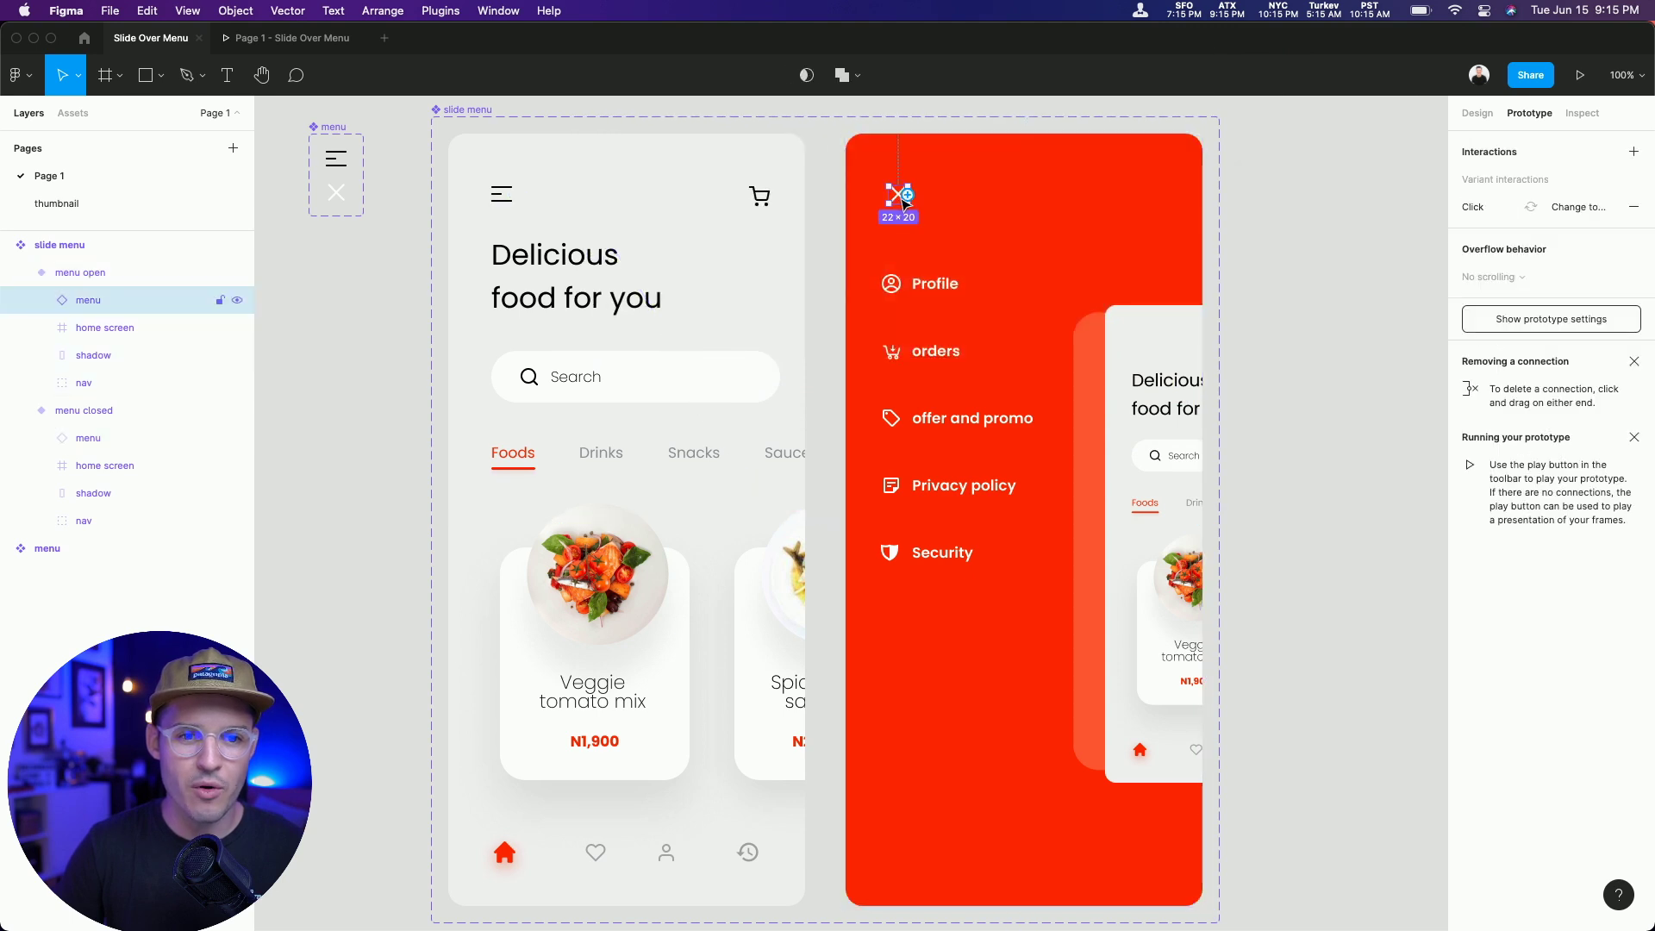
pyautogui.moveTo(908, 194); pyautogui.dragTo(809, 519)
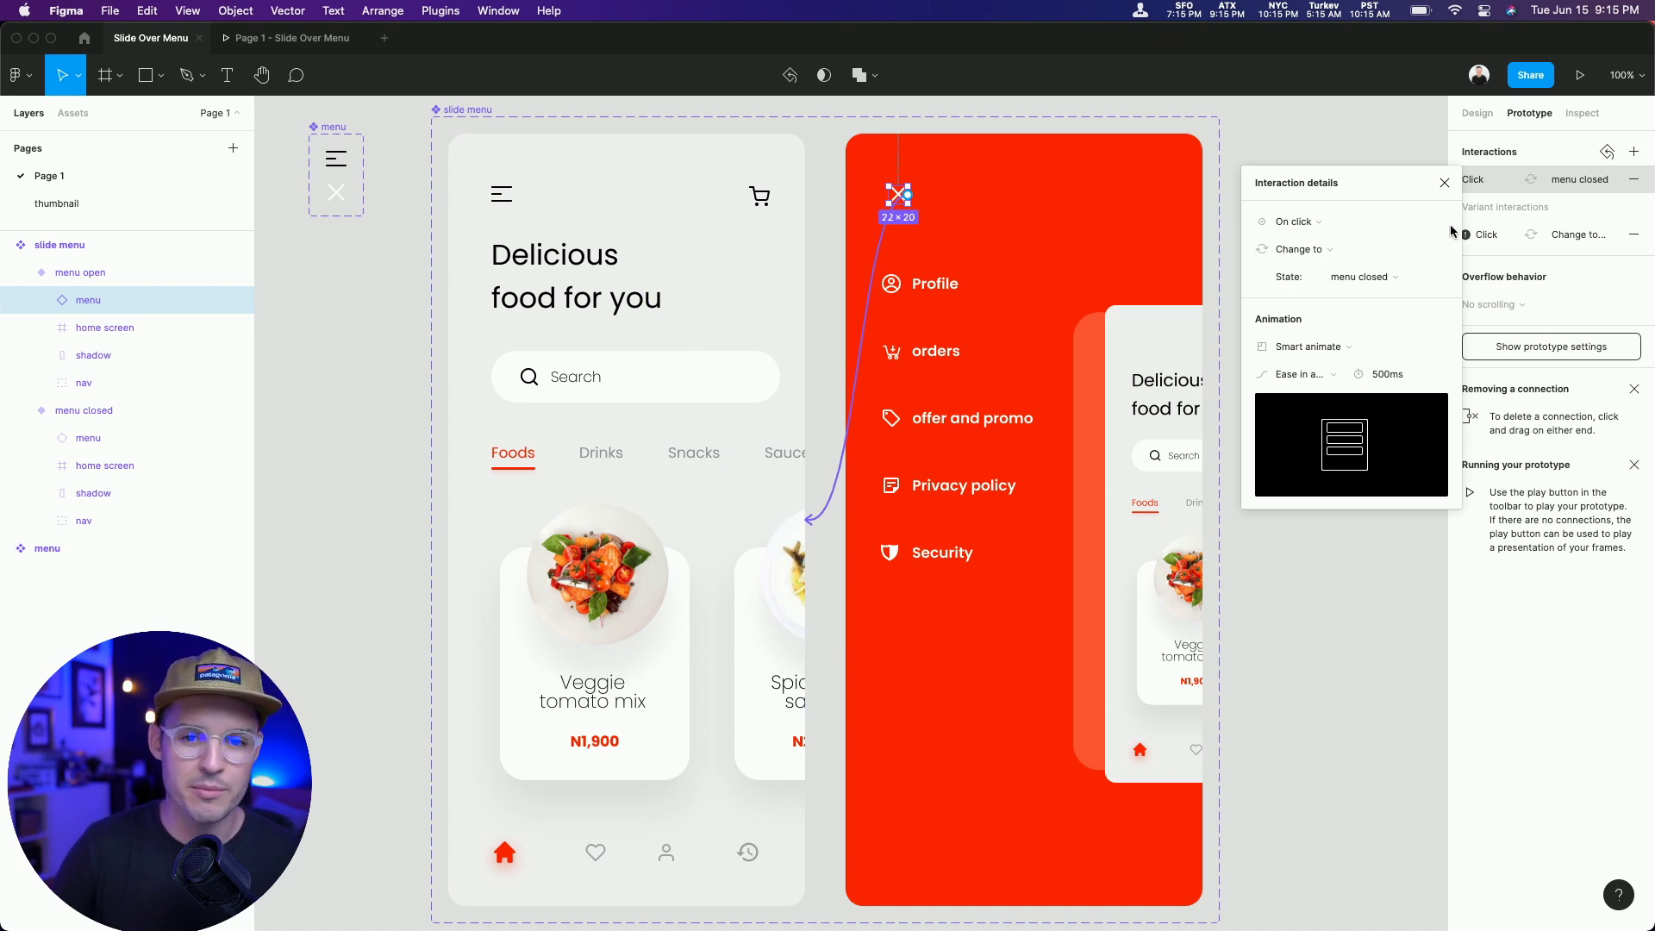
pyautogui.click(1446, 188)
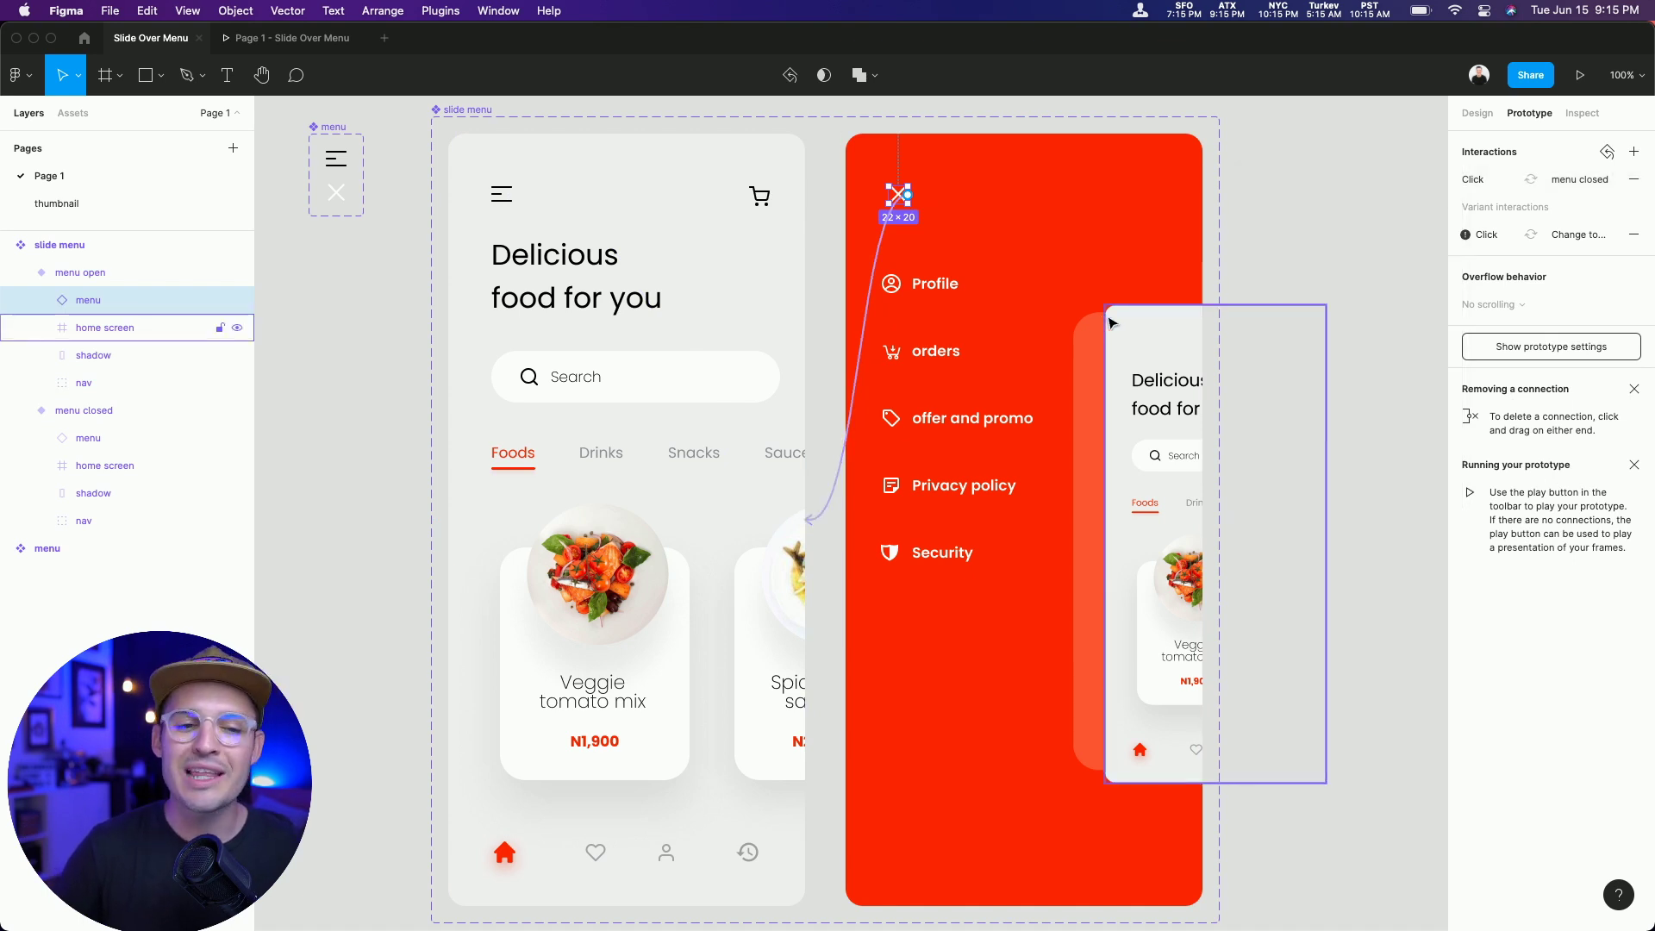
# - Slide the menu closed variant's home screen right to expose its nav items
pyautogui.click(466, 198)
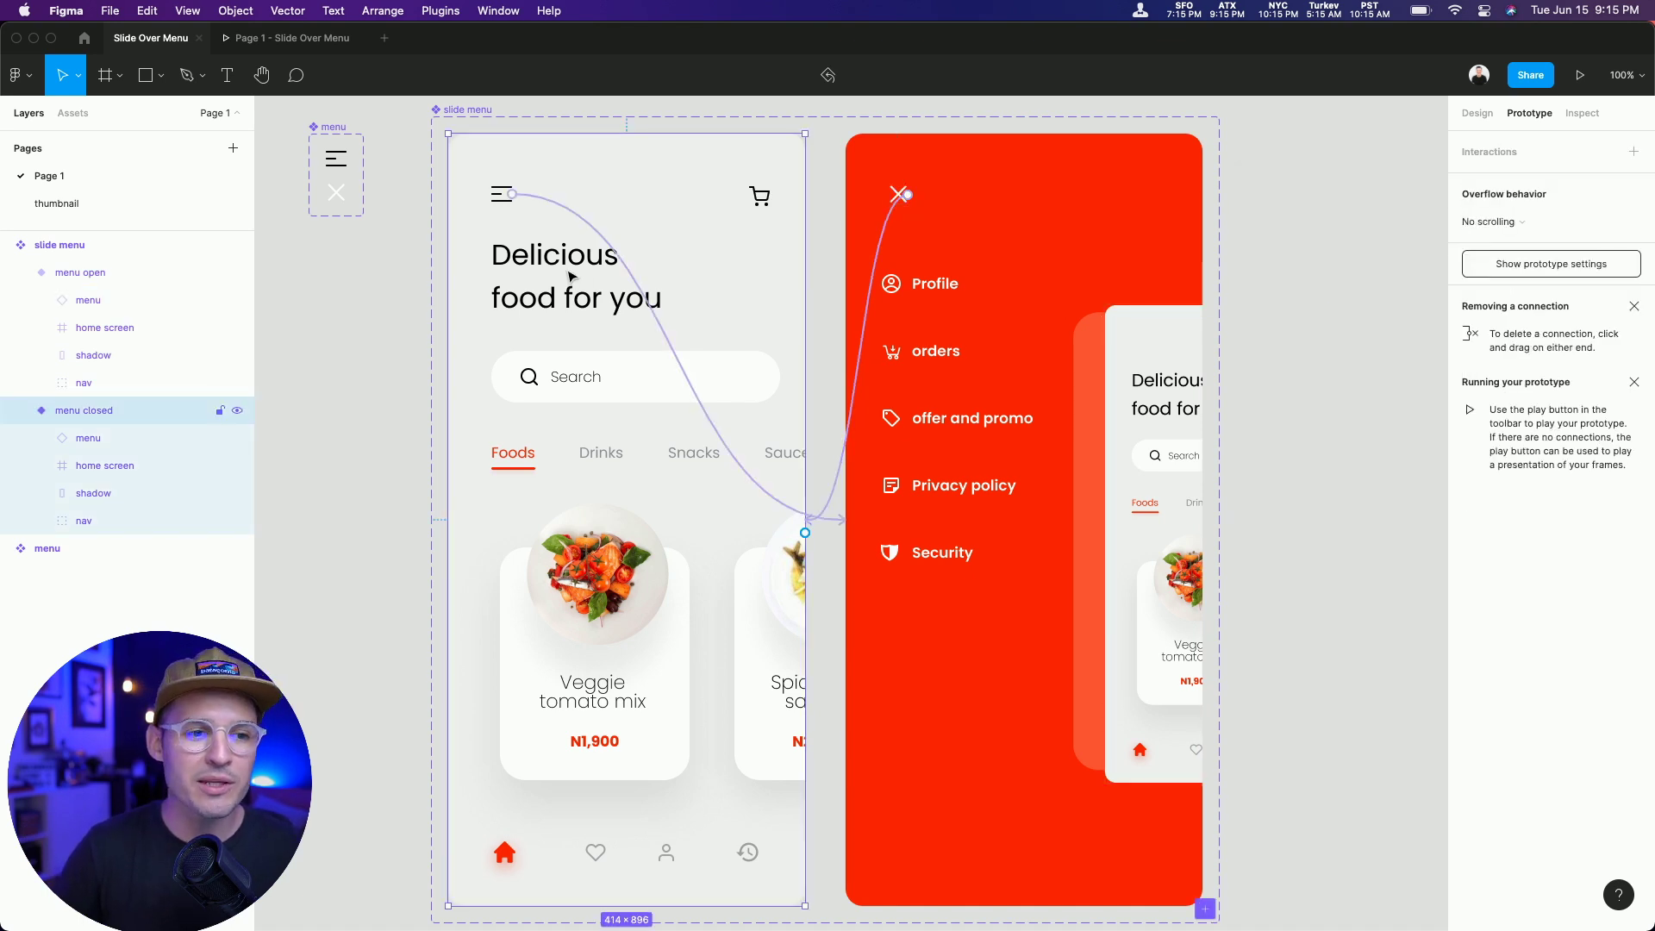
pyautogui.click(1477, 112)
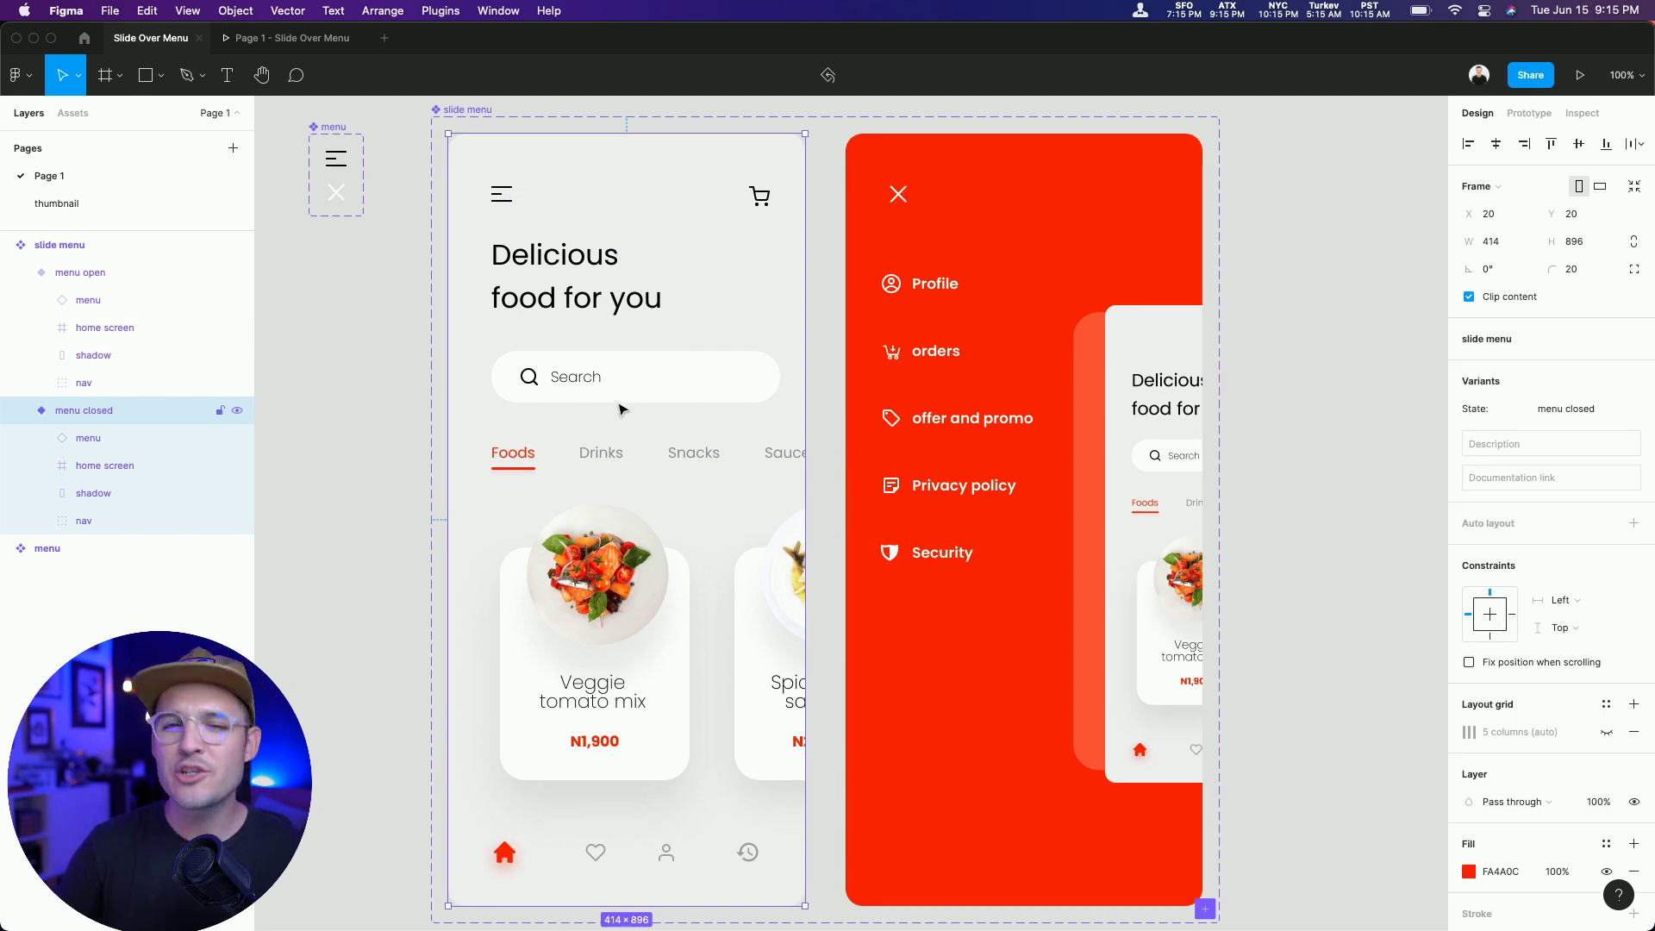
pyautogui.click(583, 402)
pyautogui.moveTo(538, 424); pyautogui.dragTo(773, 427)
# - Shift Security, Privacy policy, and offer and promo left out of the frame in staggered steps
pyautogui.click(538, 288)
pyautogui.click(538, 287)
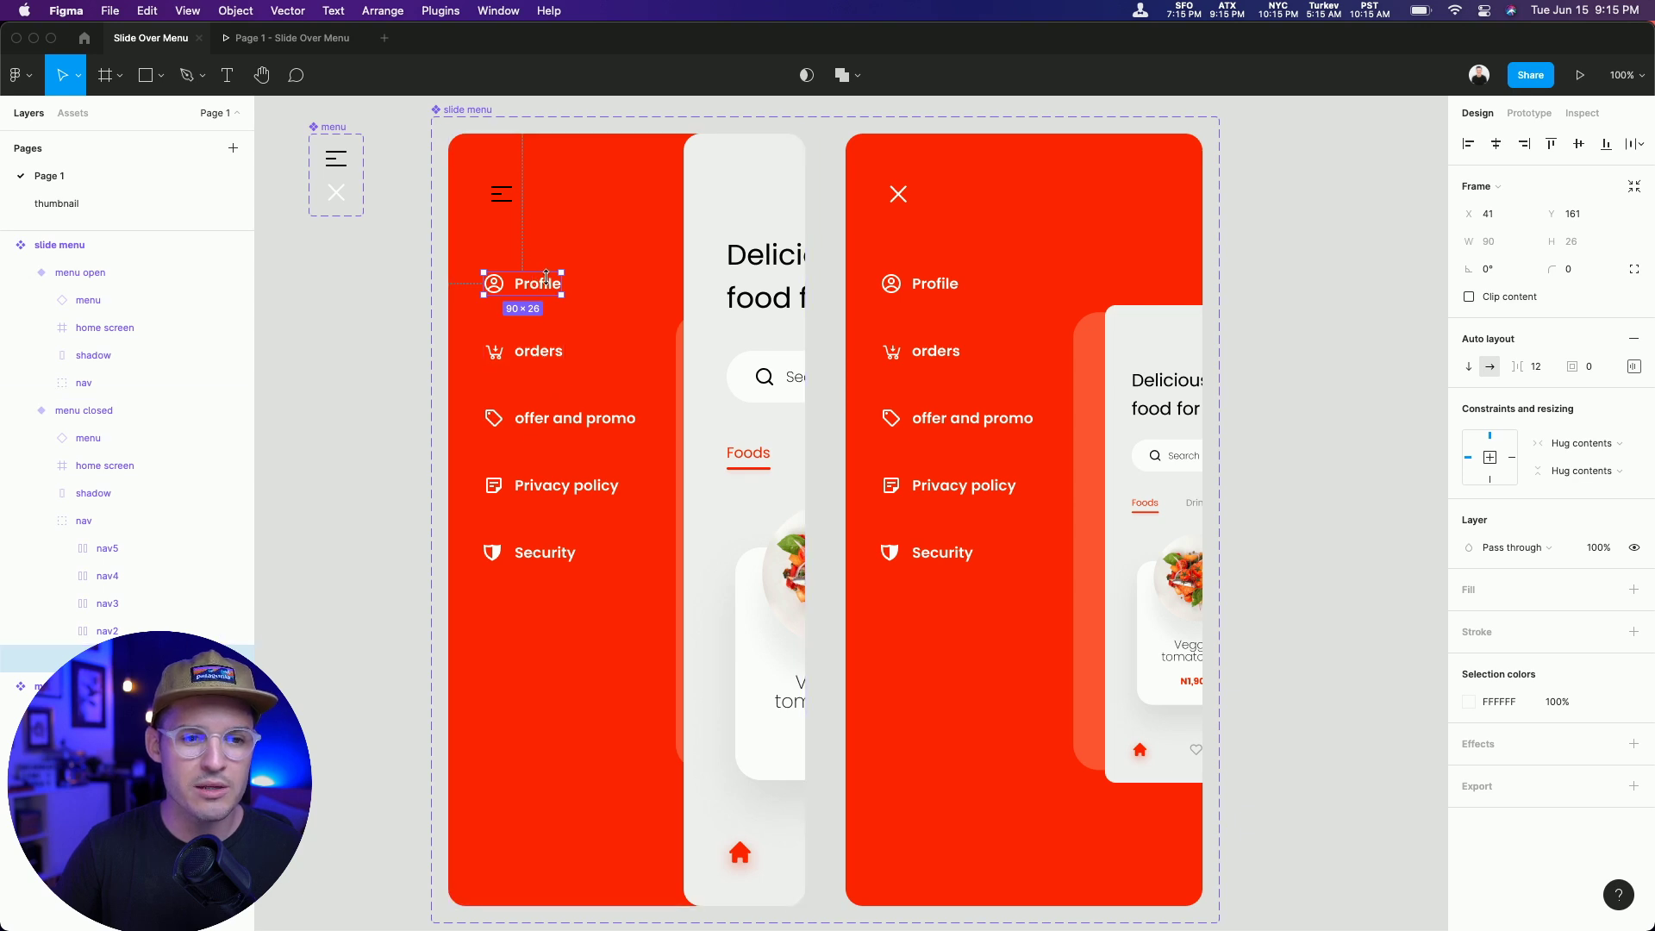
pyautogui.click(545, 552)
pyautogui.moveTo(562, 551); pyautogui.dragTo(506, 554)
pyautogui.keyDown('shift'); pyautogui.click(569, 485); pyautogui.keyUp('shift')
pyautogui.moveTo(569, 485); pyautogui.dragTo(504, 489)
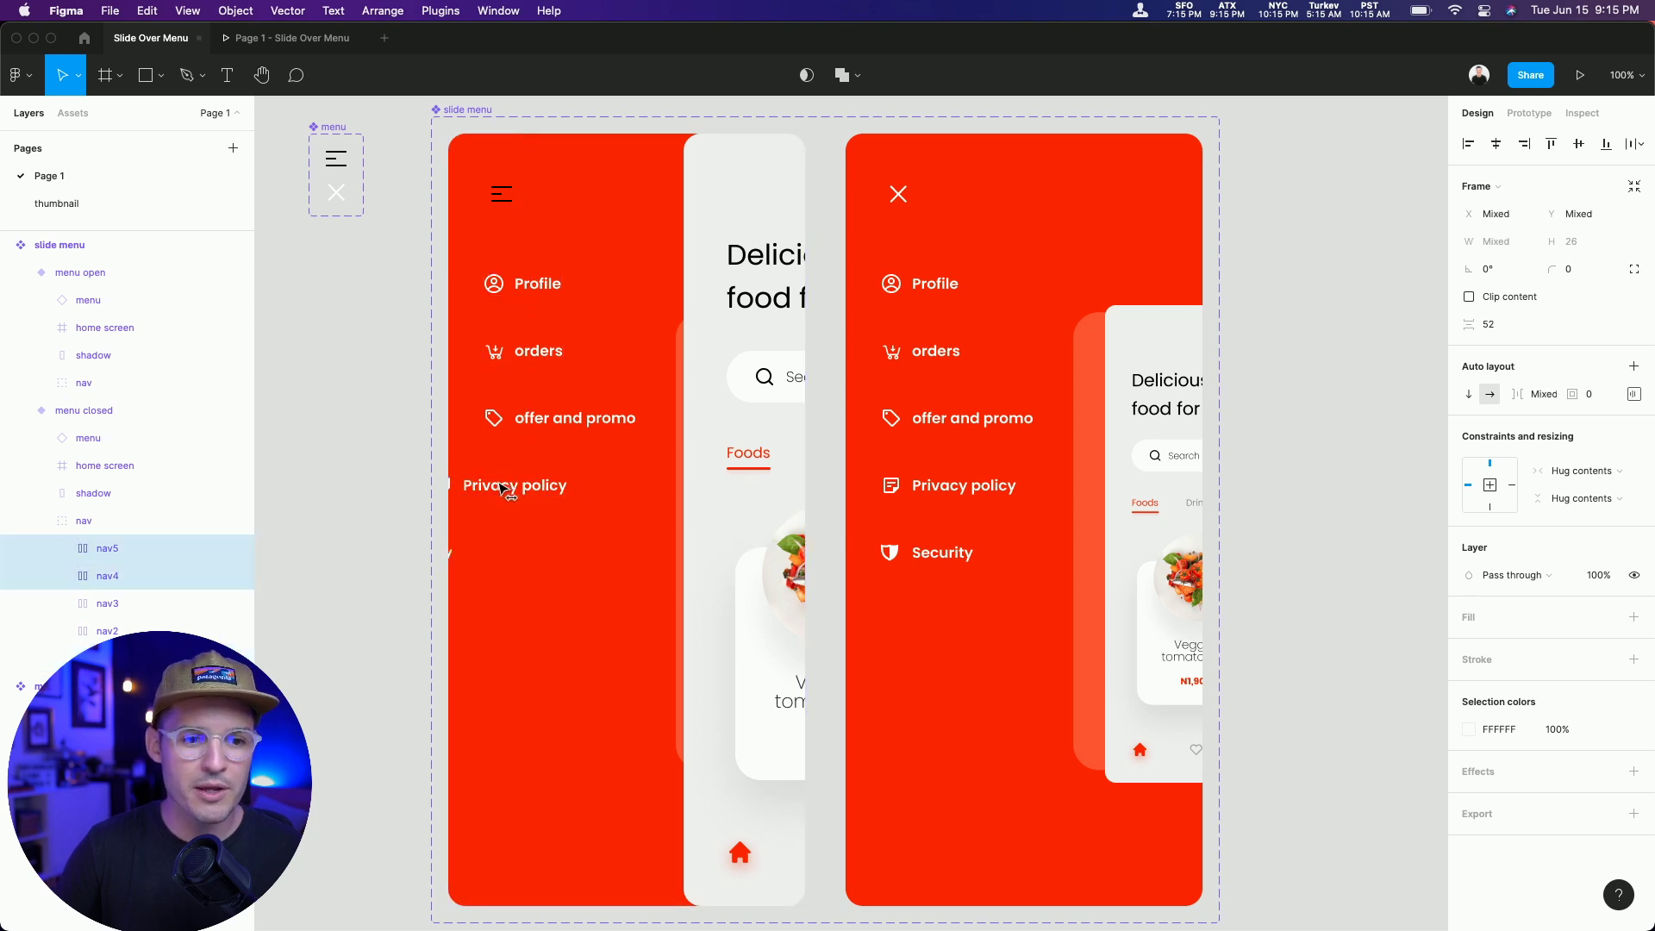
pyautogui.keyDown('shift'); pyautogui.click(576, 419); pyautogui.keyUp('shift')
pyautogui.moveTo(576, 419); pyautogui.dragTo(476, 429)
# - Add orders and Profile to the staggered shift left, then slide the home screen back over the frame
pyautogui.keyDown('shift'); pyautogui.click(536, 351); pyautogui.keyUp('shift')
pyautogui.moveTo(536, 351); pyautogui.dragTo(475, 351)
pyautogui.keyDown('shift'); pyautogui.click(528, 294); pyautogui.keyUp('shift')
pyautogui.moveTo(528, 293); pyautogui.dragTo(479, 293)
pyautogui.click(155, 524)
pyautogui.moveTo(725, 305); pyautogui.dragTo(499, 307)
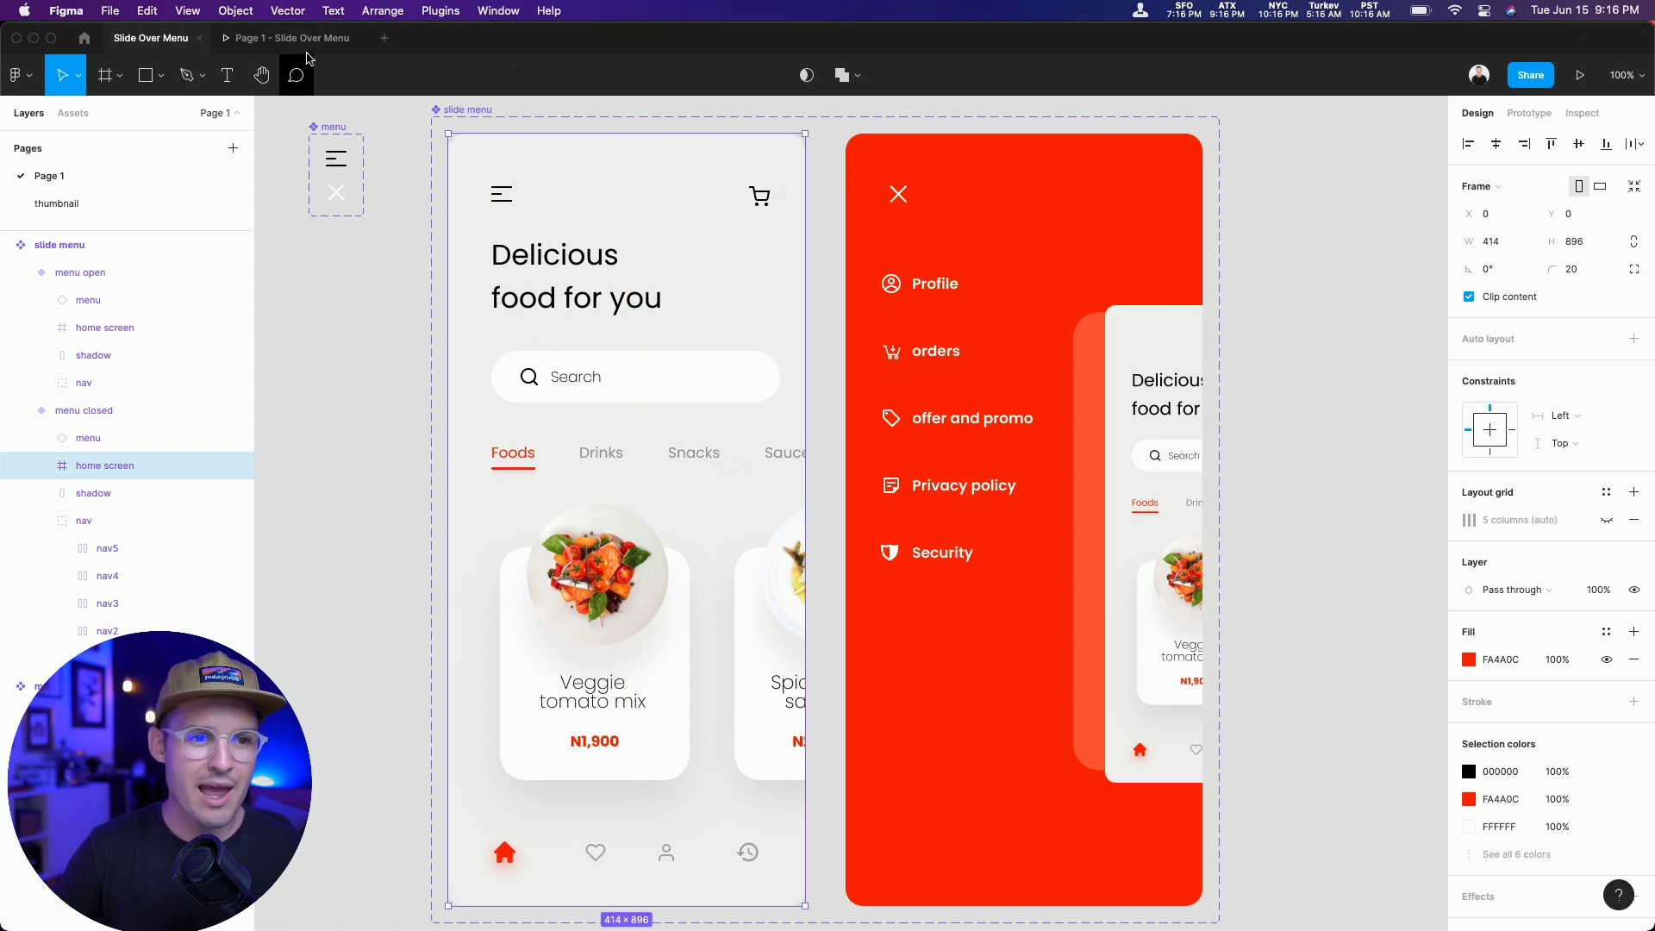
# - Zoom out and place a slide menu instance from Assets beside the component set
pyautogui.click(457, 112)
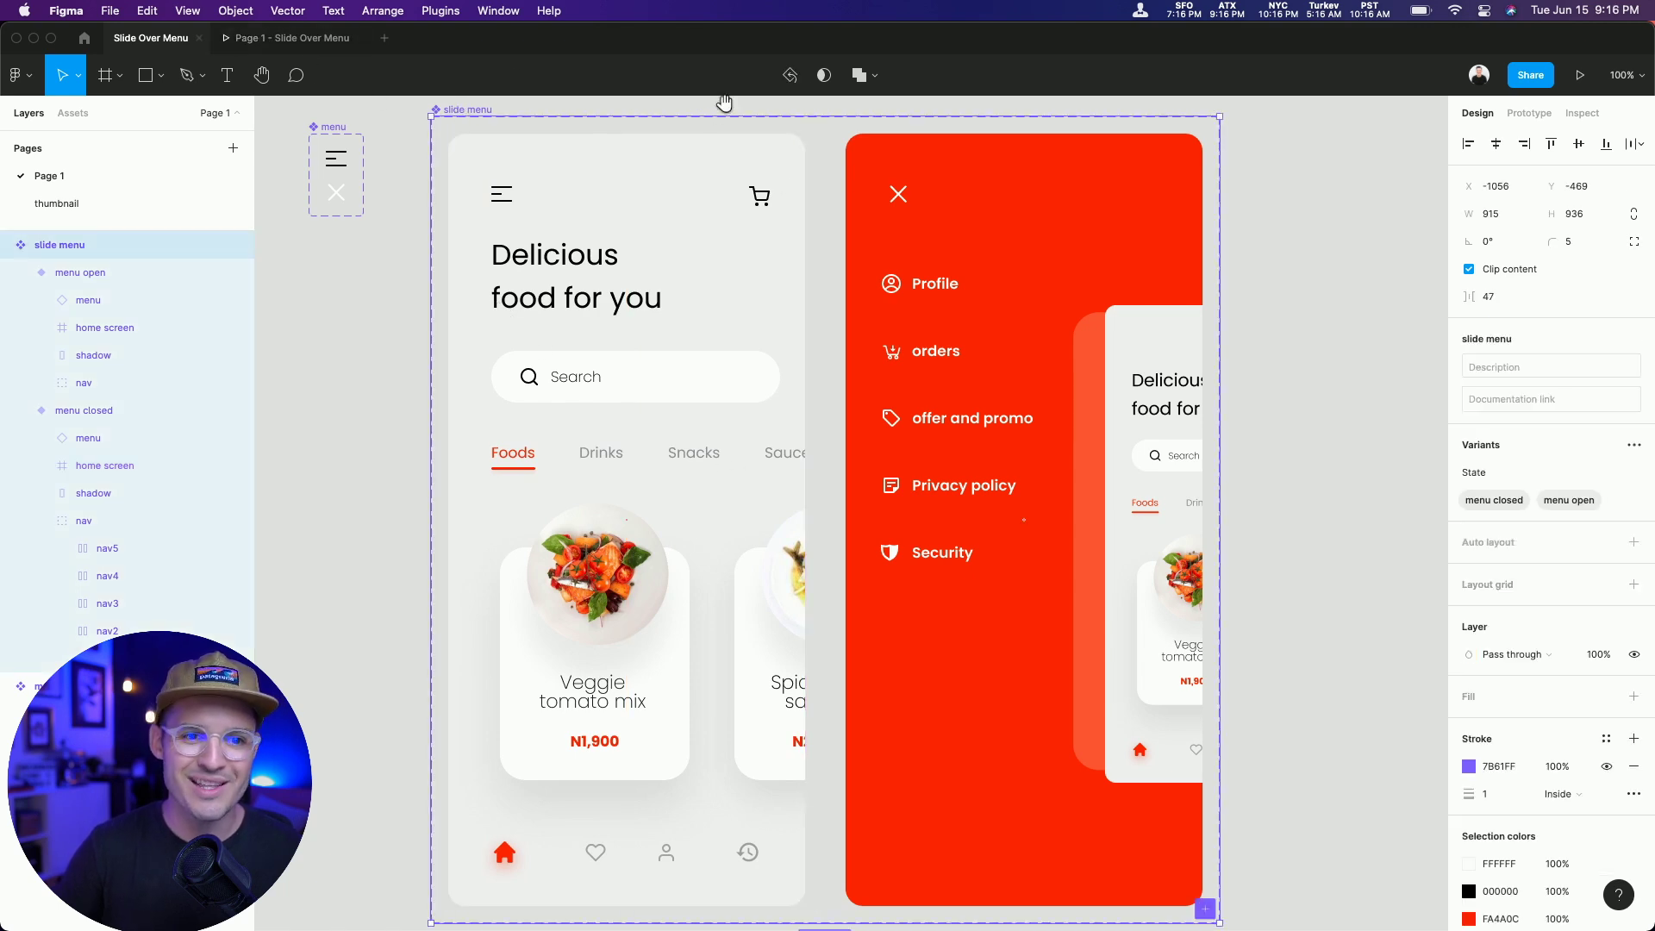
pyautogui.hscroll(2, 724, 101)
pyautogui.press('-')
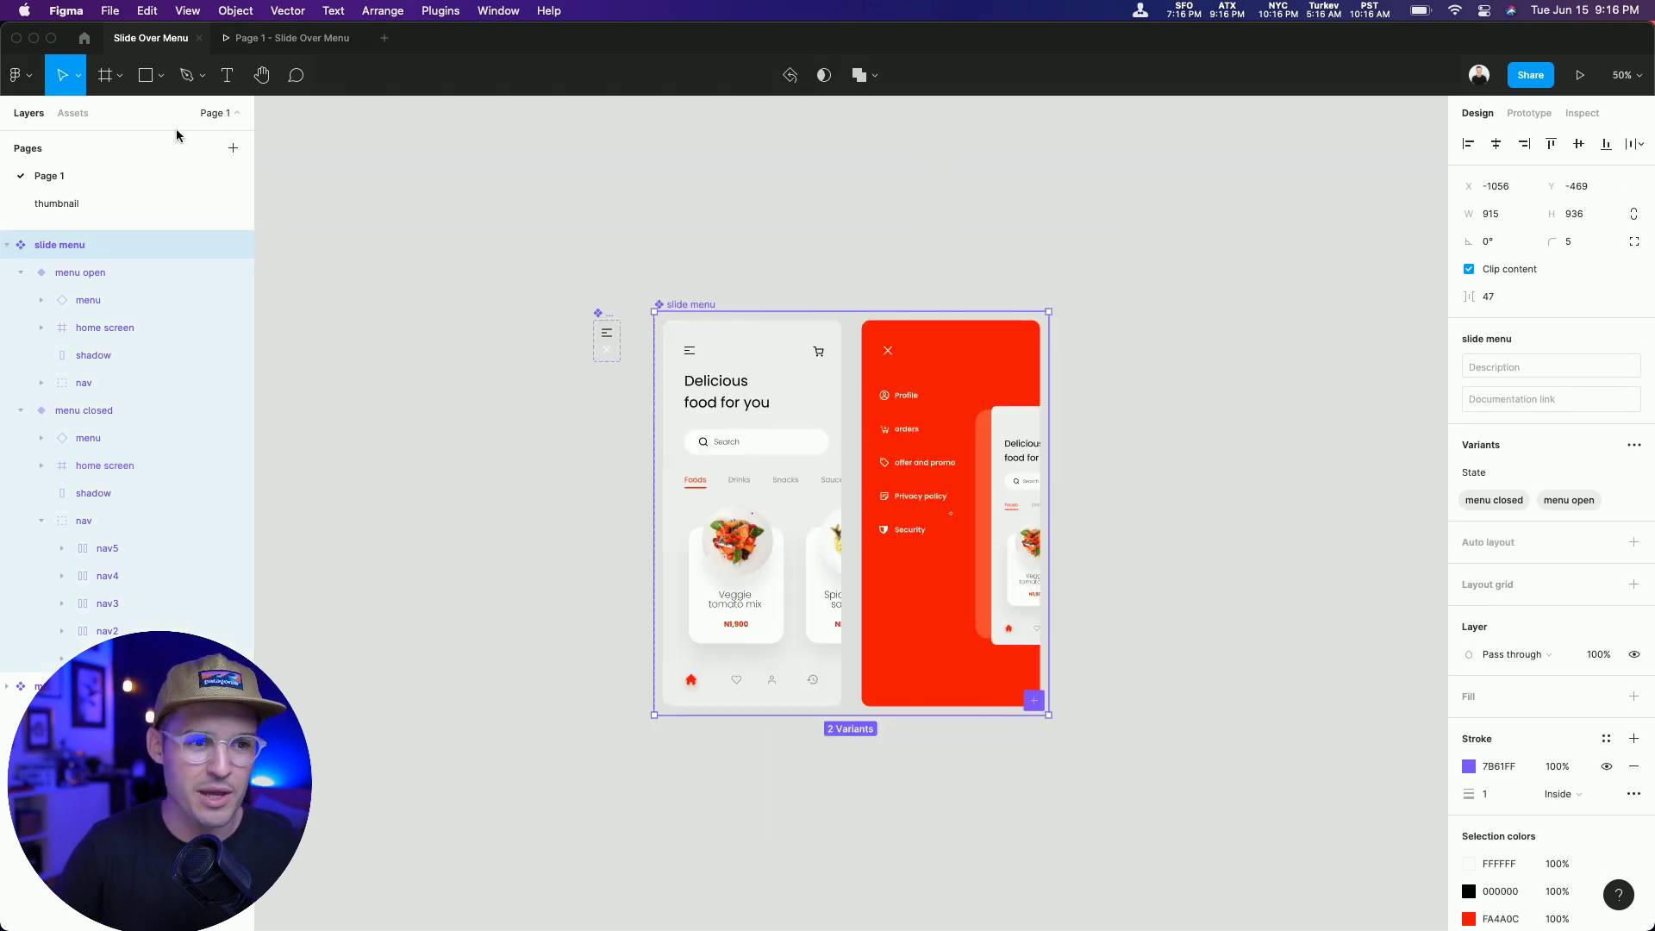
pyautogui.click(72, 113)
pyautogui.click(623, 228)
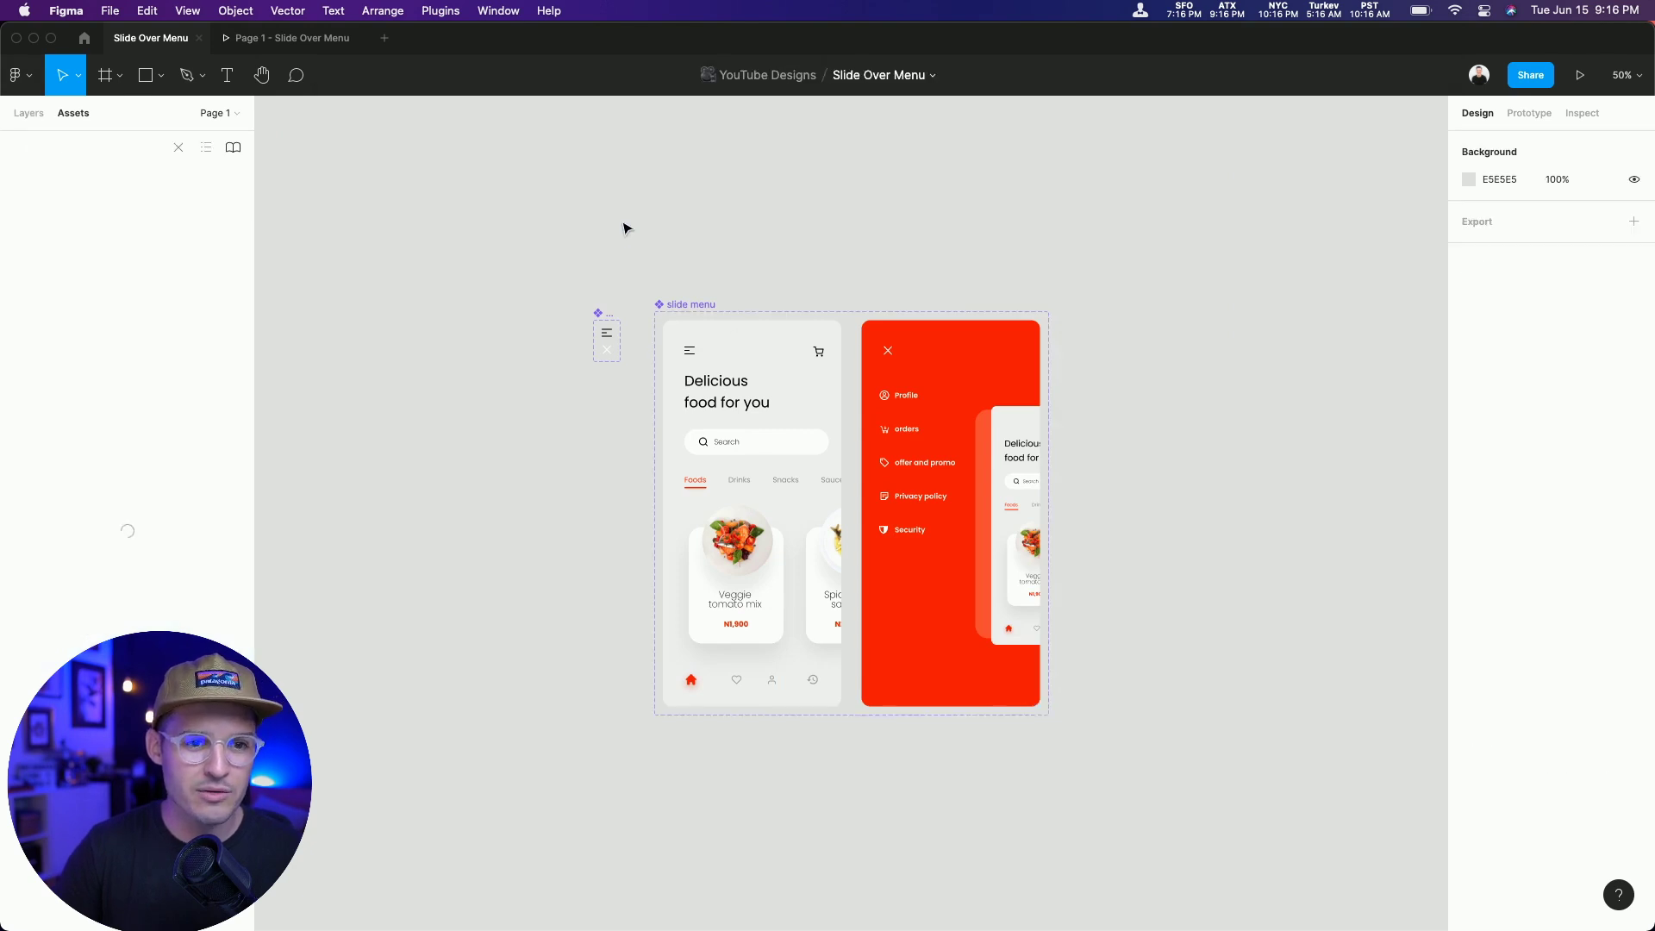
pyautogui.hscroll(2, 646, 241)
pyautogui.scroll(-1, 646, 241)
pyautogui.click(640, 276)
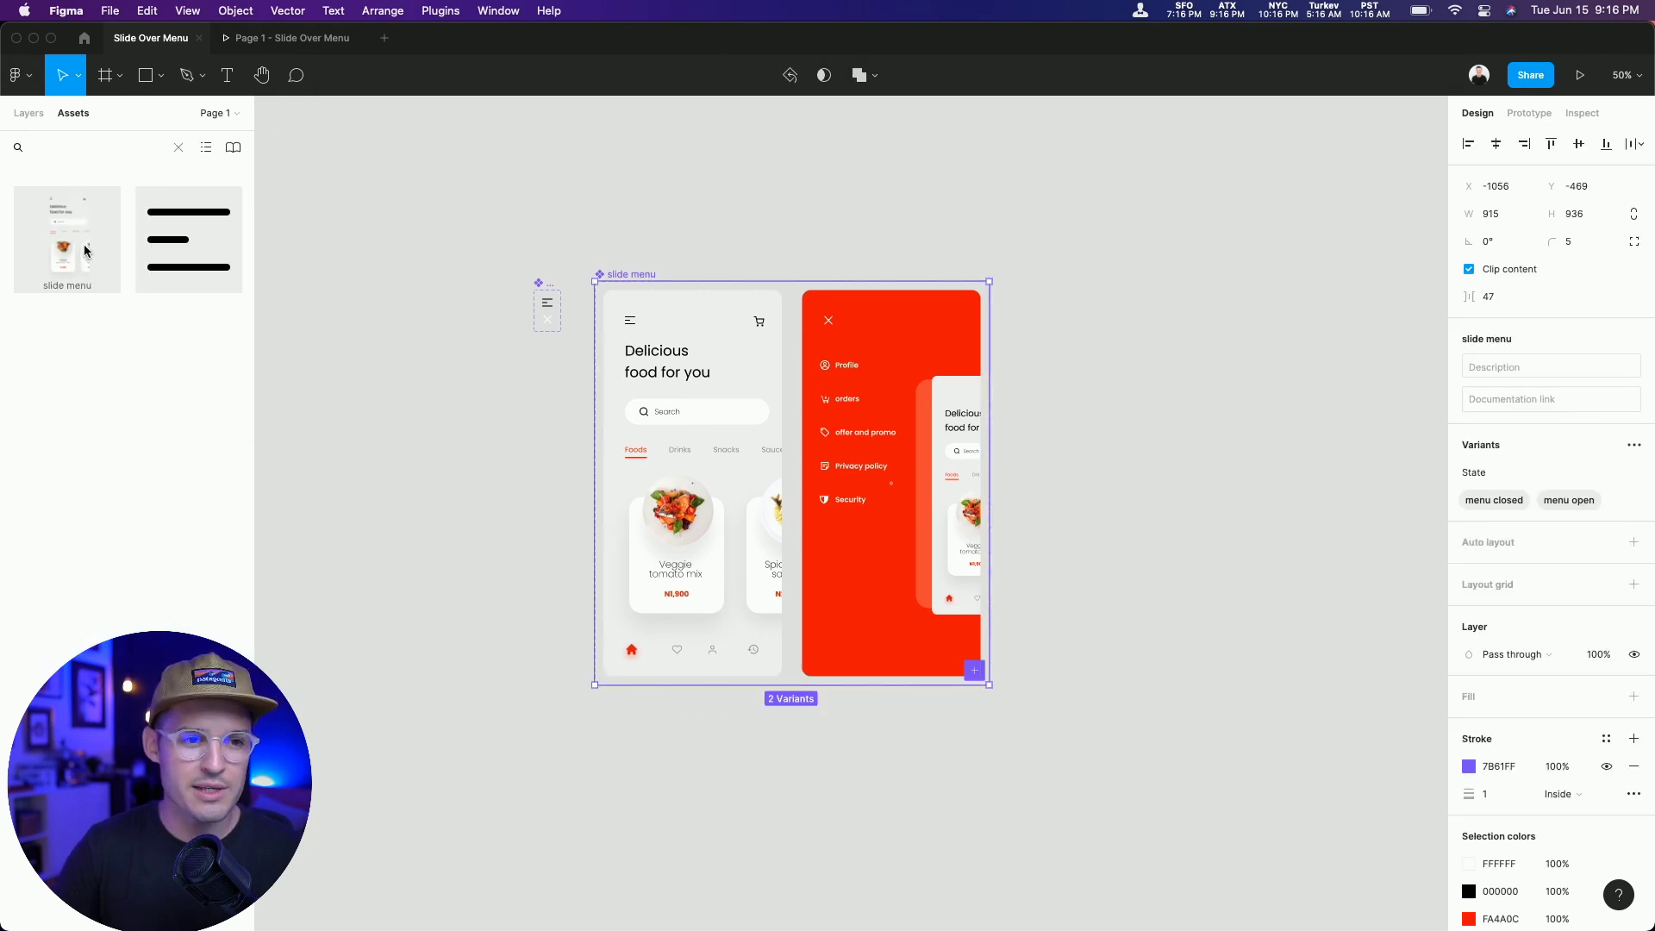
pyautogui.moveTo(448, 230); pyautogui.dragTo(1156, 444)
# - Present the prototype starting from the new slide menu instance
pyautogui.hscroll(4, 862, 431)
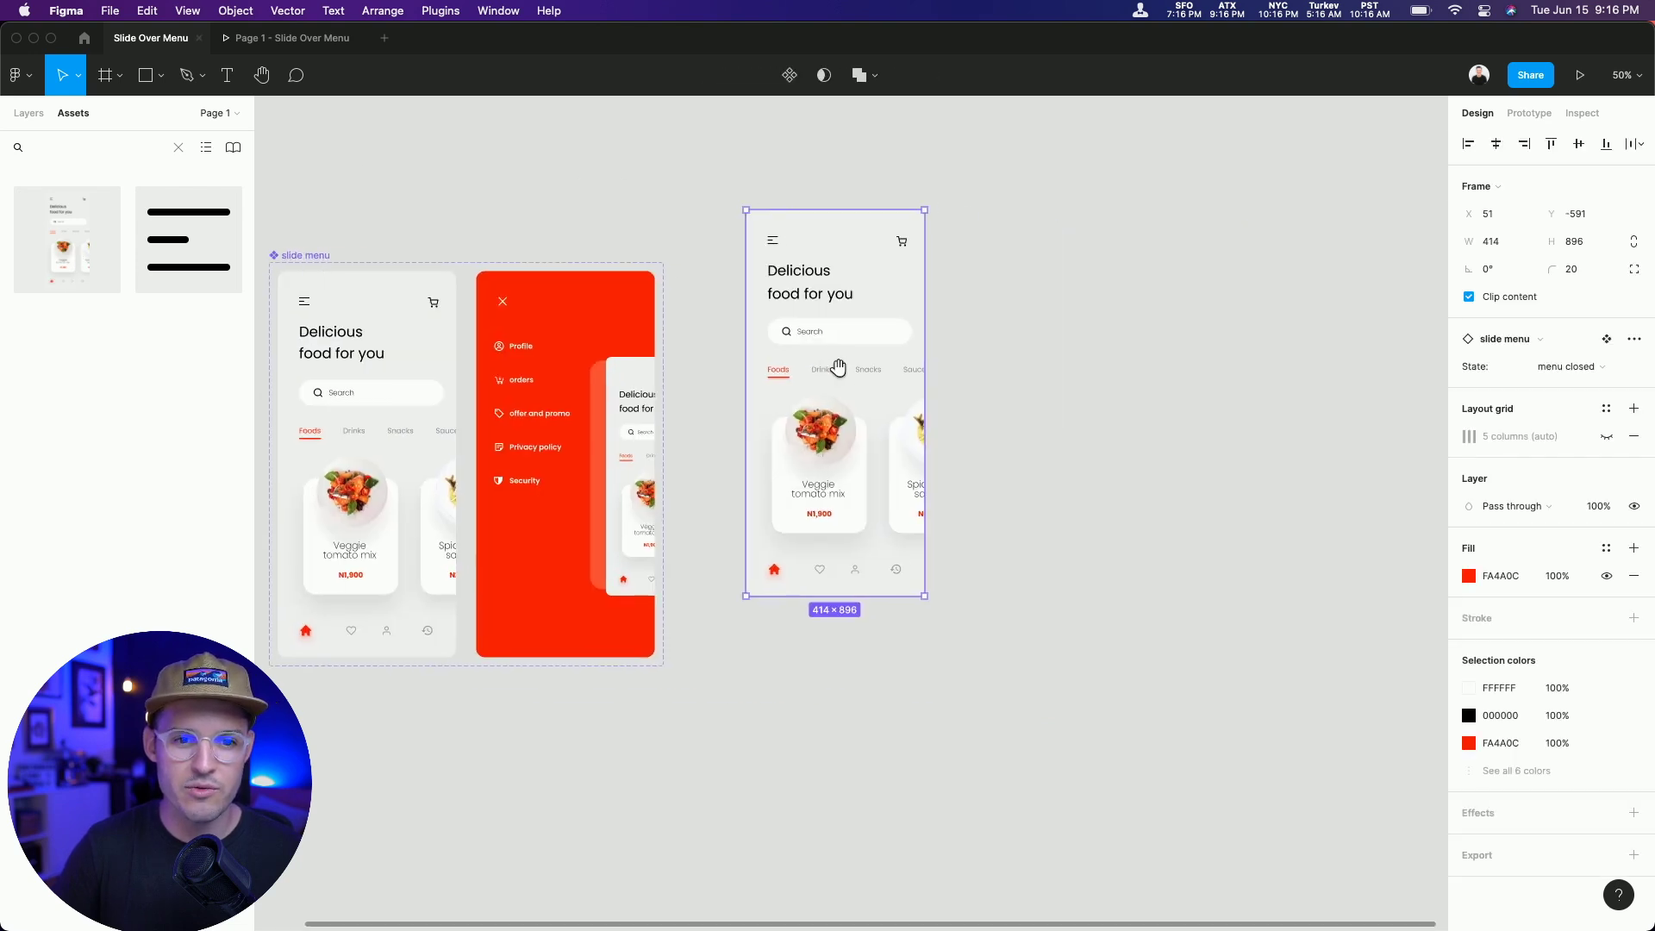
pyautogui.click(1529, 113)
pyautogui.click(1578, 76)
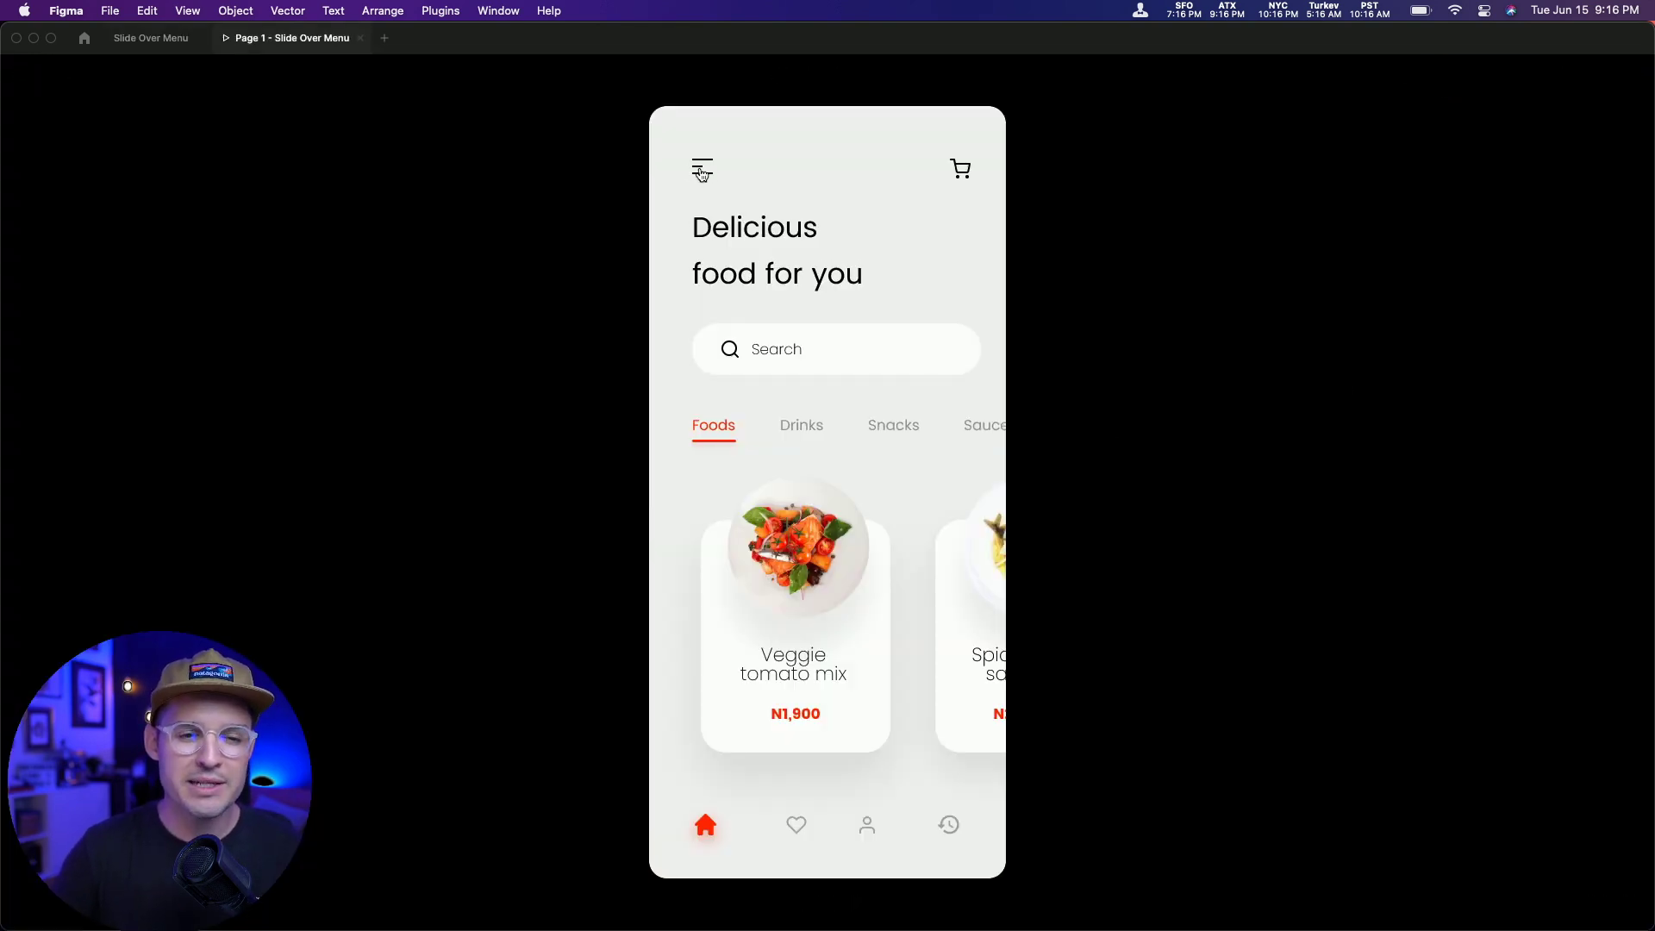
pyautogui.click(706, 177)
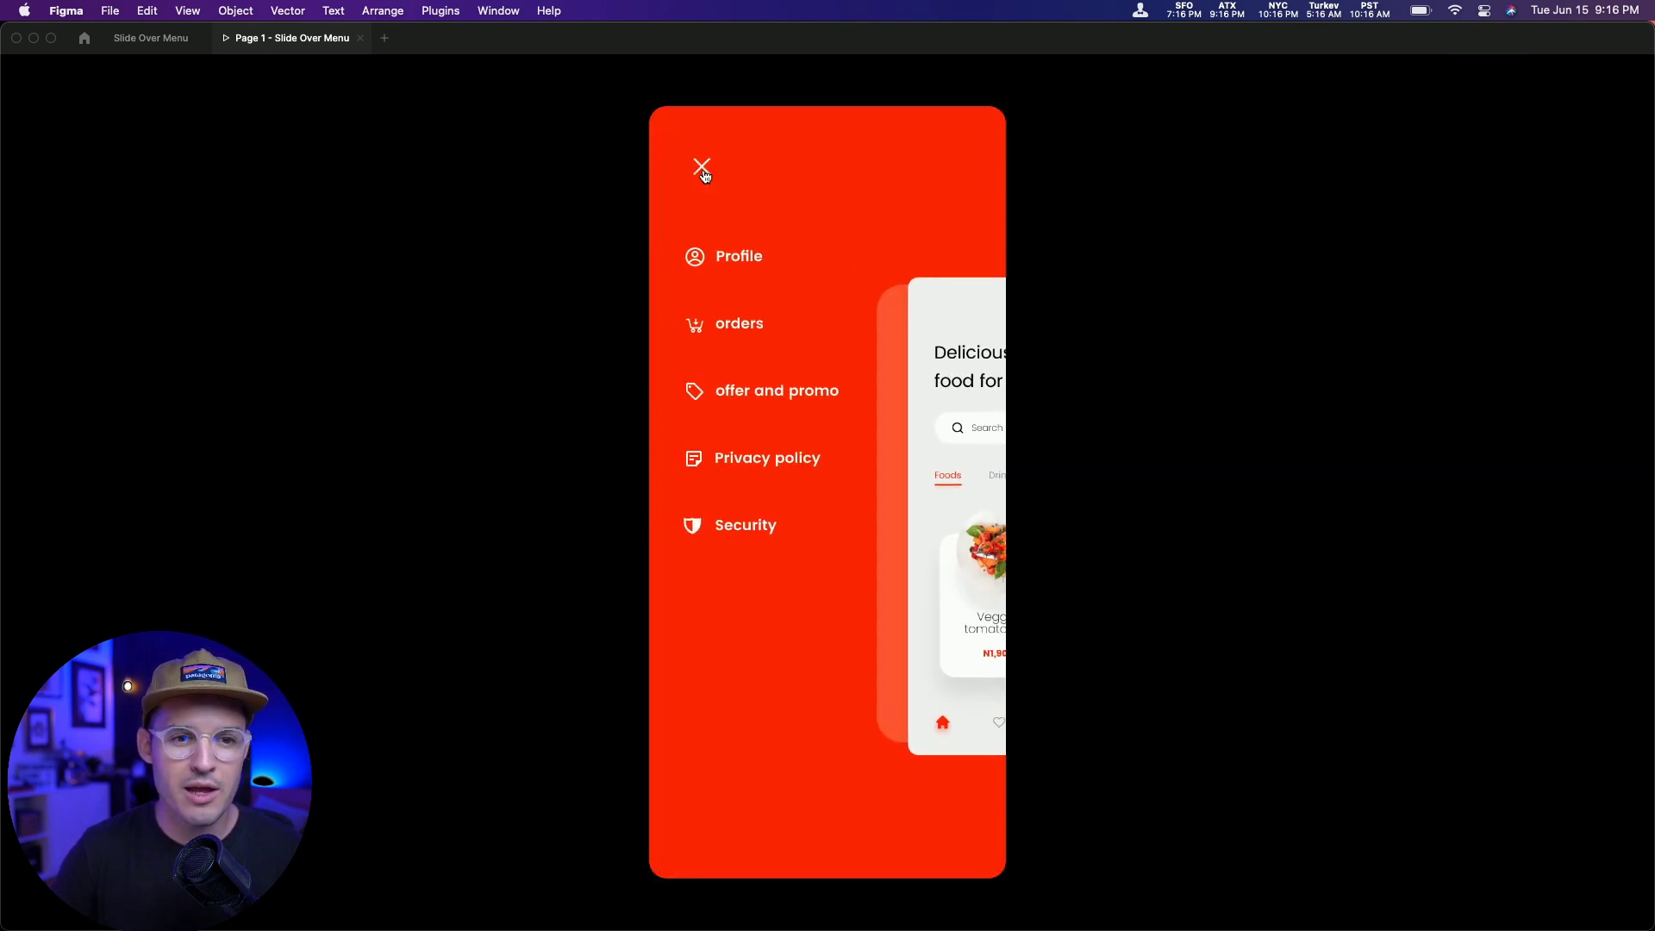
pyautogui.click(701, 164)
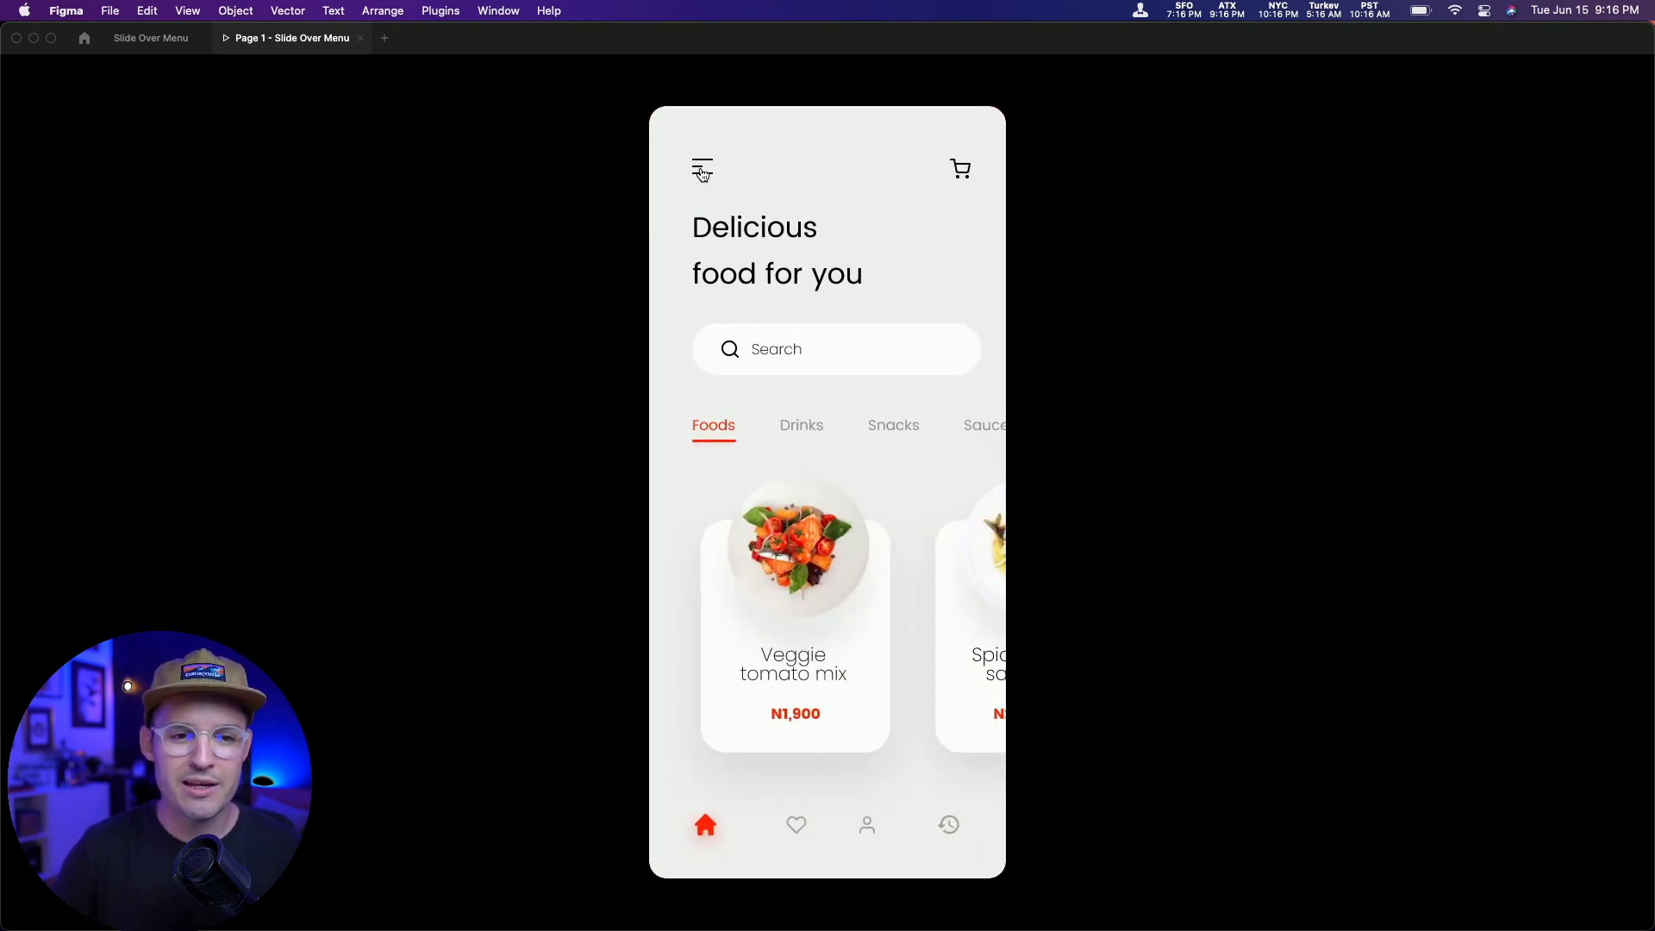
pyautogui.click(701, 175)
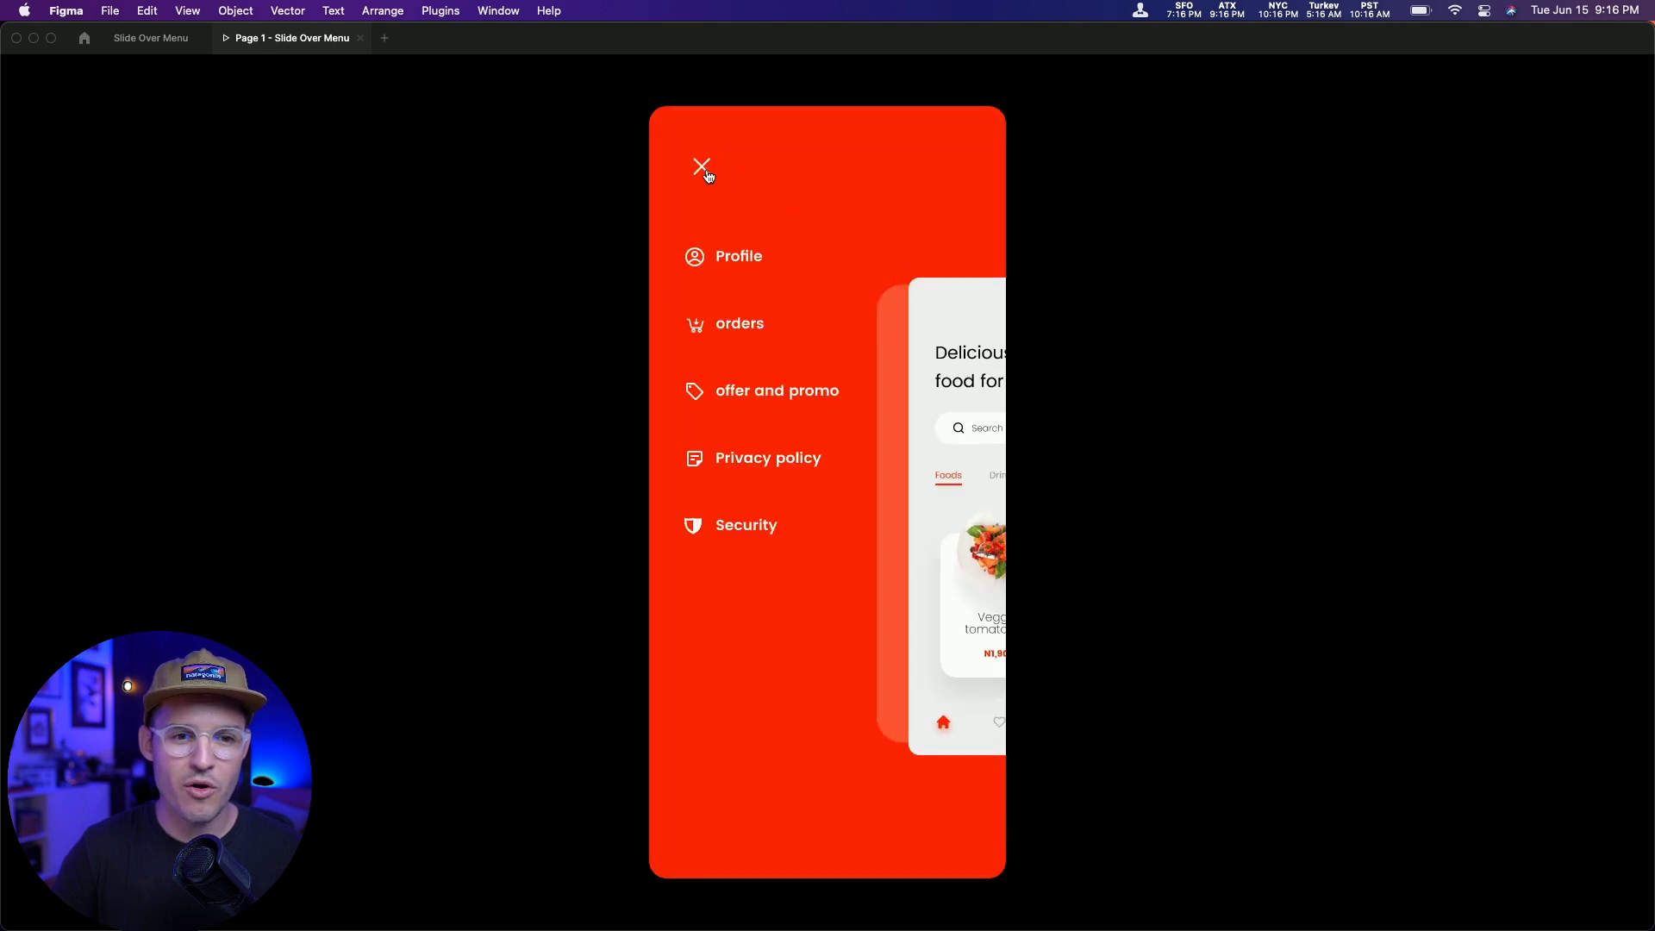
pyautogui.click(705, 171)
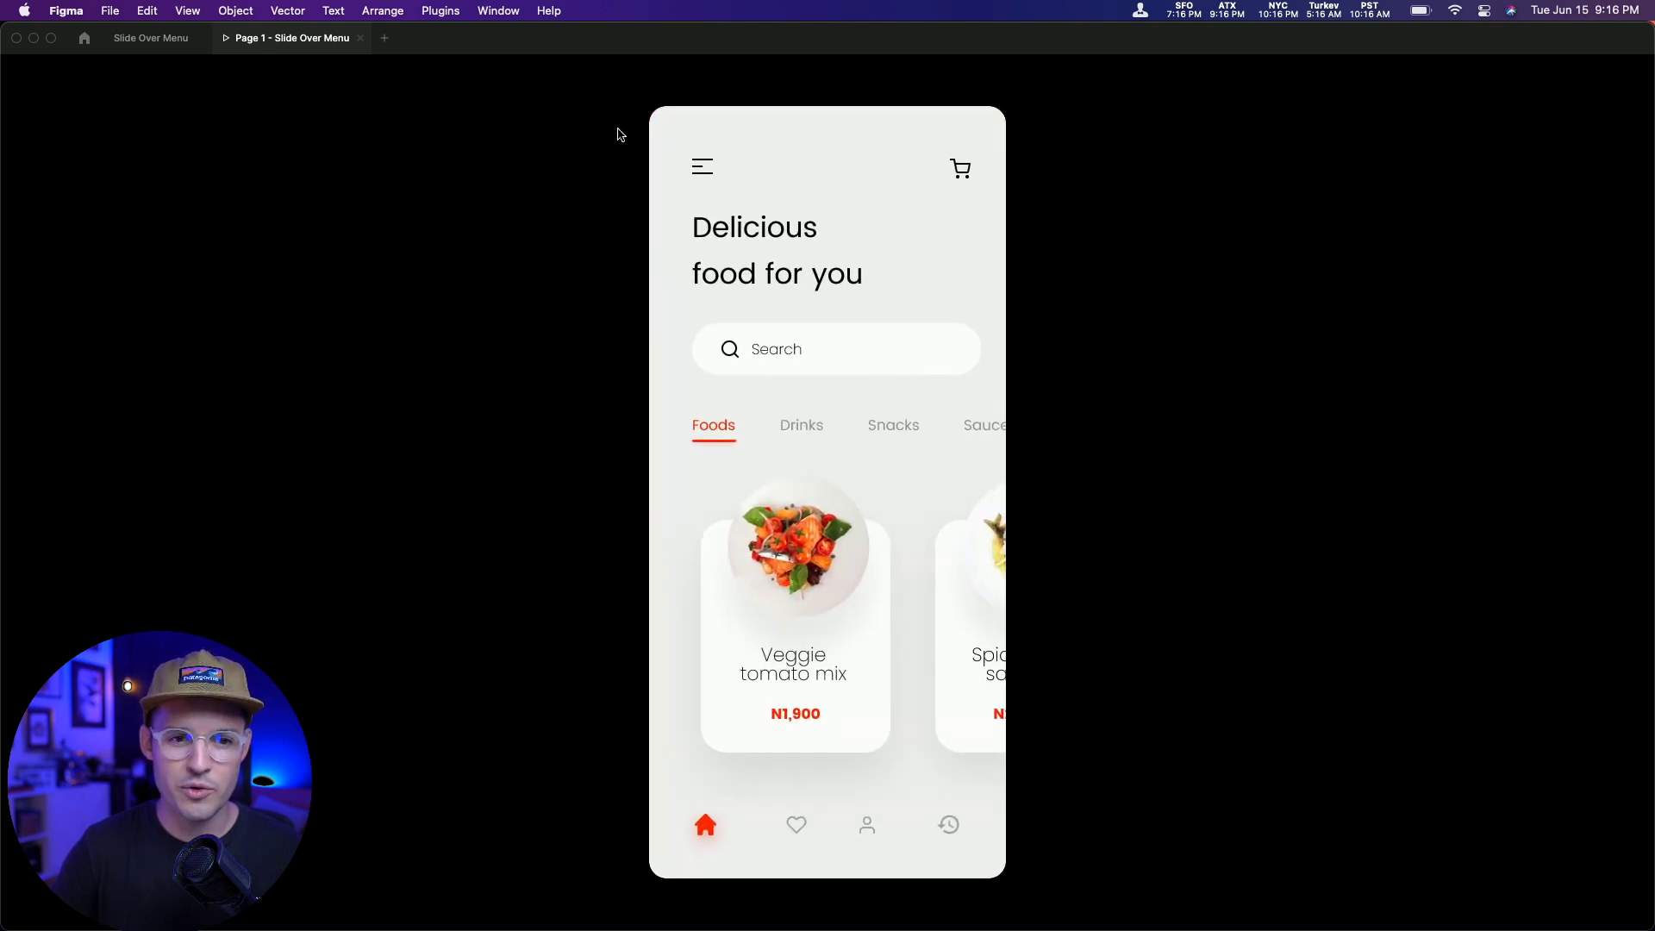
pyautogui.click(705, 171)
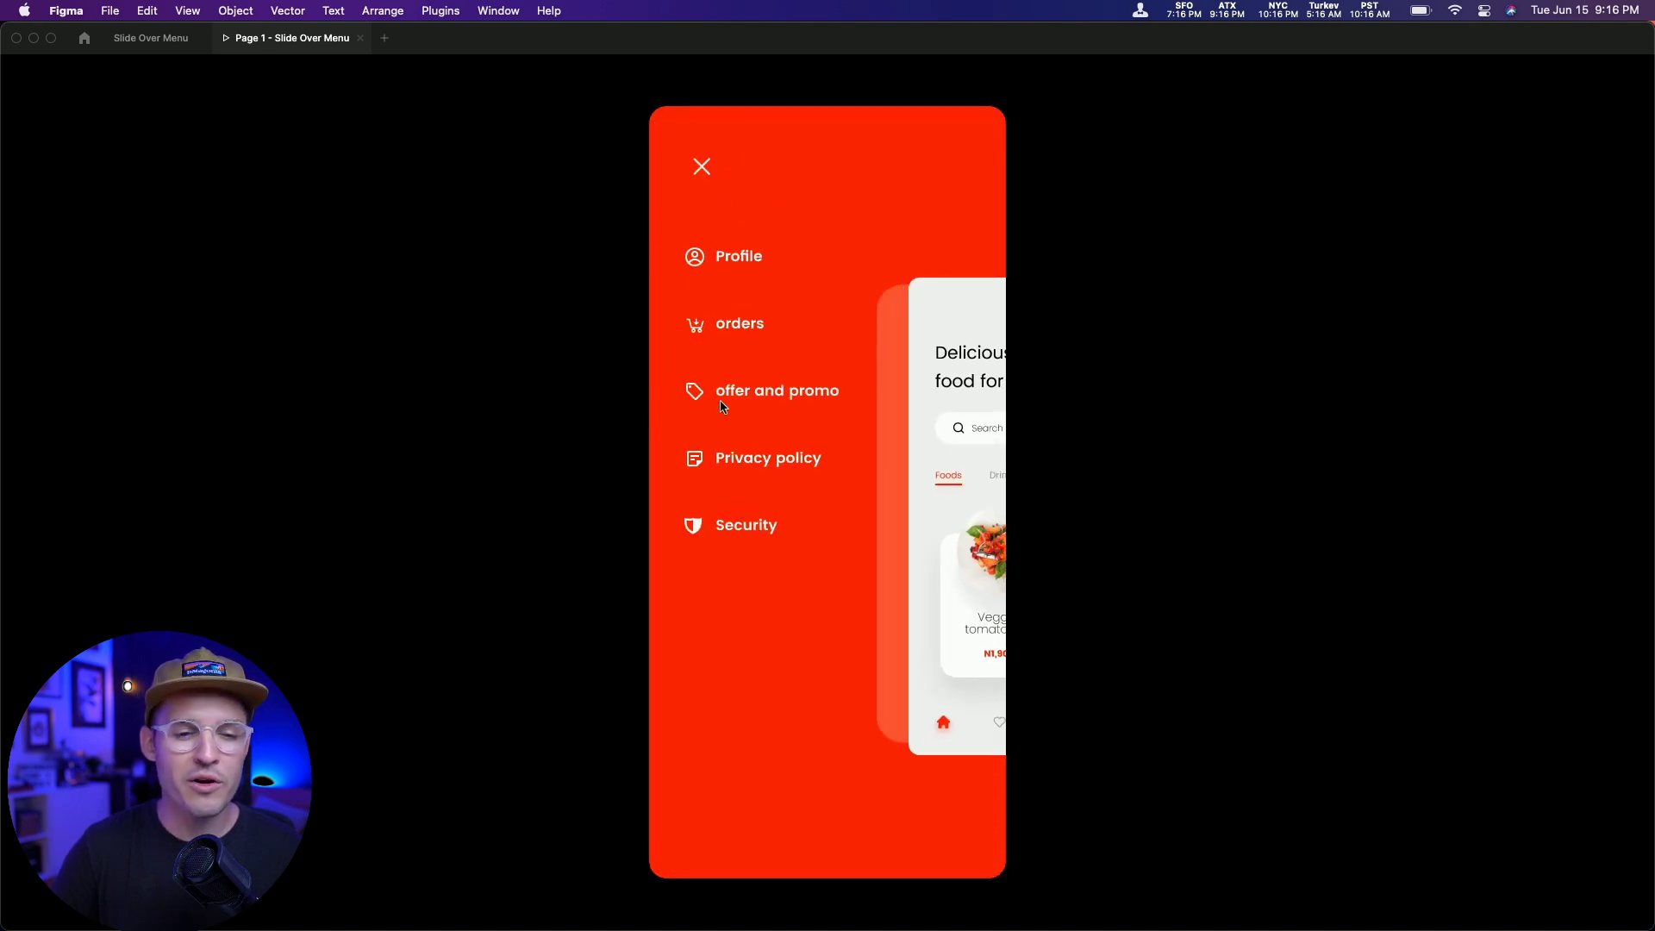
pyautogui.click(705, 170)
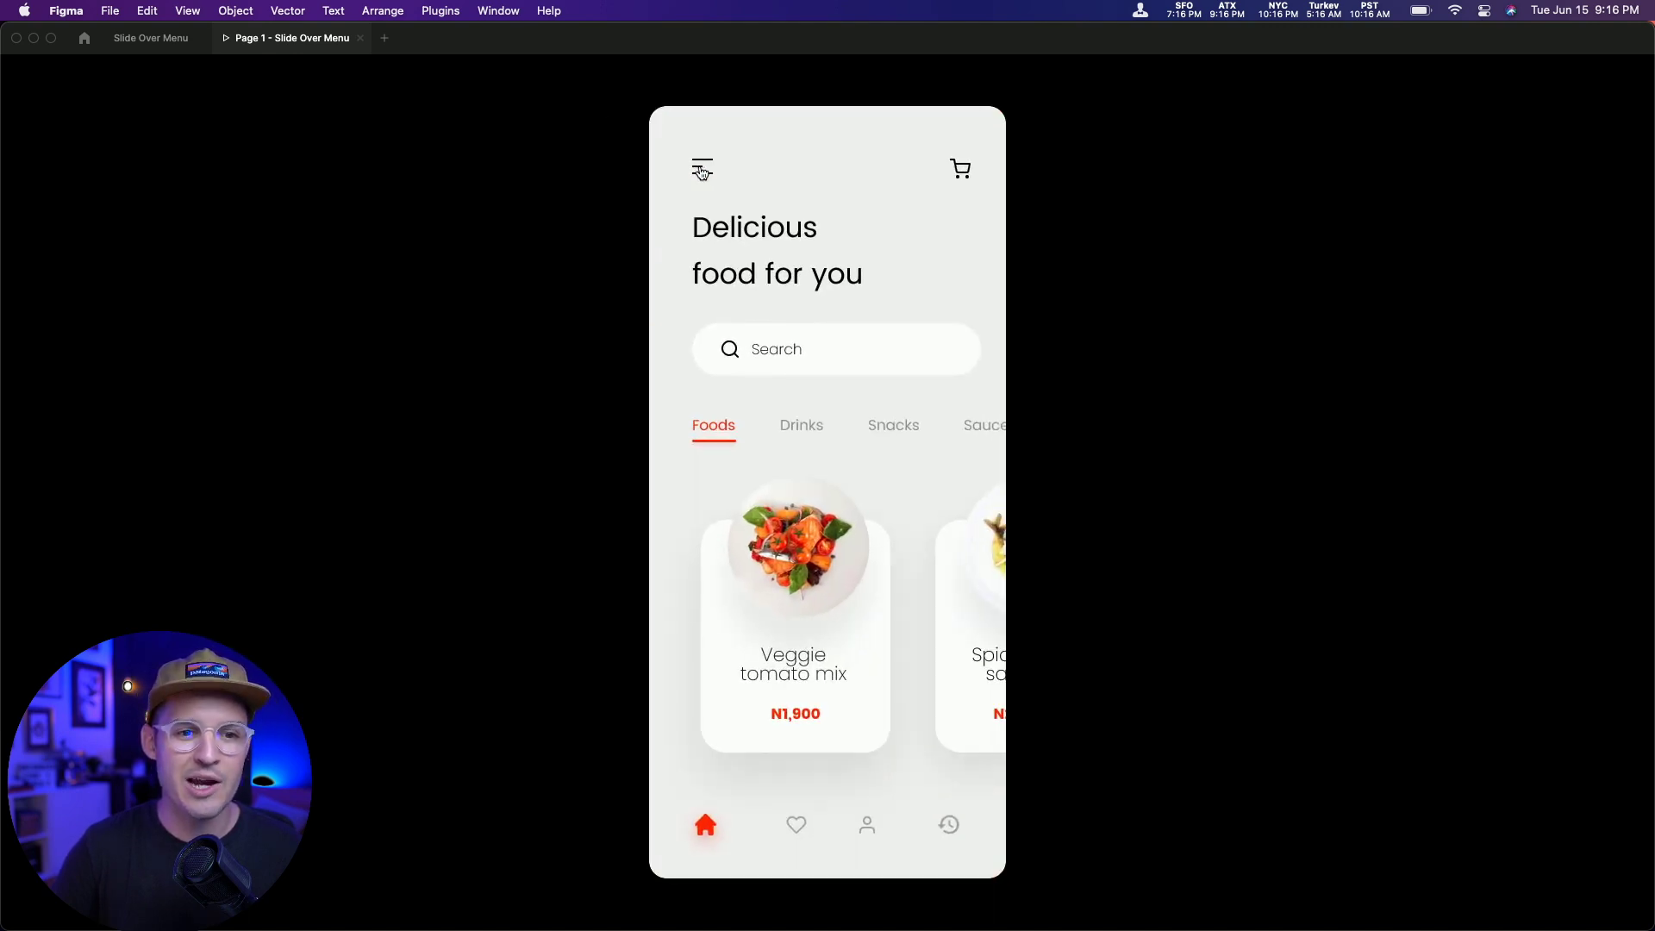
pyautogui.click(702, 172)
pyautogui.click(703, 171)
# - Give the hamburger's open-menu interaction Ease in and out back easing
pyautogui.click(157, 41)
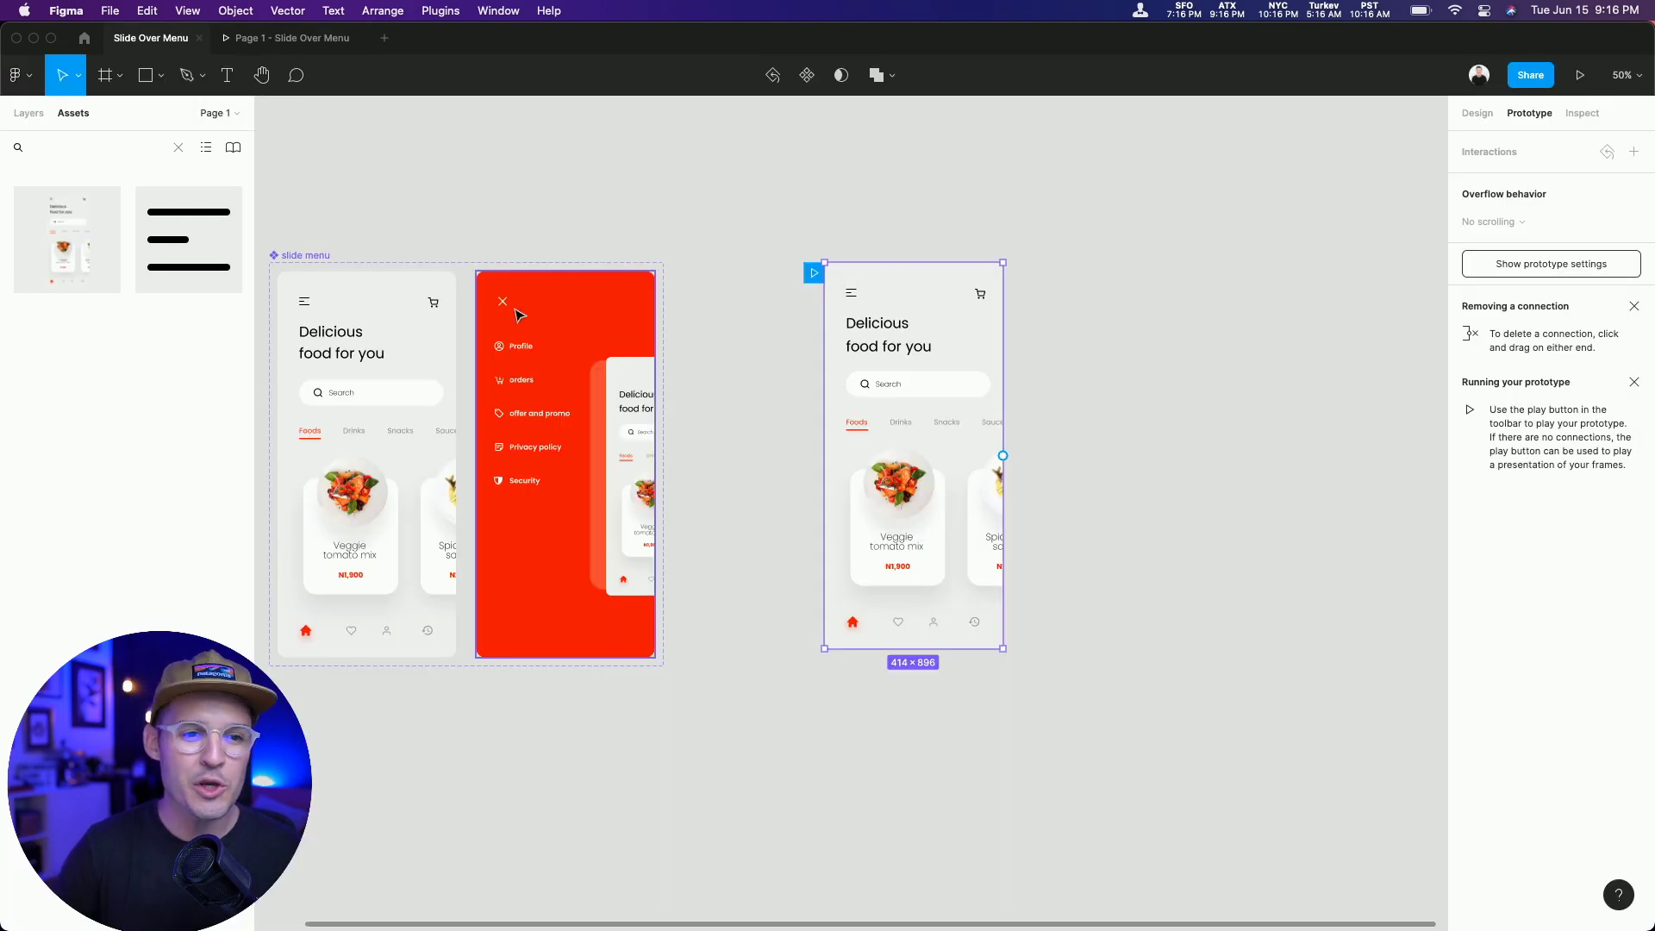
pyautogui.click(435, 362)
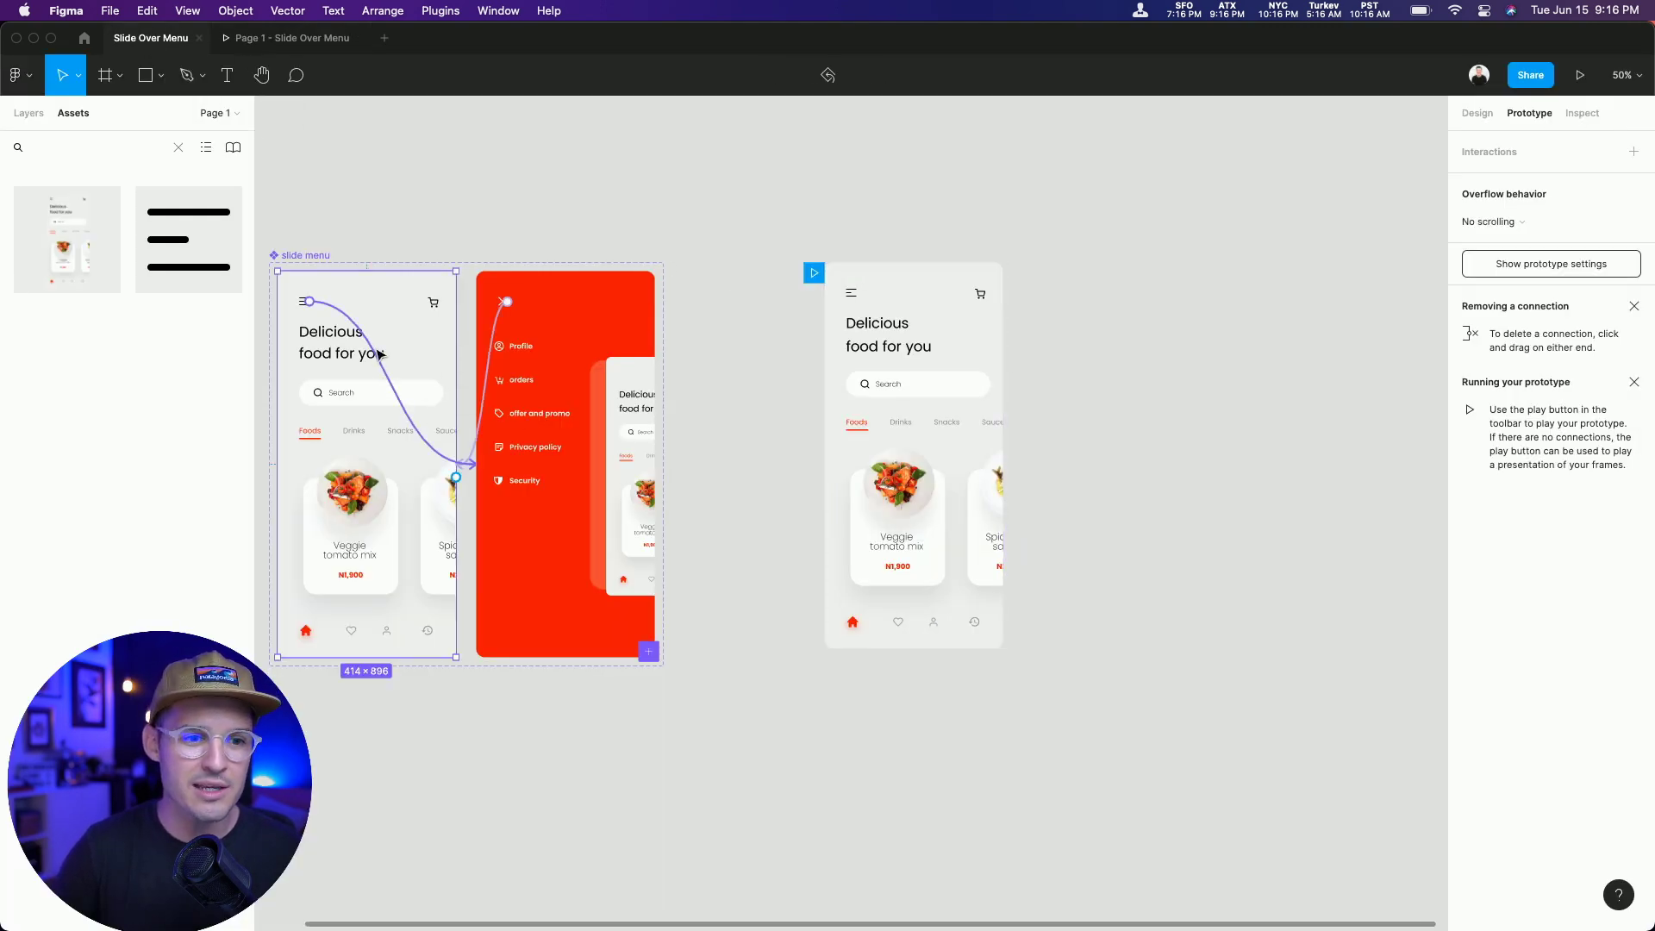
pyautogui.click(380, 353)
pyautogui.click(1323, 382)
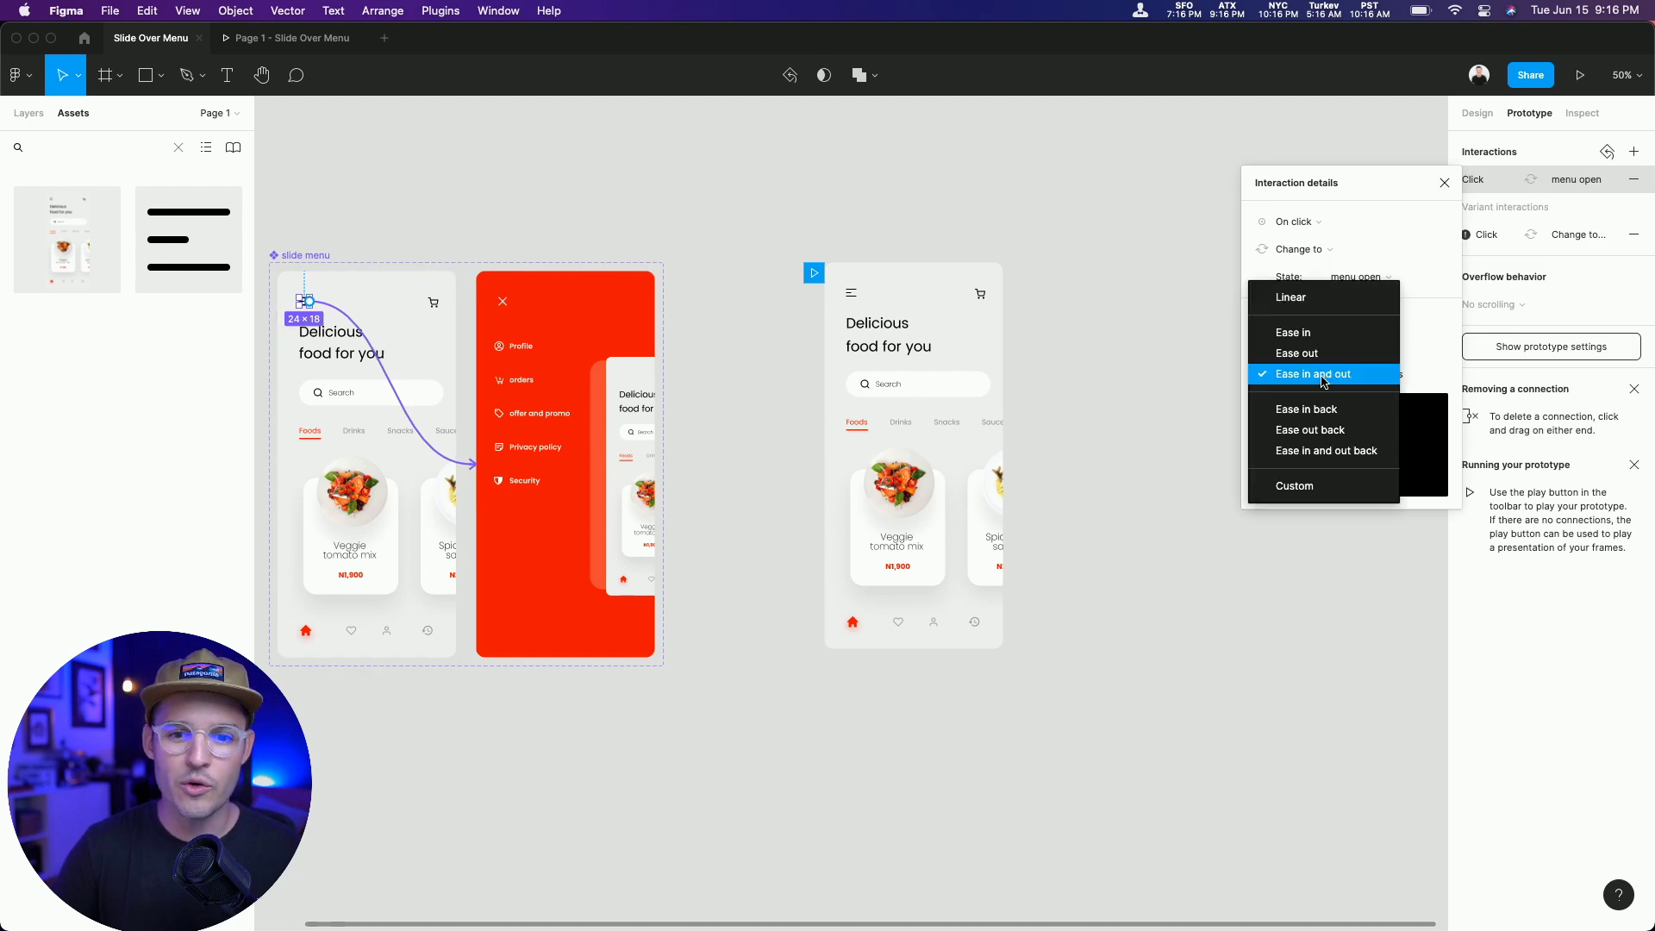
pyautogui.click(1327, 450)
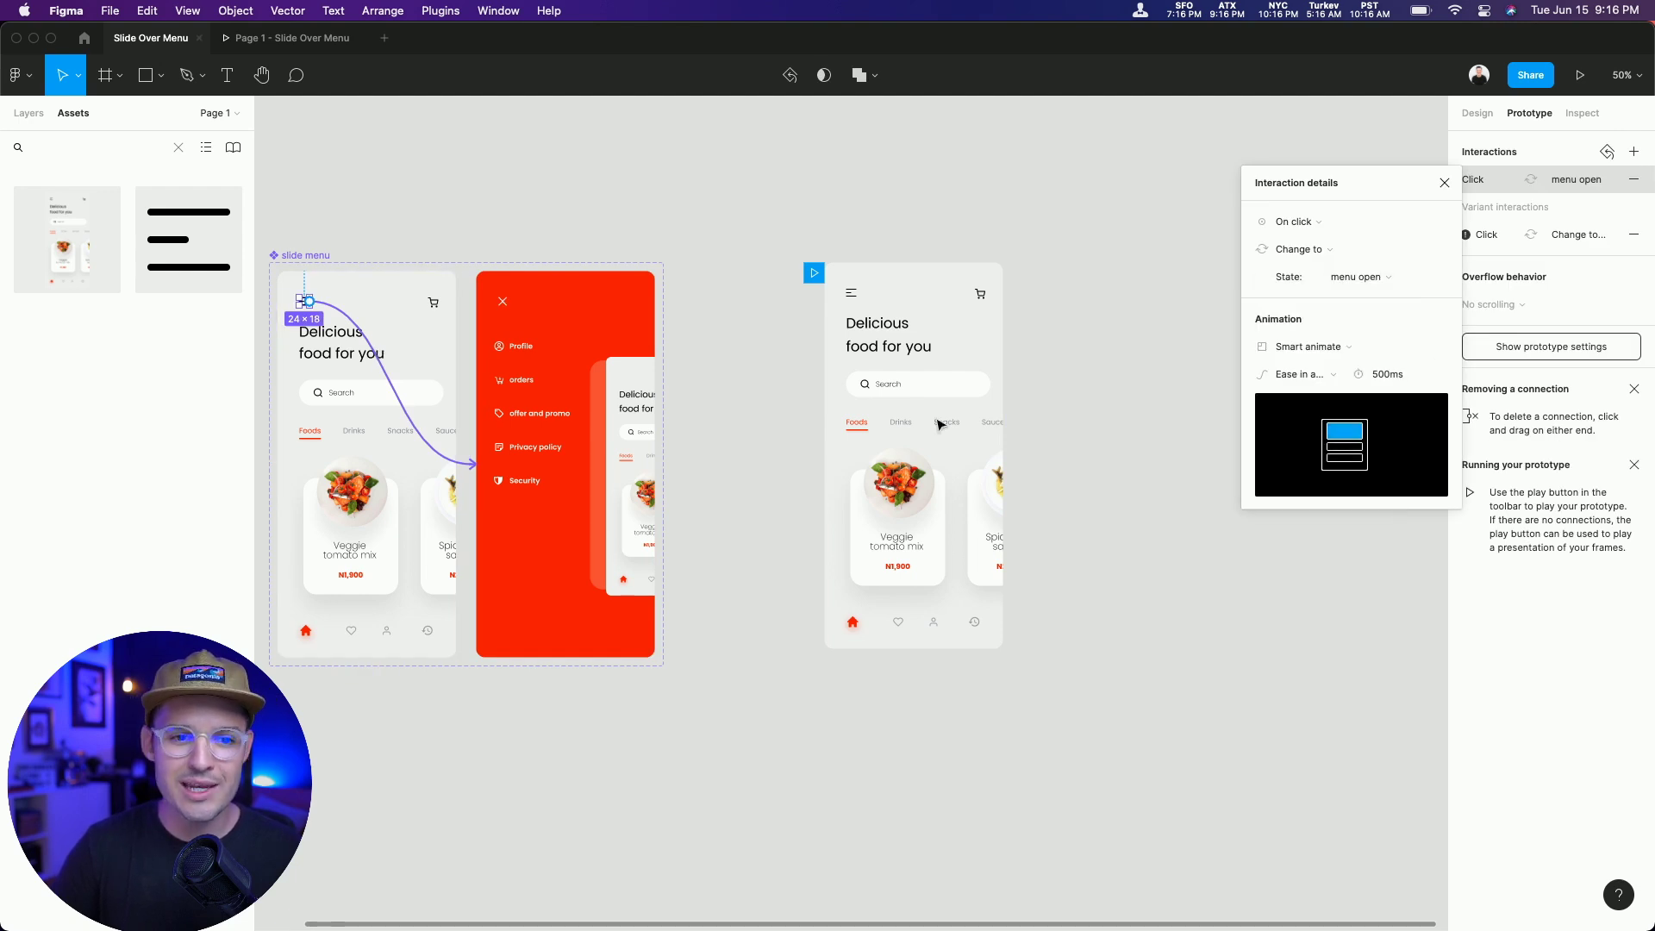
# - Give the X icon's close-menu interaction Ease in and out back easing
pyautogui.click(541, 389)
pyautogui.click(503, 301)
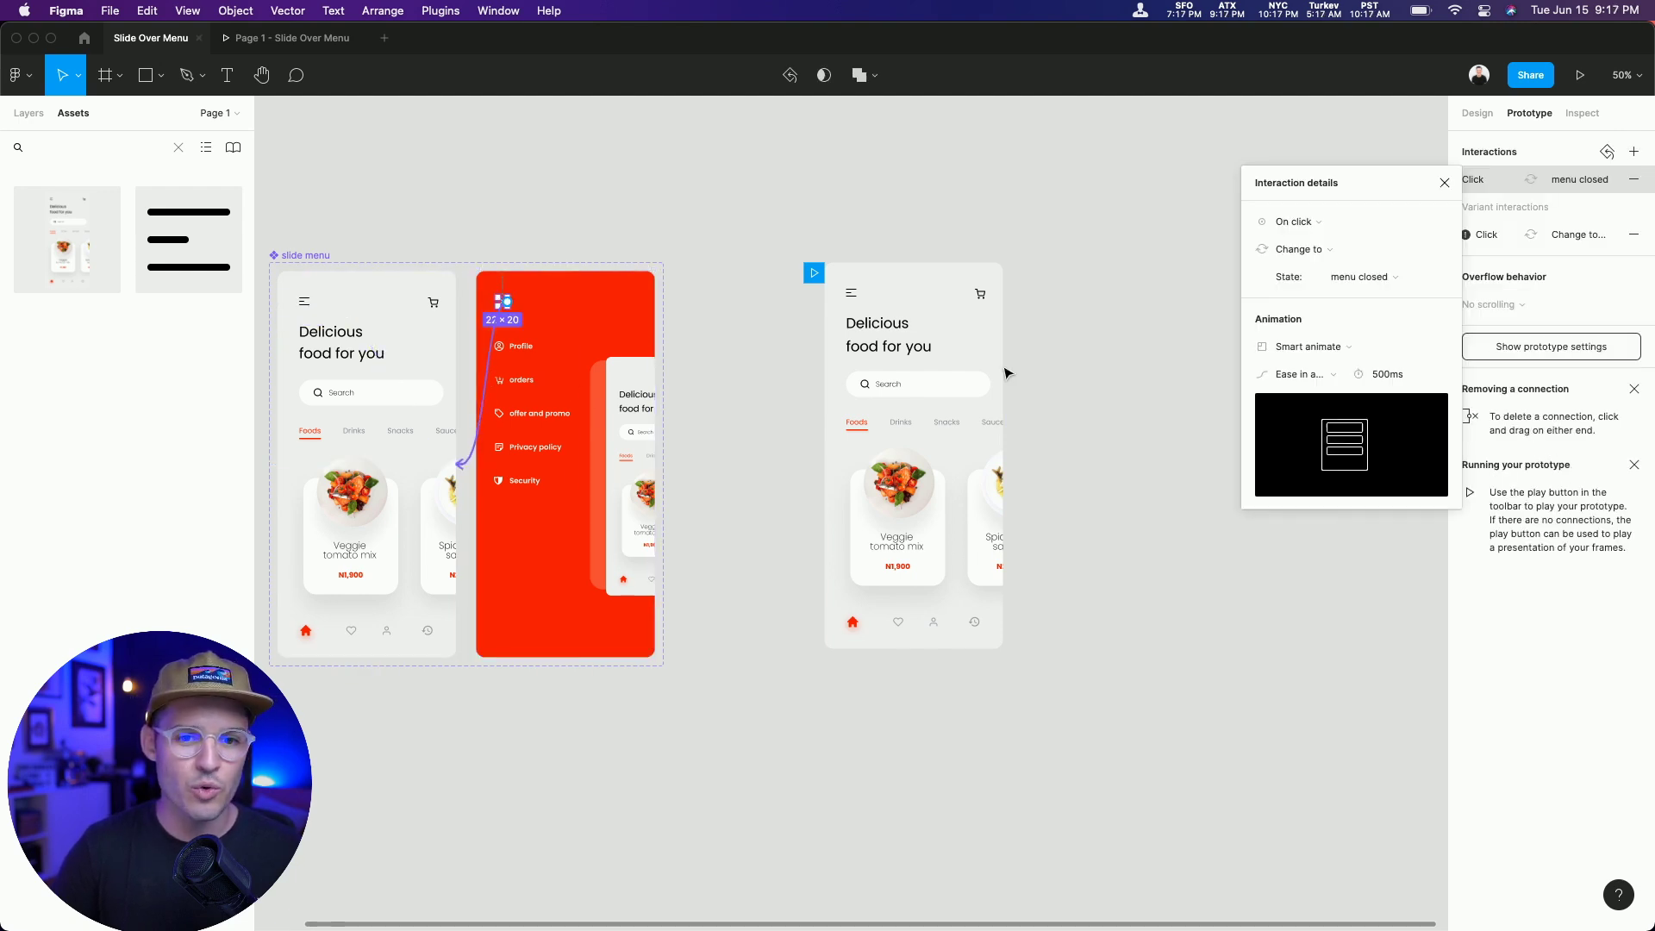
pyautogui.click(1314, 378)
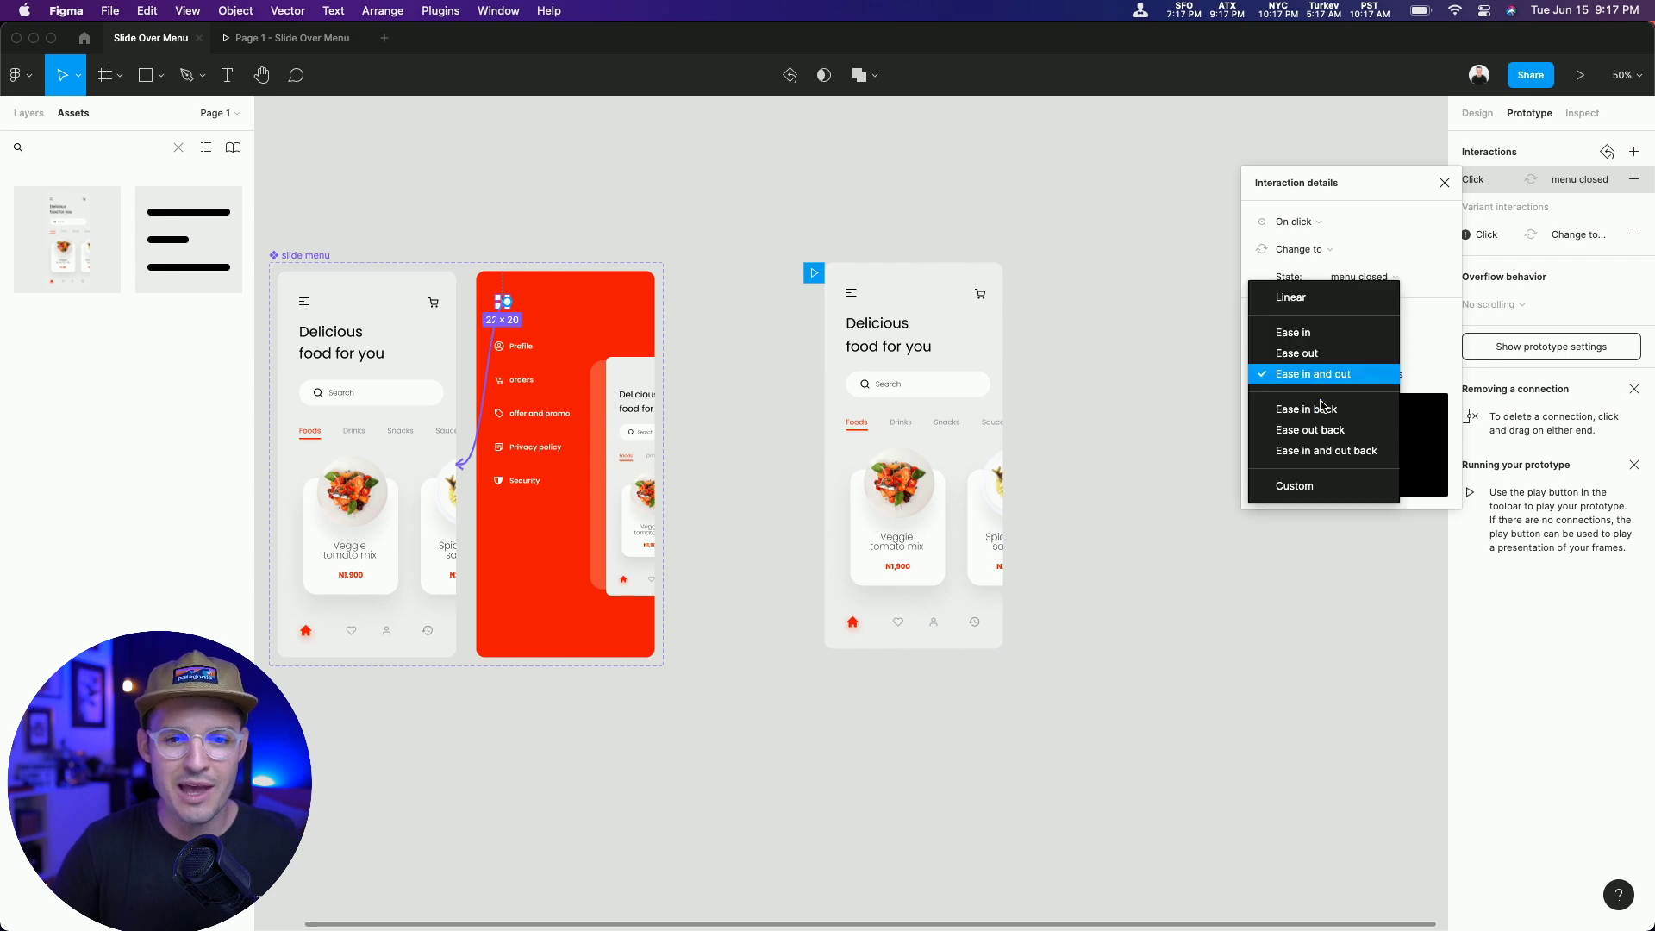
pyautogui.click(1332, 445)
pyautogui.click(288, 38)
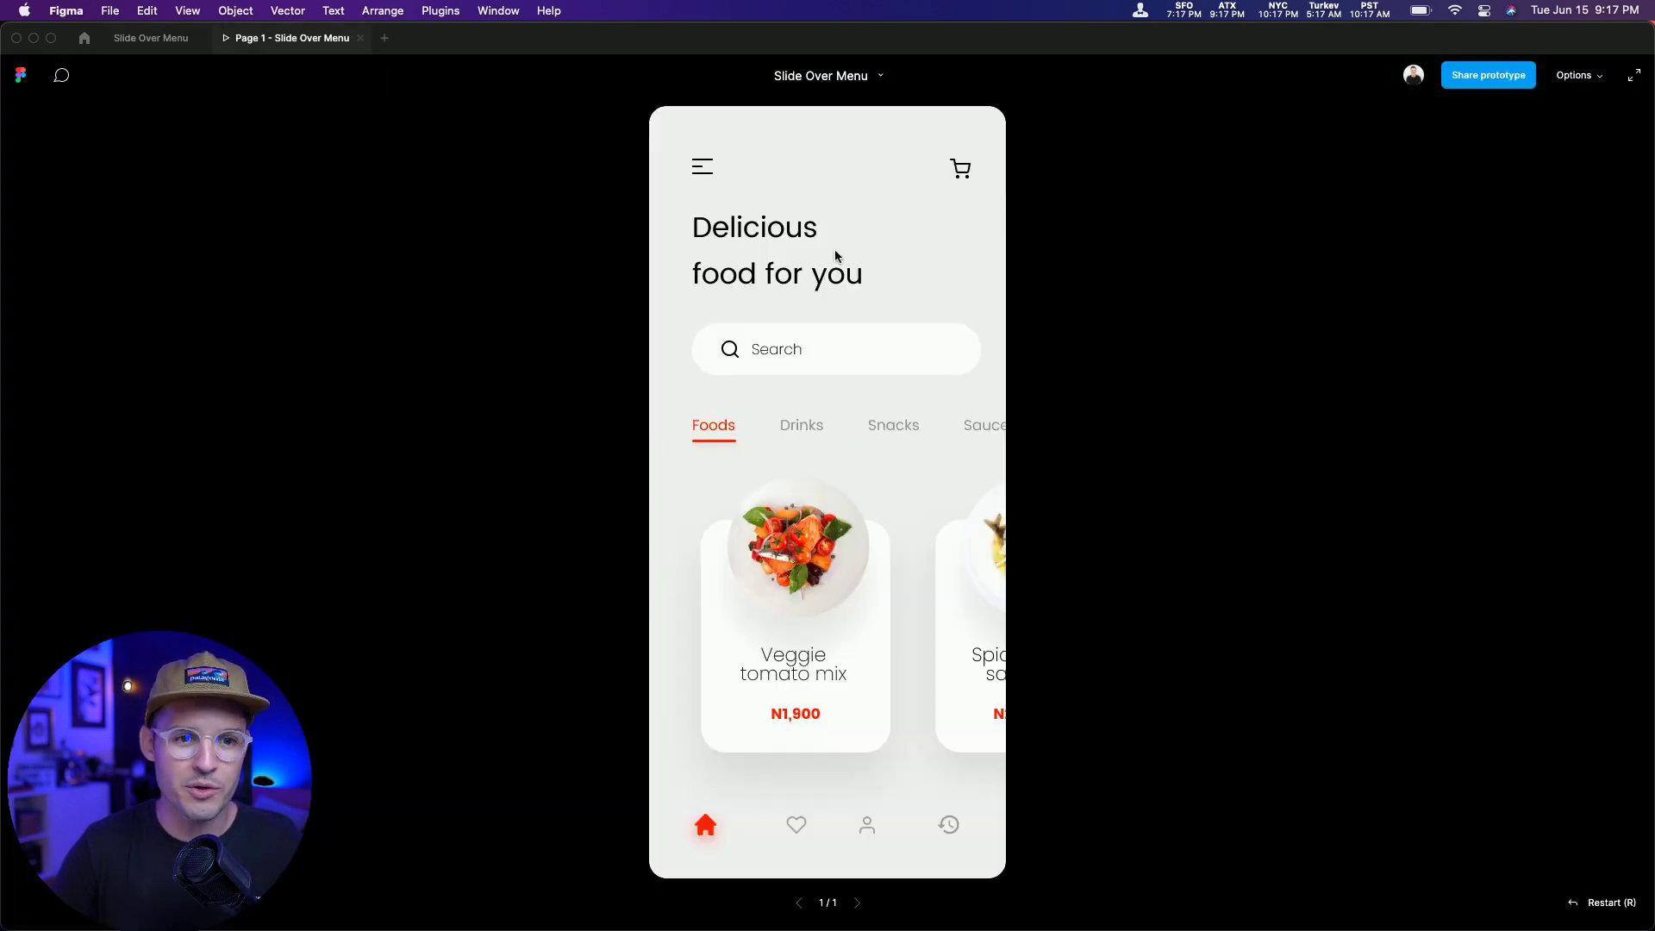
pyautogui.click(700, 172)
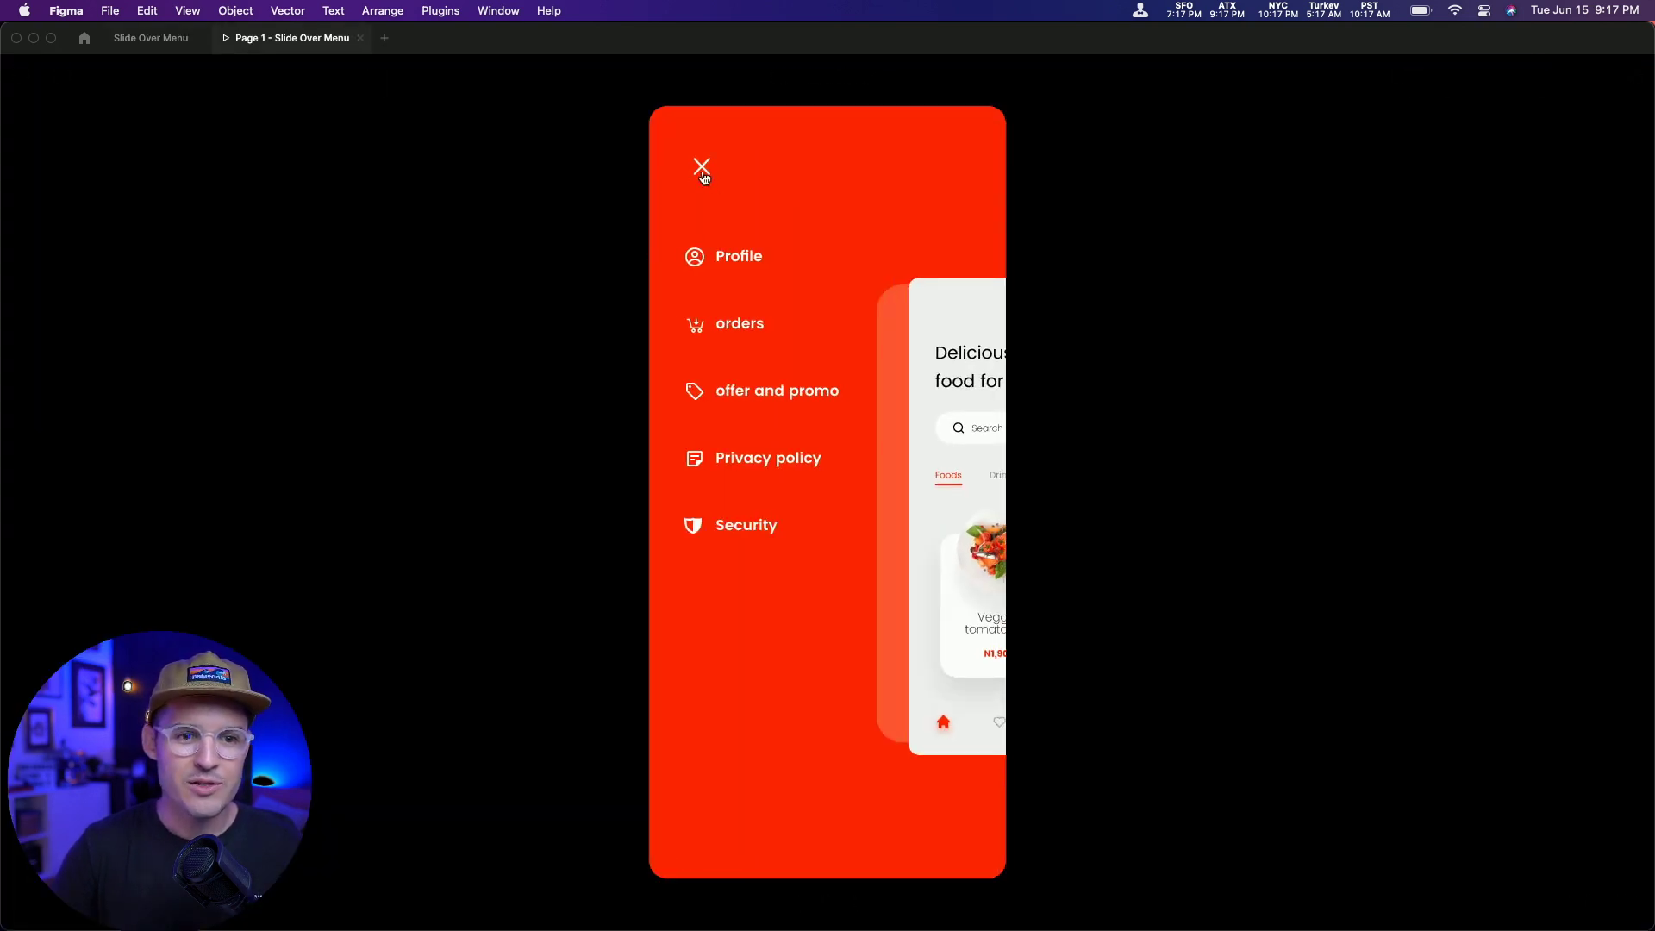
pyautogui.click(702, 172)
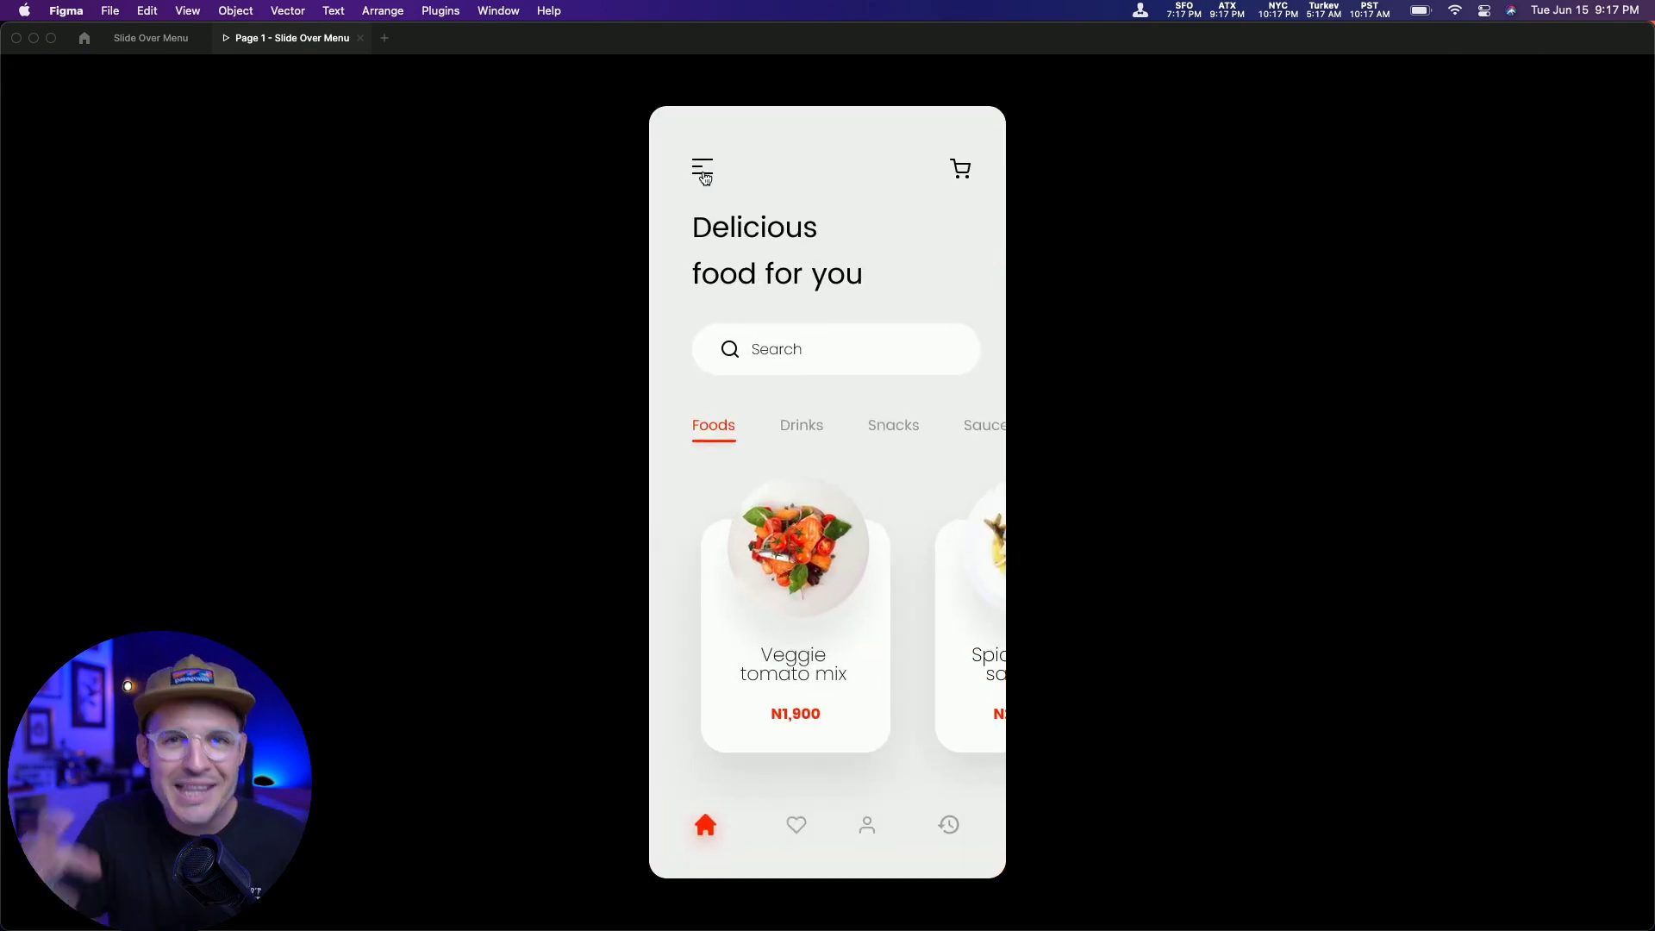
pyautogui.click(704, 173)
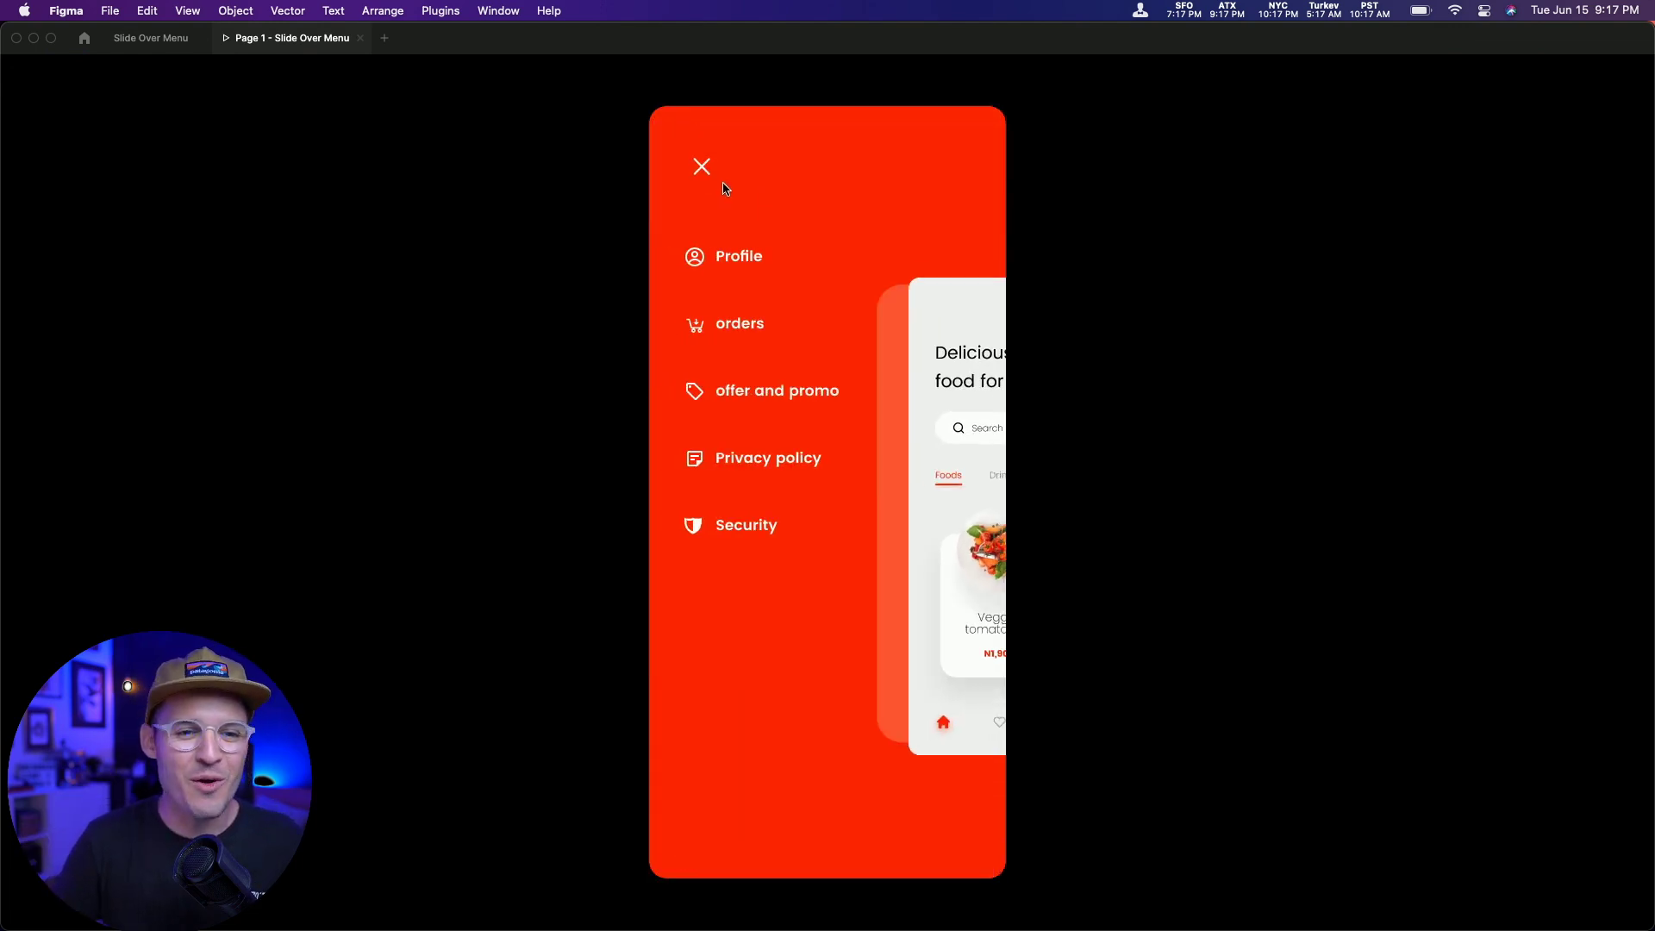
pyautogui.click(703, 172)
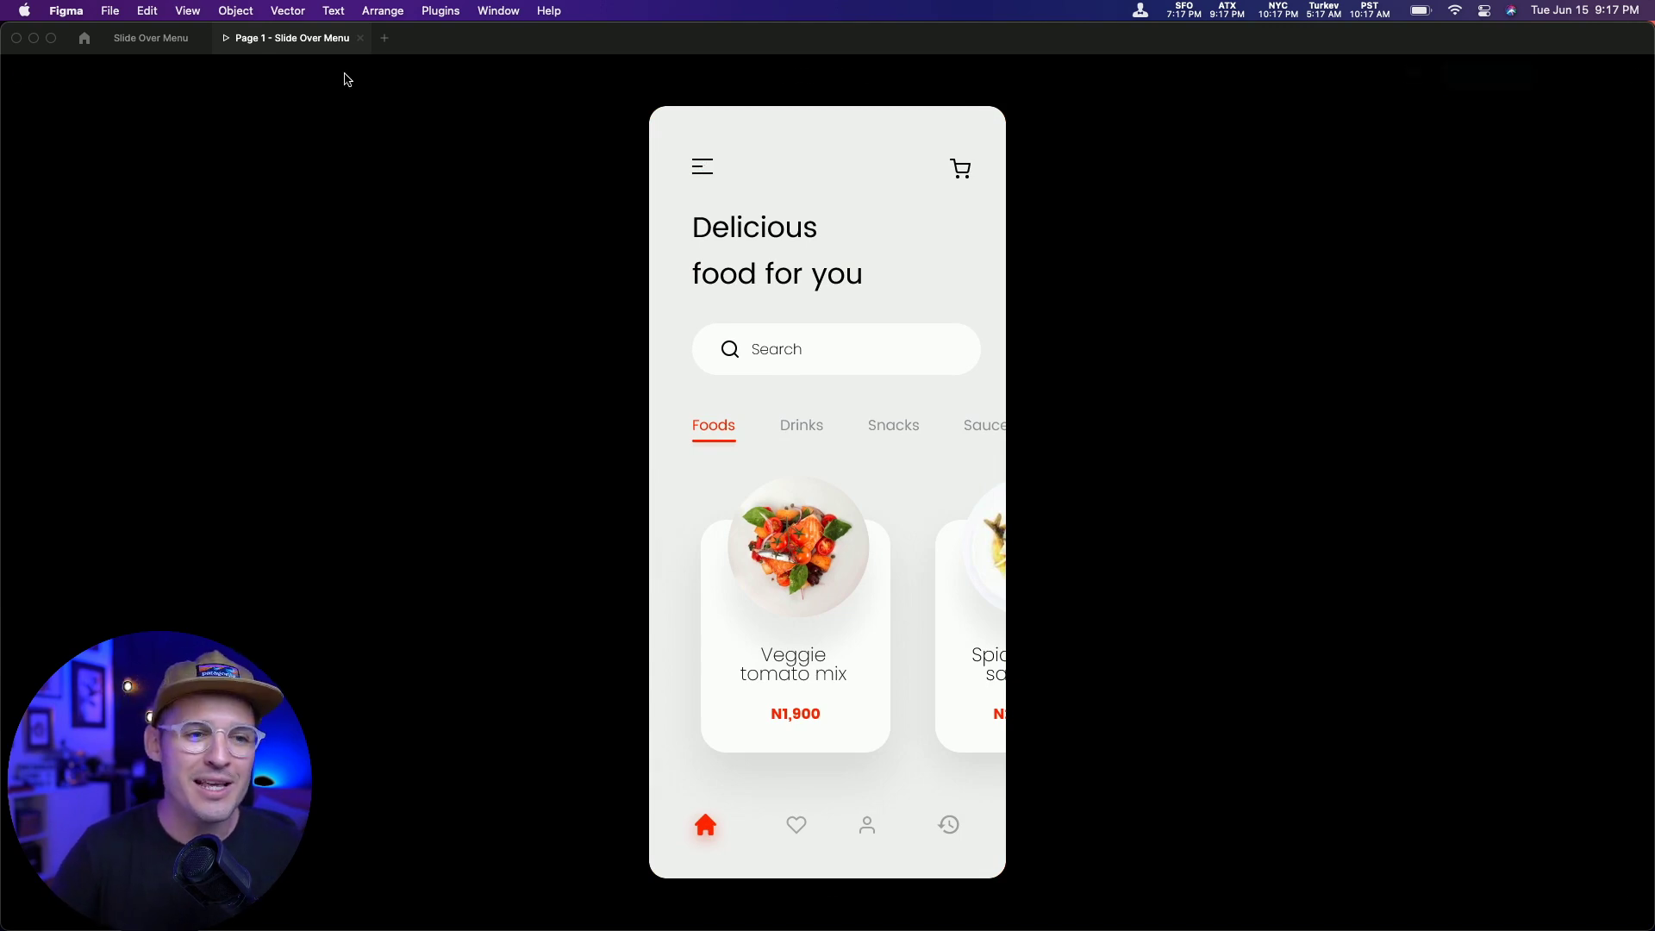
# - Return to the Slide Over Menu editor canvas from the presentation
pyautogui.click(138, 40)
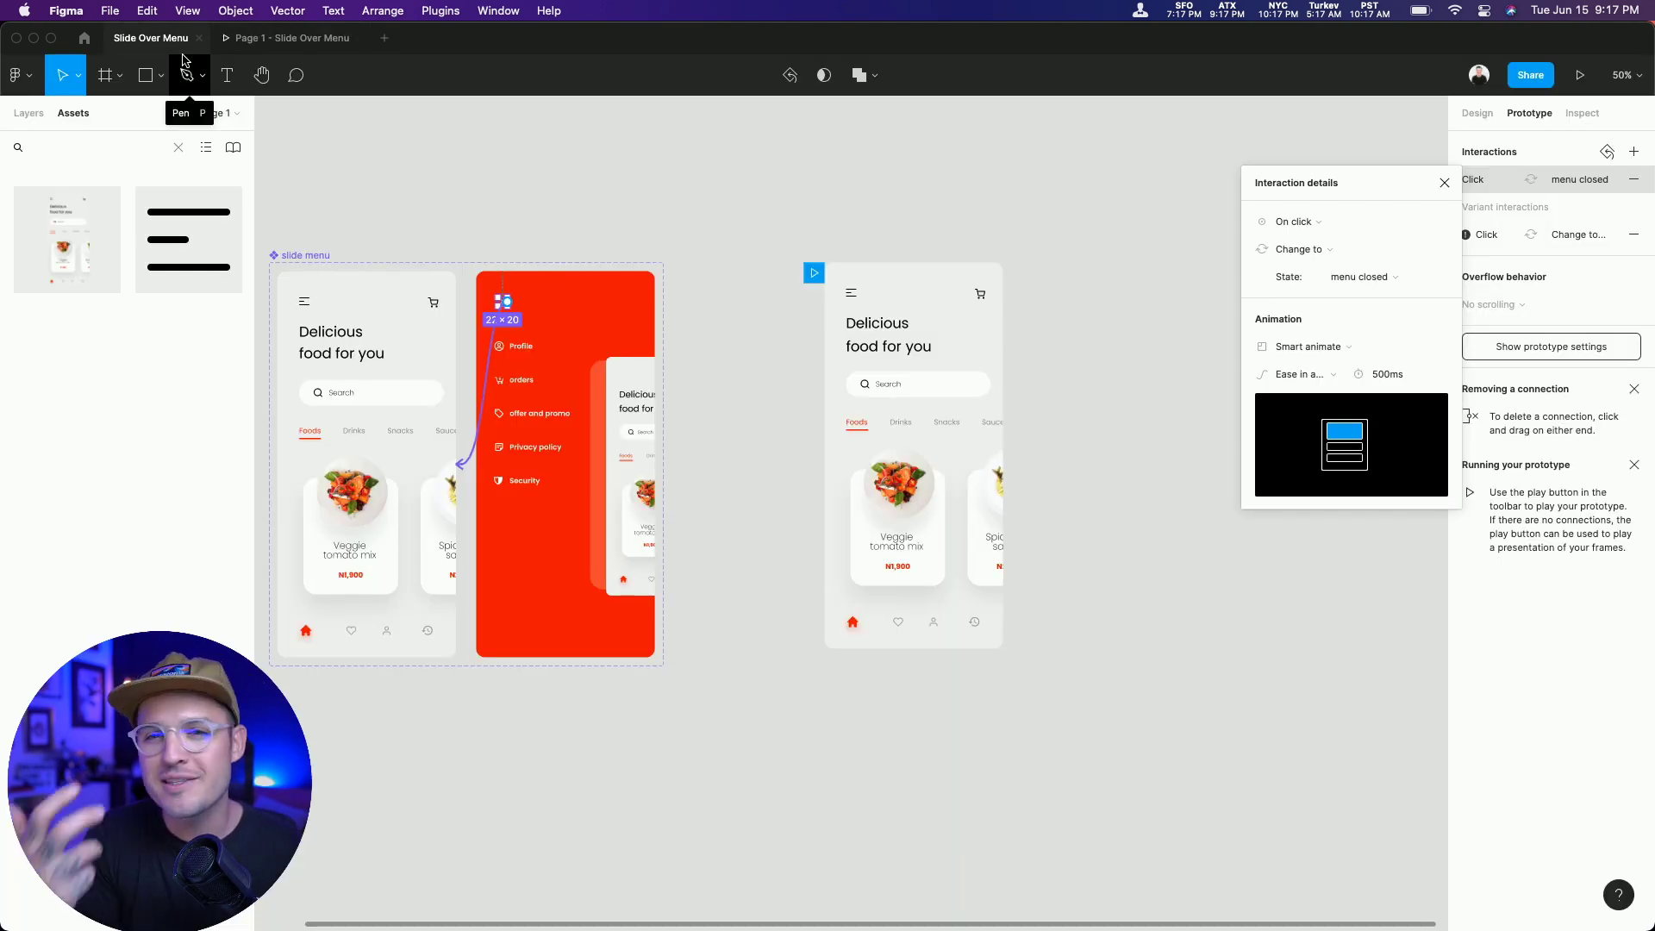